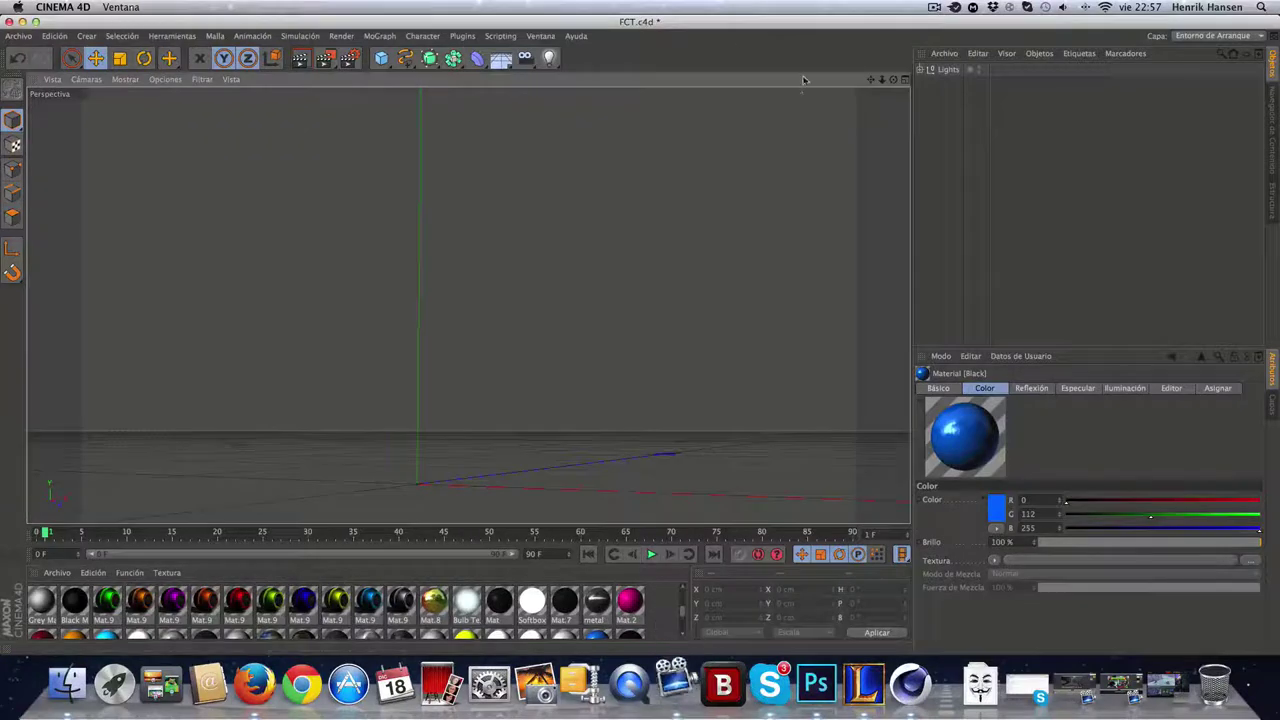
Add a MoText object to the scene
left_click(382, 36)
left_click(430, 196)
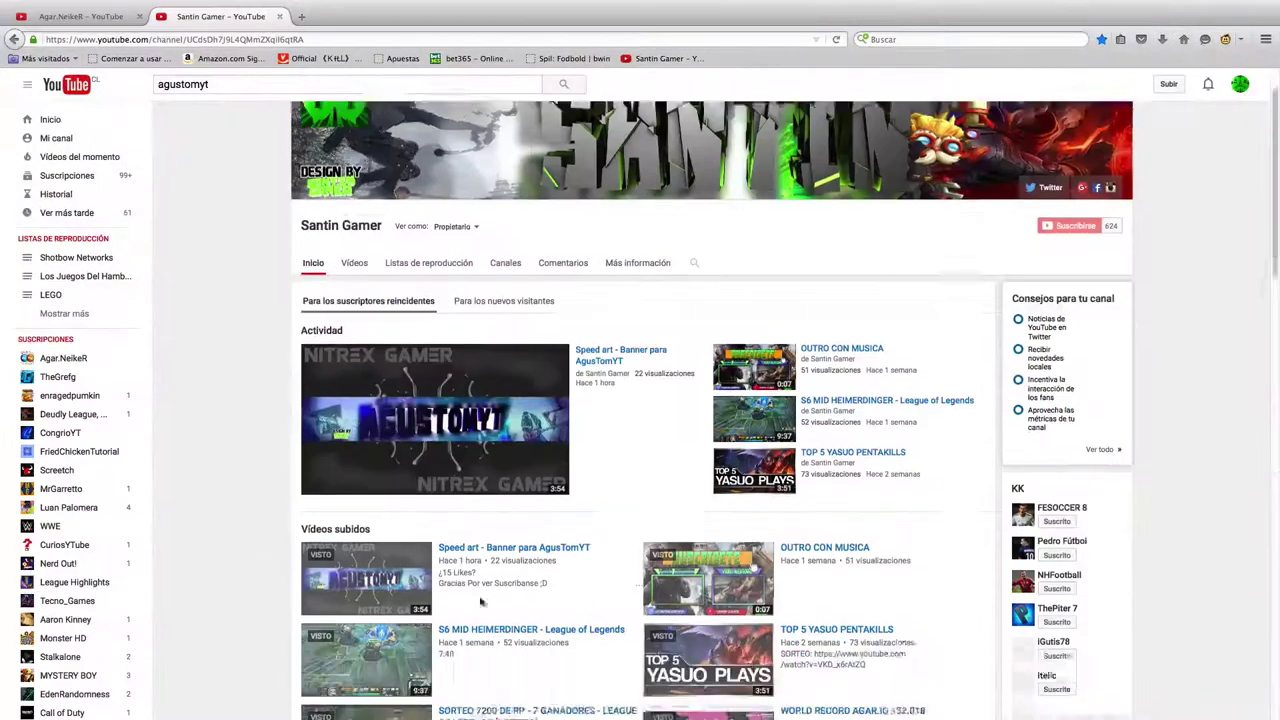
Switch to the YouTube channel in the browser and read the comments on the OUTRO CON MUSICA and Speed art banner videos for banner requests
scroll(830, 437, "down", 3)
left_click(828, 427)
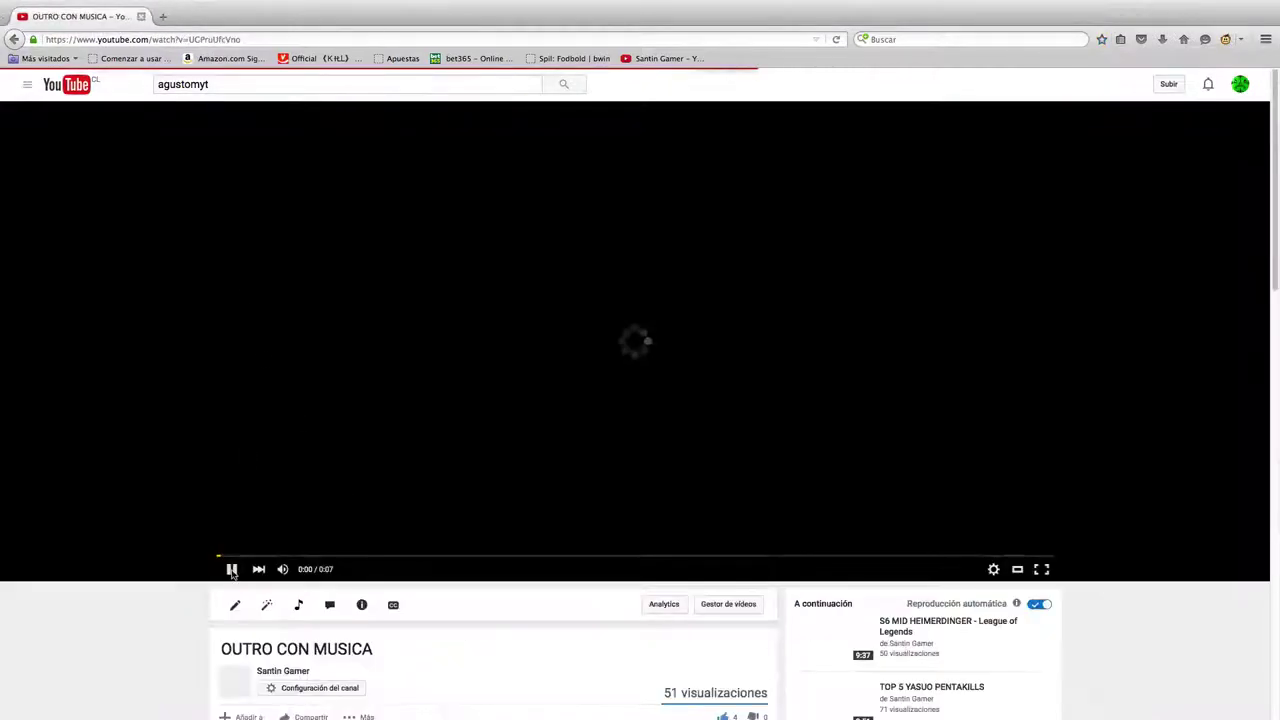
scroll(263, 586, "down", 10)
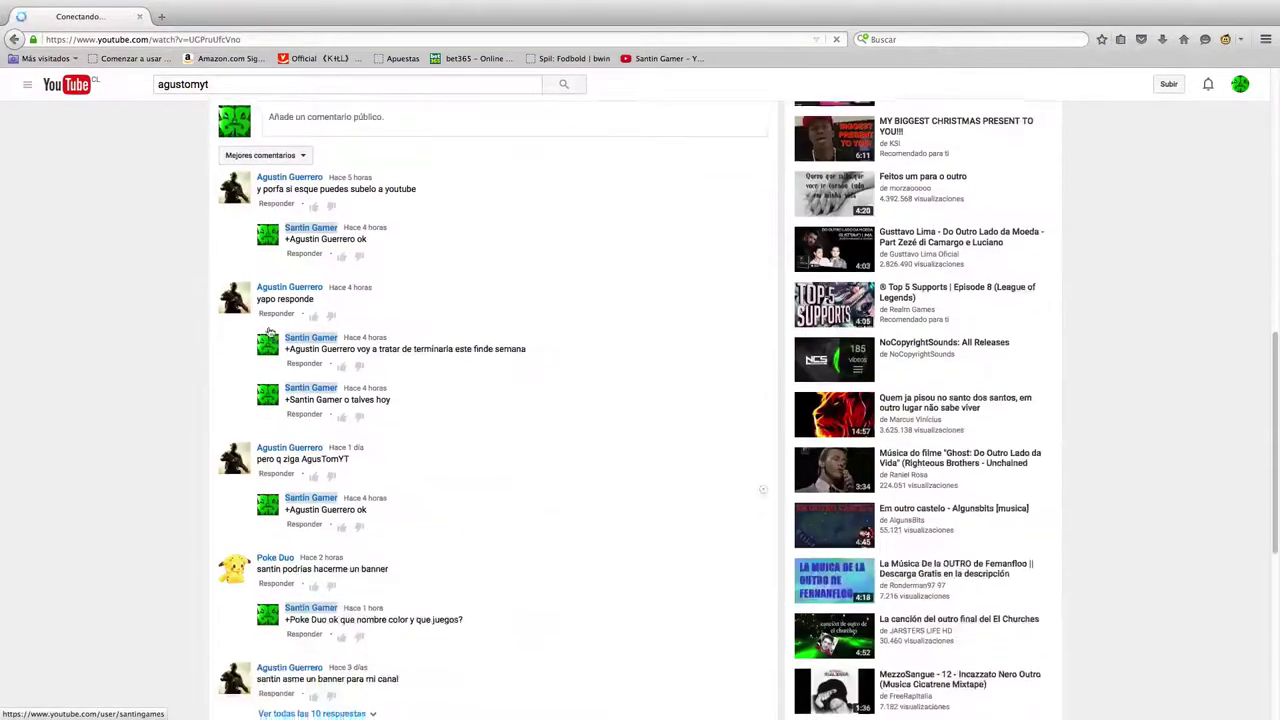
scroll(267, 336, "up", 7)
key("ctrl+Up")
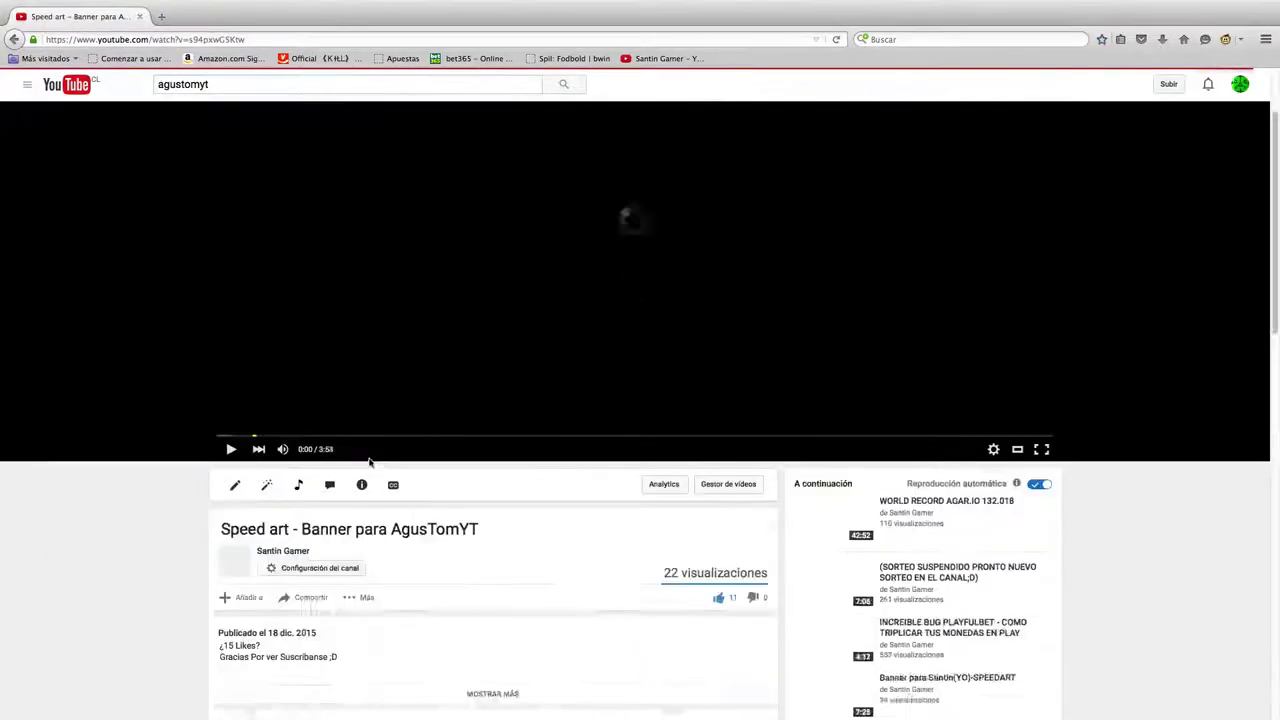
scroll(371, 457, "down", 8)
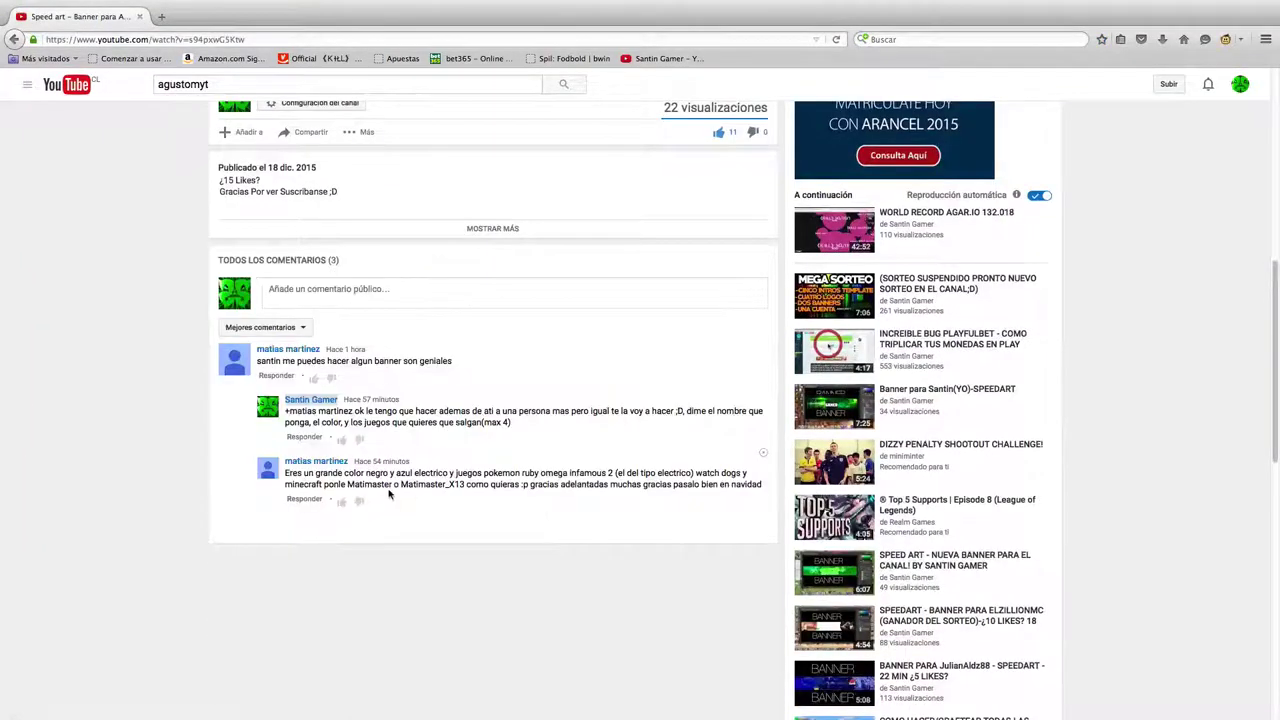
key("ctrl+Left")
Set the text object's wording to MATIMASTER and its font to KING&ROOSTER
left_click(1040, 452)
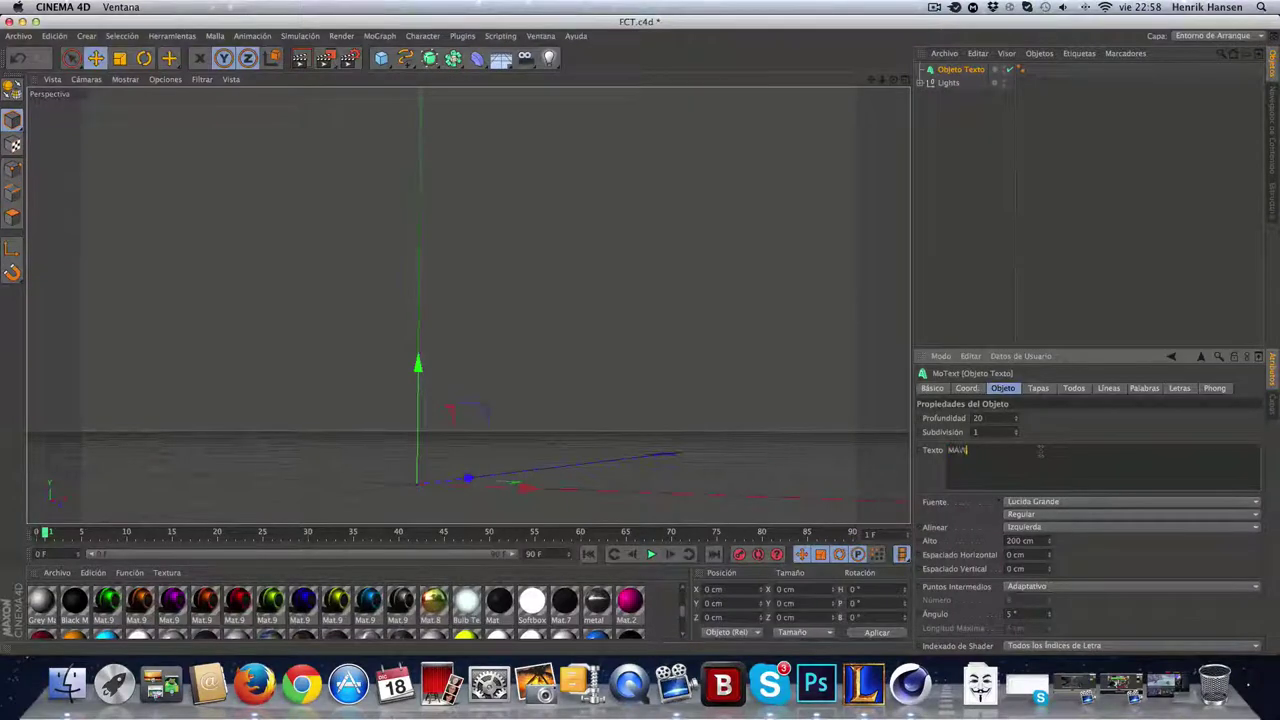
left_click(1068, 420)
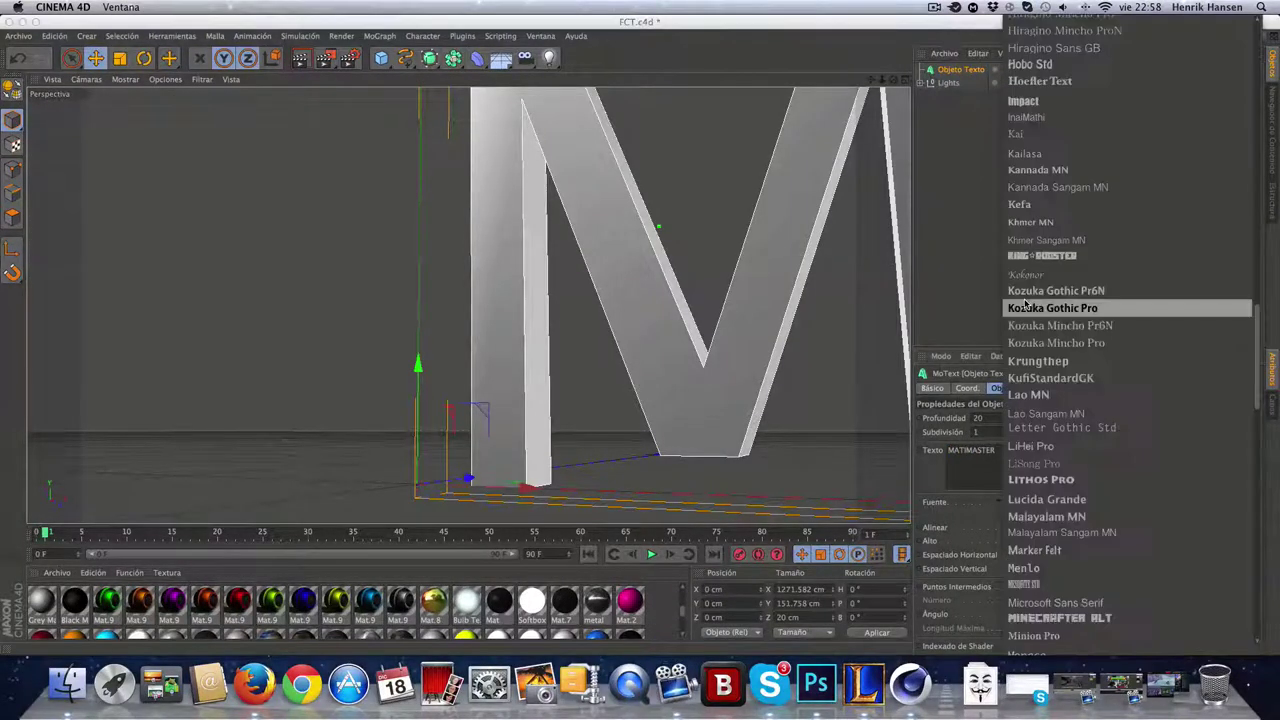
scroll(1028, 308, "up", 5)
left_click(1032, 408)
mouse_move(890, 83)
left_mouse_down()
mouse_move(870, 82)
mouse_move(885, 82)
left_mouse_up()
left_click_drag(871, 82, 869, 83)
left_click_drag(867, 98, 885, 82)
left_click_drag(873, 83, 842, 130)
scroll(842, 130, "down", 2)
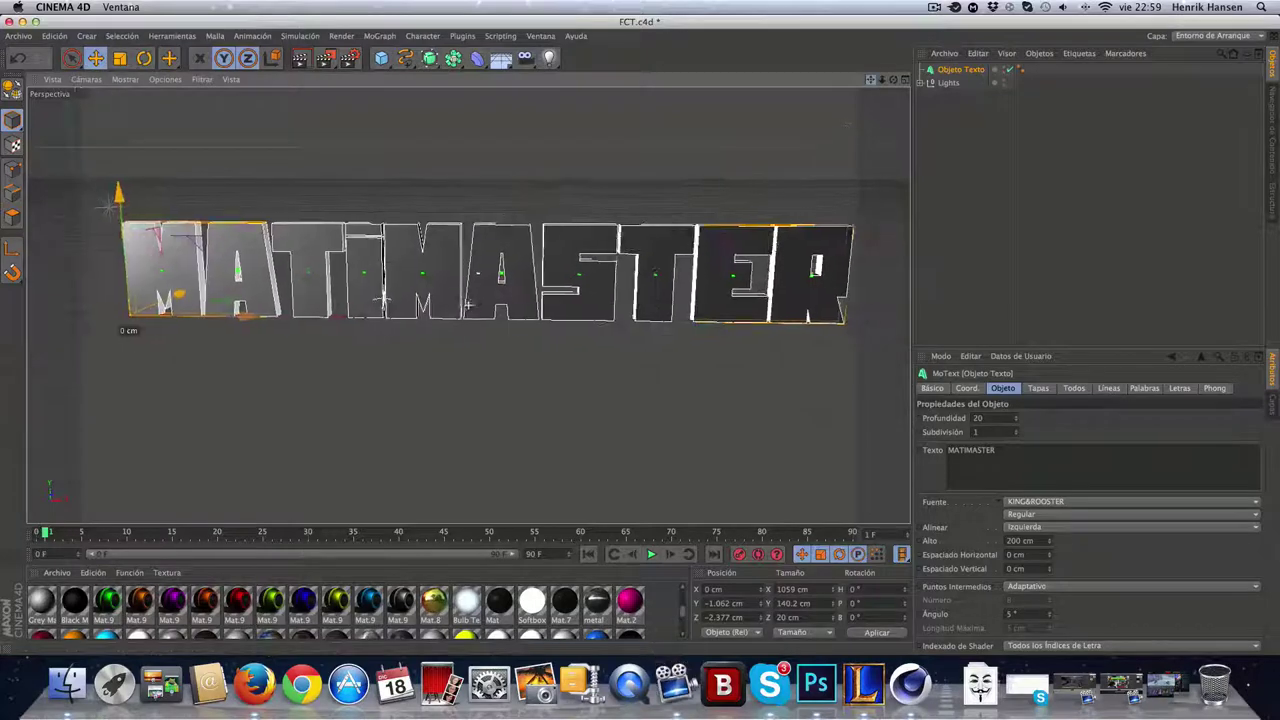
left_click_drag(893, 80, 893, 79)
Try other fonts on the MATIMASTER text, ending with Feast of Flesh BB
left_click(1057, 501)
scroll(1110, 152, "up", 10)
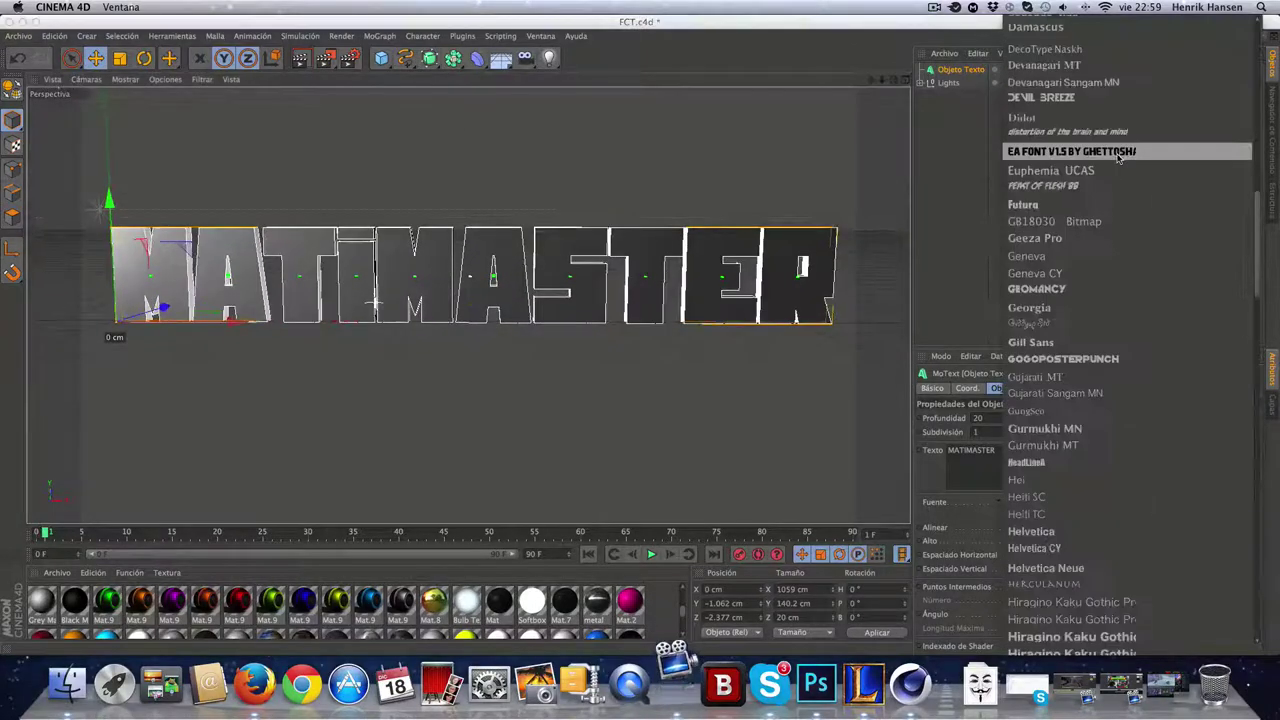
left_click(1090, 41)
left_click(1095, 501)
scroll(1087, 413, "down", 8)
scroll(1085, 400, "down", 8)
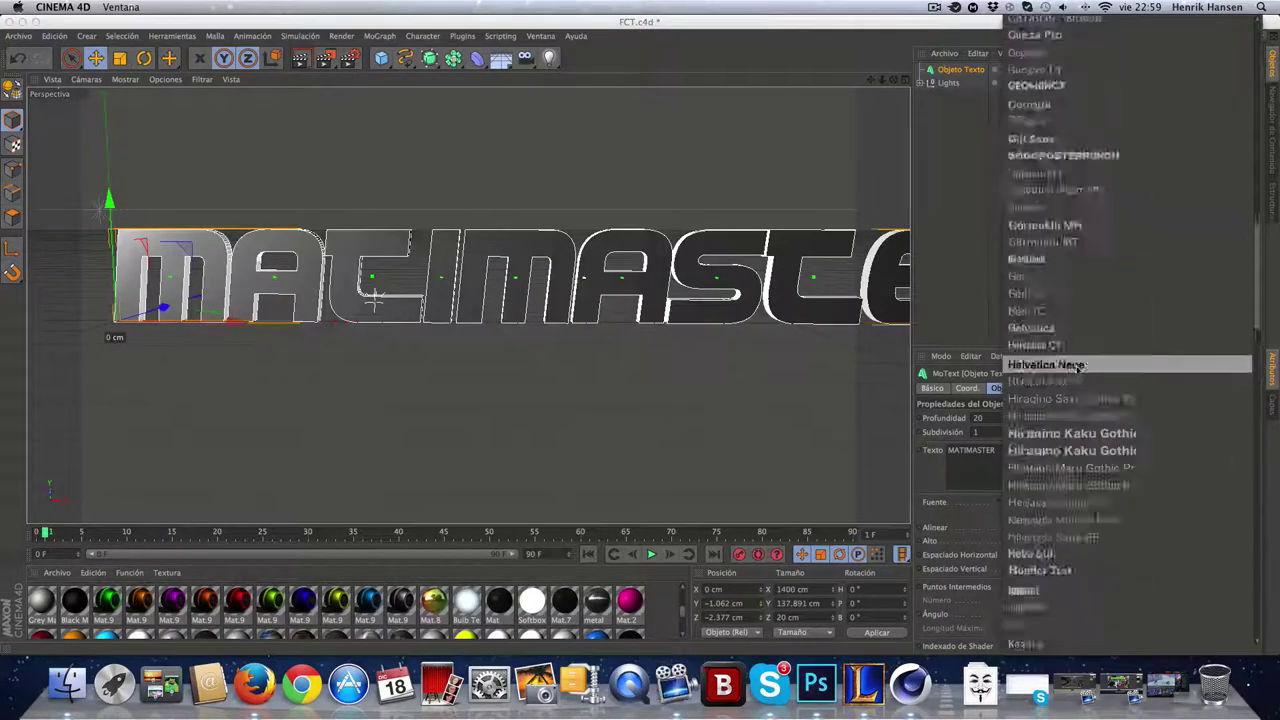
scroll(1080, 340, "up", 4)
left_click(1060, 171)
left_click(1038, 508)
left_click(1040, 541)
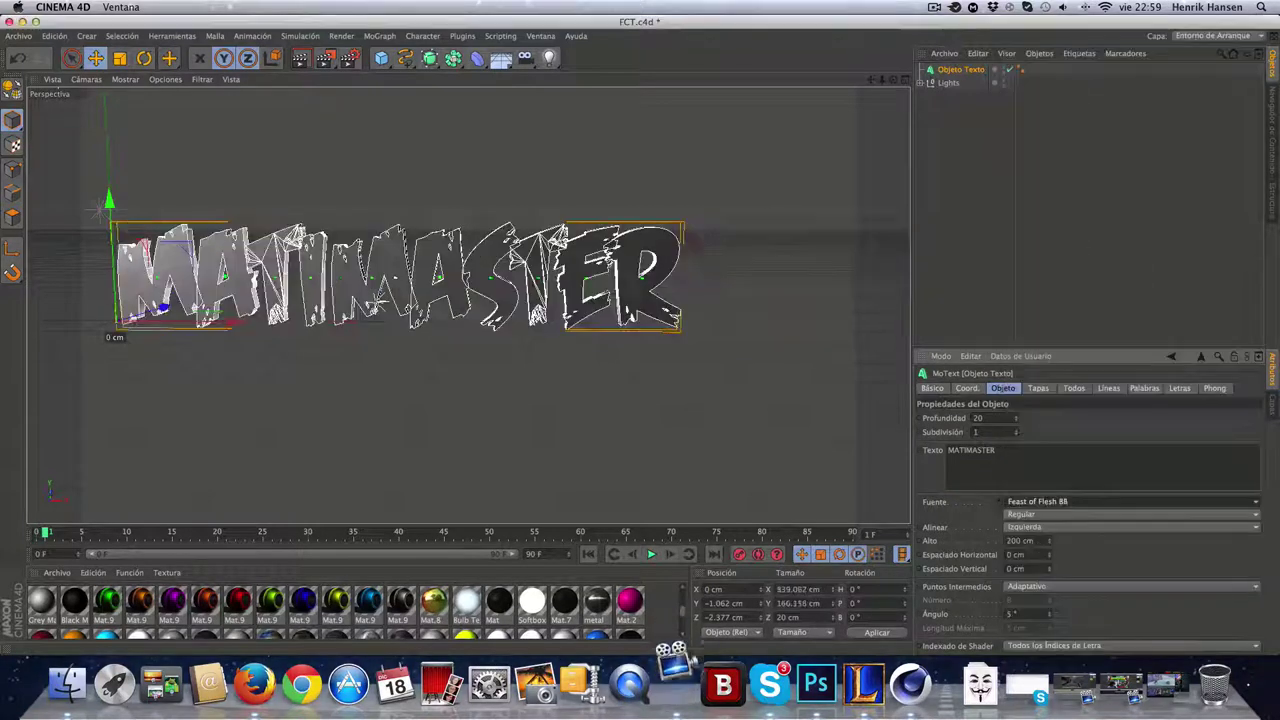
Try the GoGoPosterPunch and Impact fonts on the MATIMASTER text
left_click(1040, 503)
left_click(1040, 517)
left_click(1044, 504)
scroll(1037, 535, "down", 3)
left_click(1037, 535)
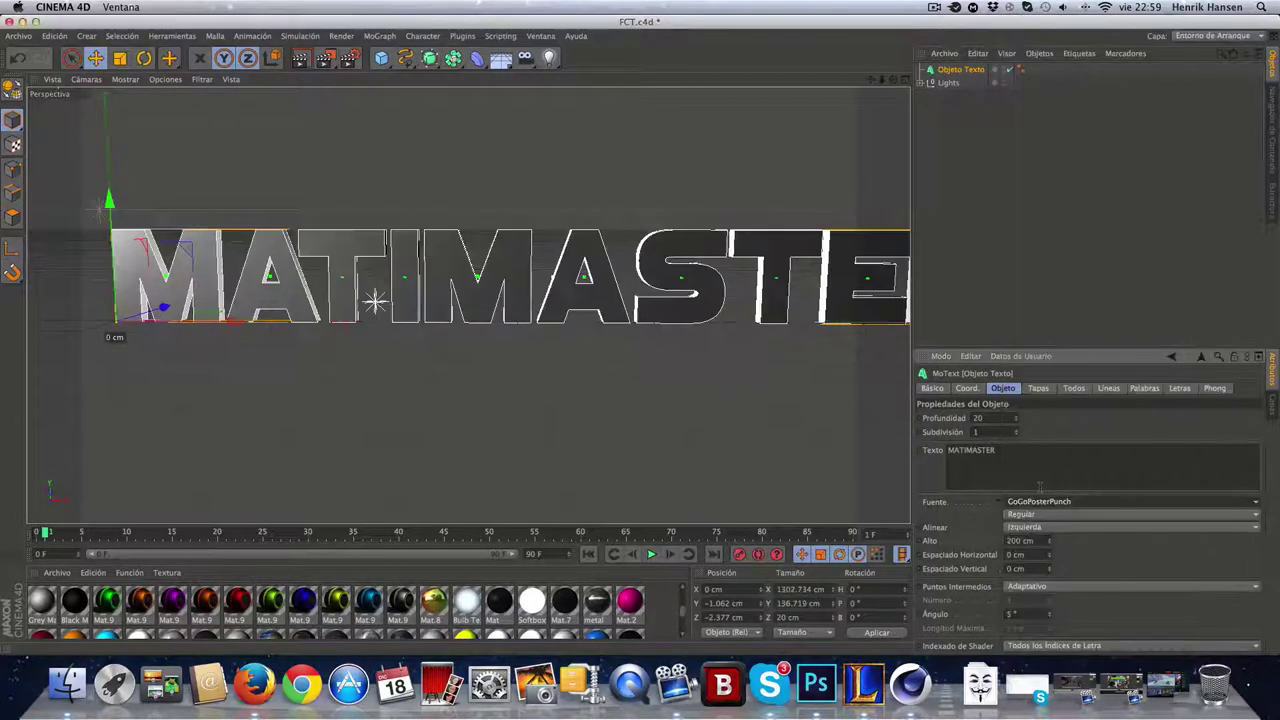
left_click(1035, 505)
scroll(1035, 520, "down", 4)
left_click(1028, 537)
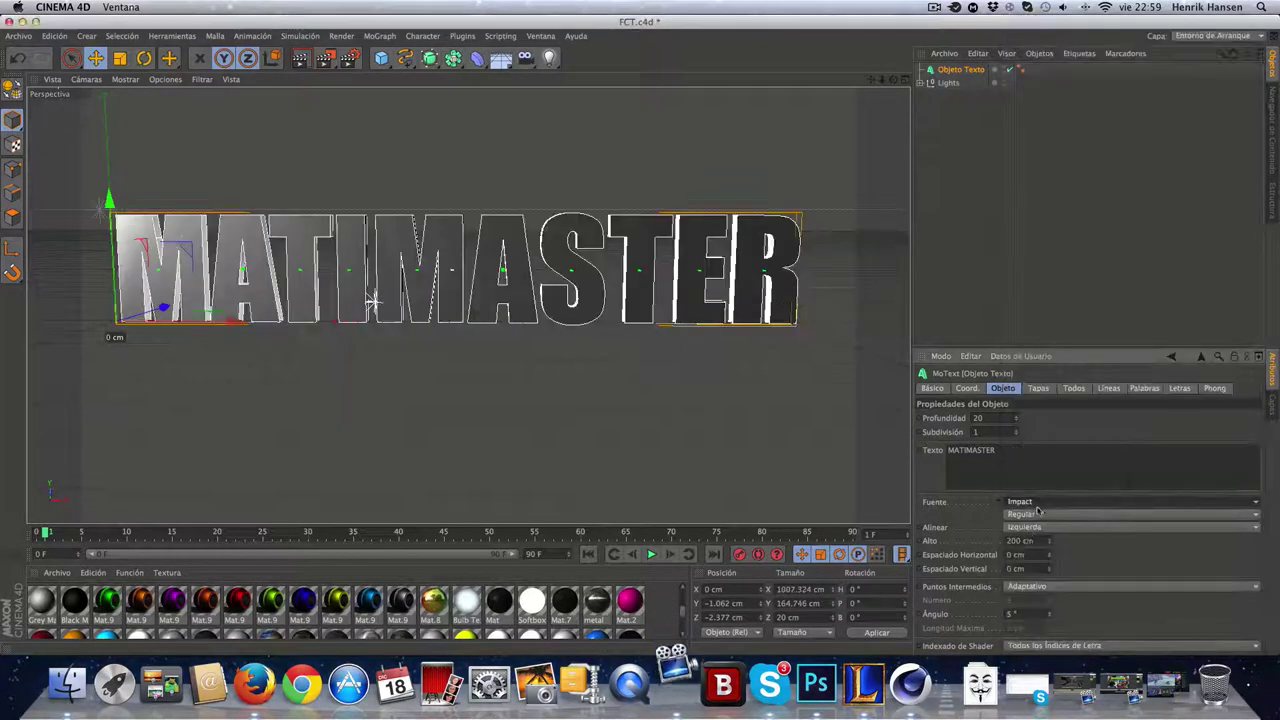
Try further fonts on the MATIMASTER text, ending with Stencil Std Bold
left_click(1040, 508)
left_click(1043, 514)
left_click(1045, 508)
left_click(1048, 514)
left_click(1052, 510)
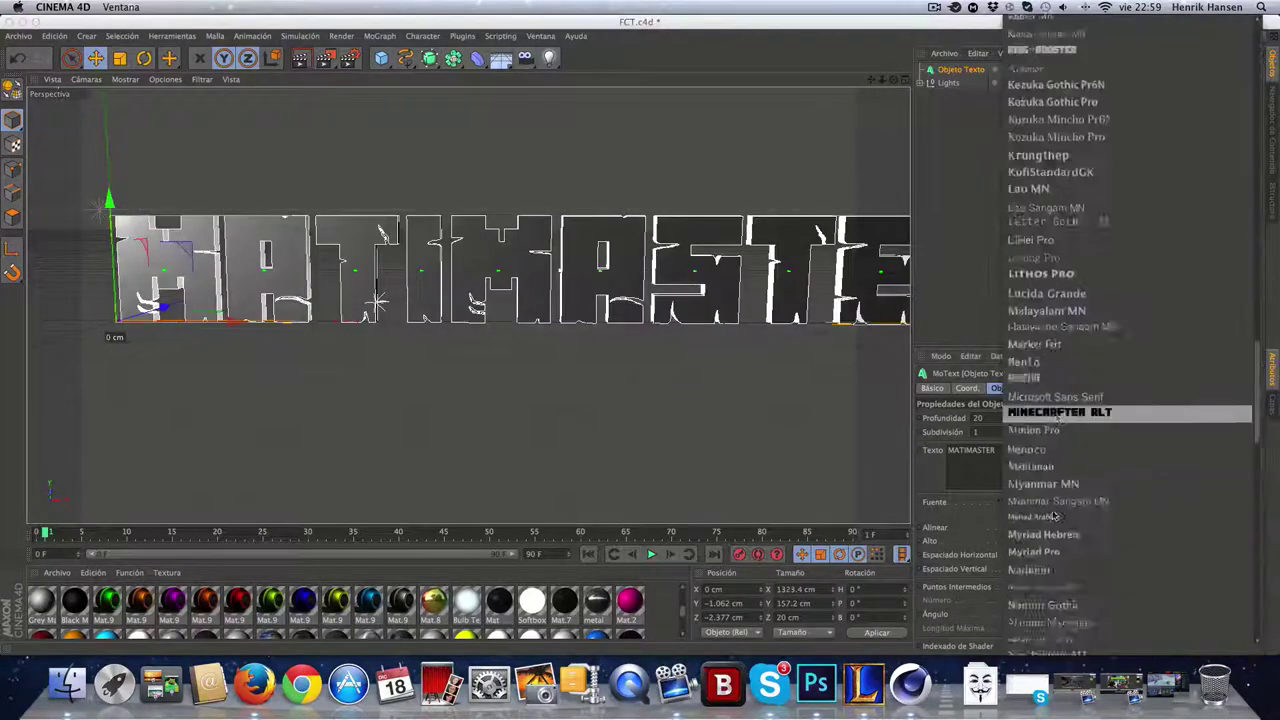
scroll(1052, 515, "down", 10)
left_click(1040, 391)
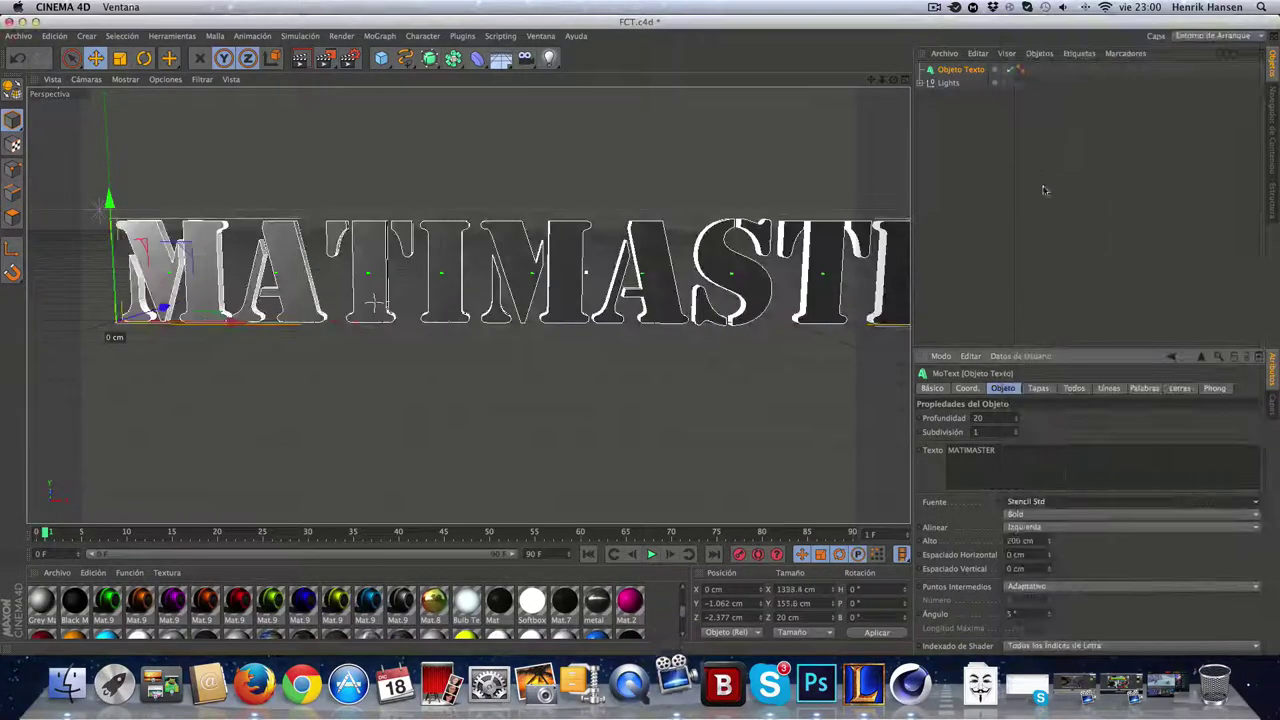
Set the MATIMASTER text's font to Simple Slum__G
left_click(1045, 501)
left_click(1080, 470)
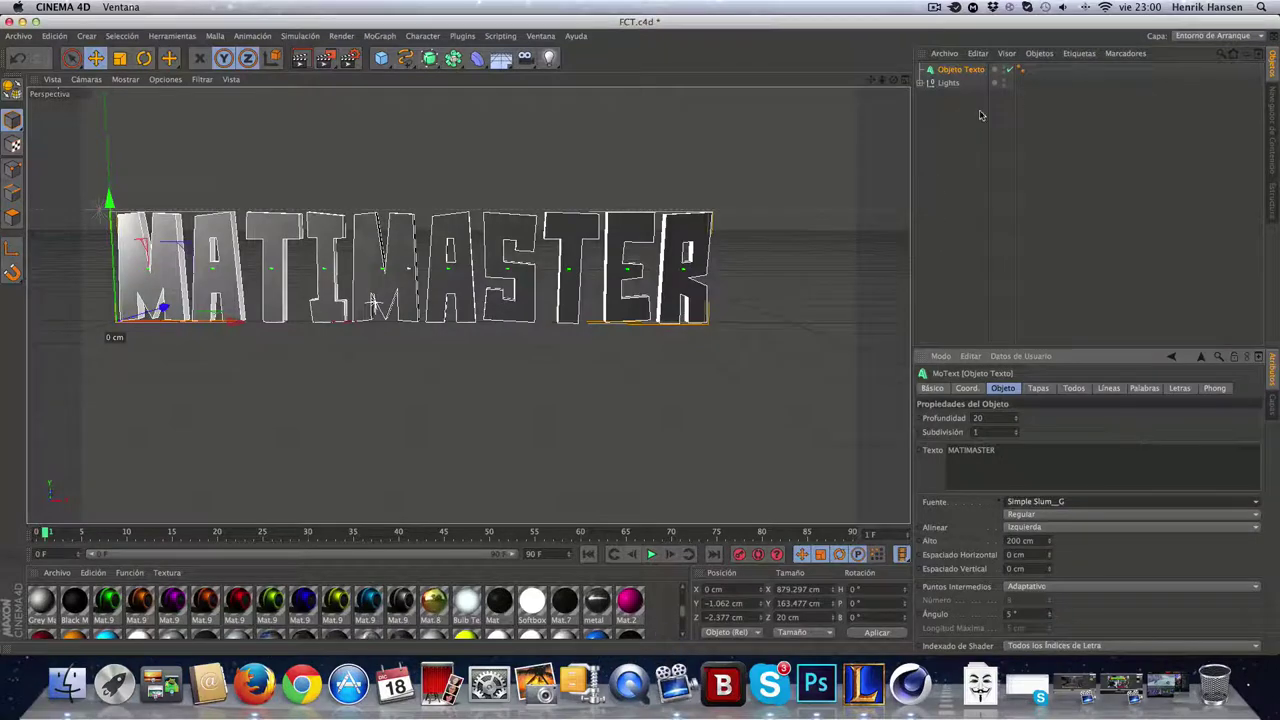
mouse_move(870, 79)
left_mouse_down()
mouse_move(950, 79)
mouse_move(928, 85)
mouse_move(956, 105)
mouse_move(874, 94)
left_mouse_up()
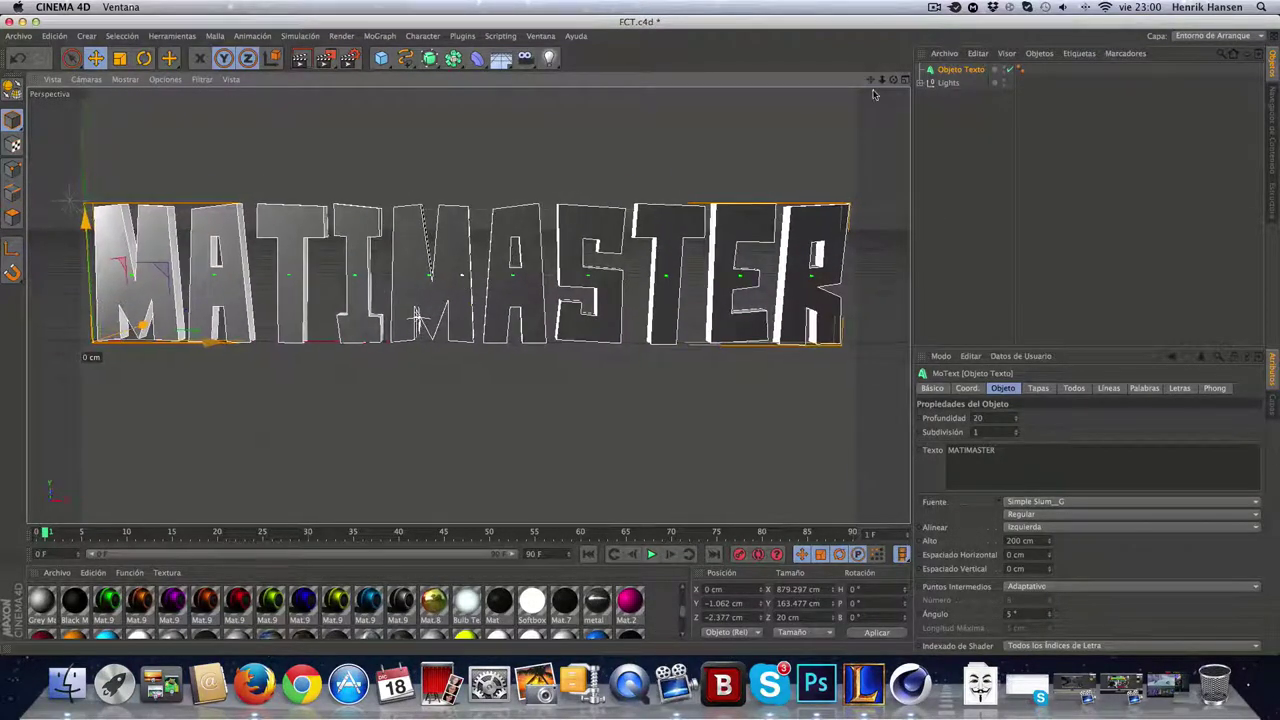
Add a second MoText reading MATIMASTER in the Simple Slum__G font with a depth of 100 cm
left_click(376, 38)
left_click(410, 164)
left_click_drag(972, 451, 849, 419)
type("MATIMAS")
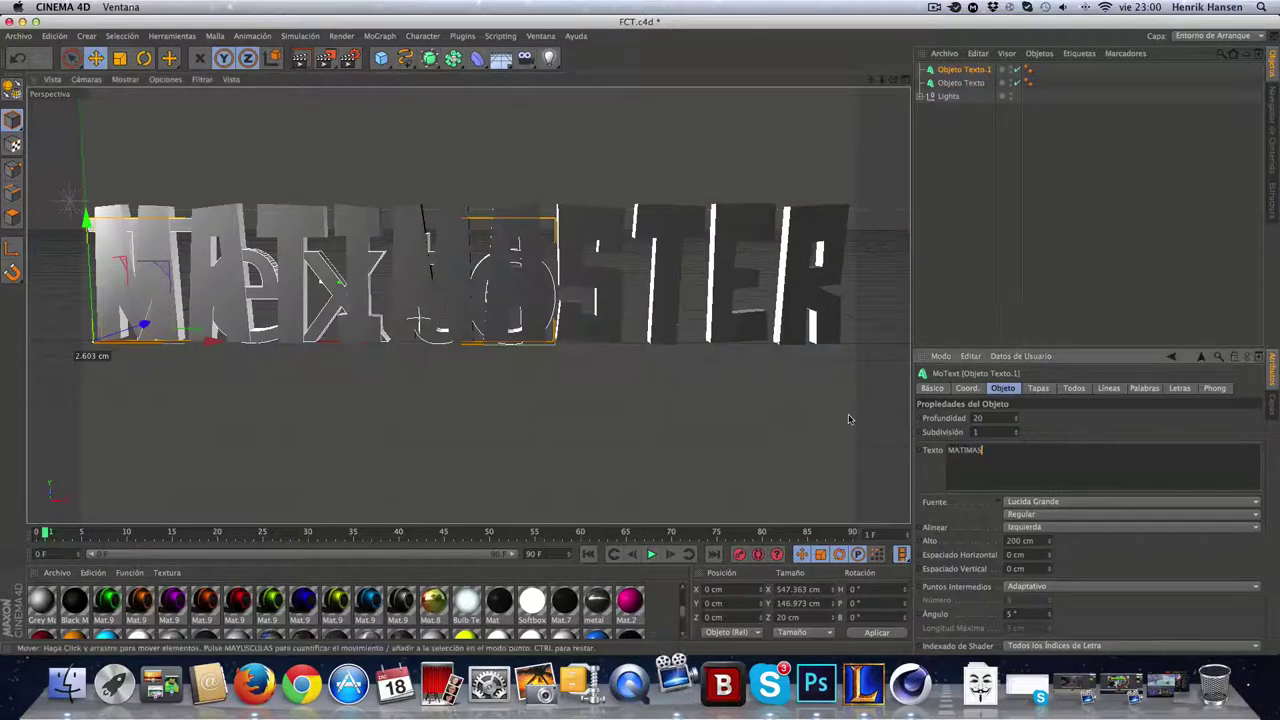
type("TER")
left_click(1060, 501)
left_click(990, 362)
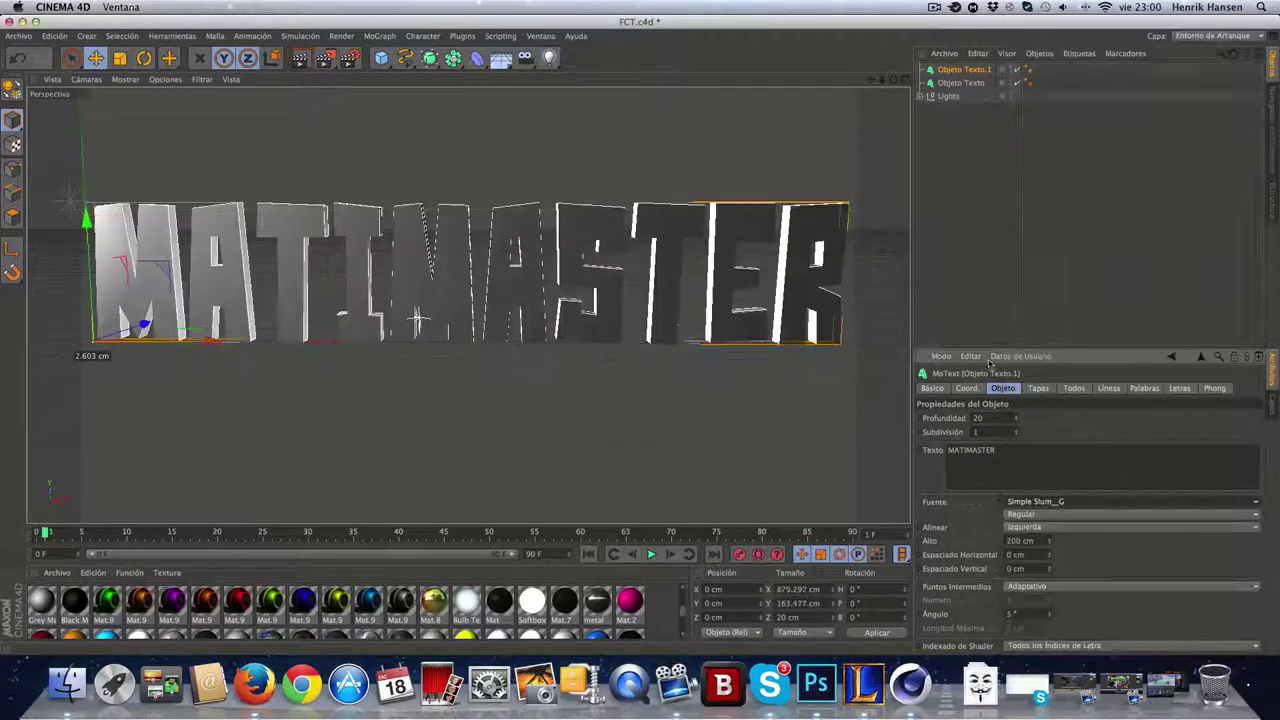
type("100")
key("Return")
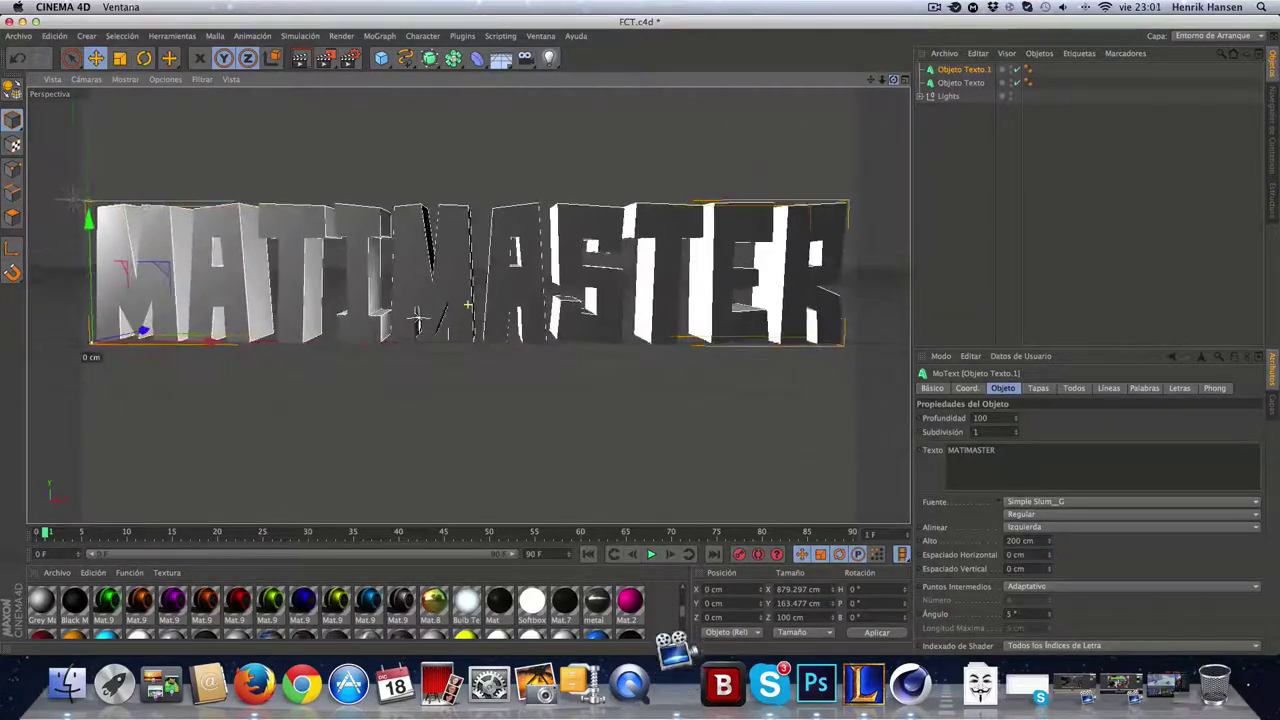
Apply the blue Black material to the shallow text and the metal material to the 100 cm deep text
left_click(967, 85)
scroll(590, 610, "down", 3)
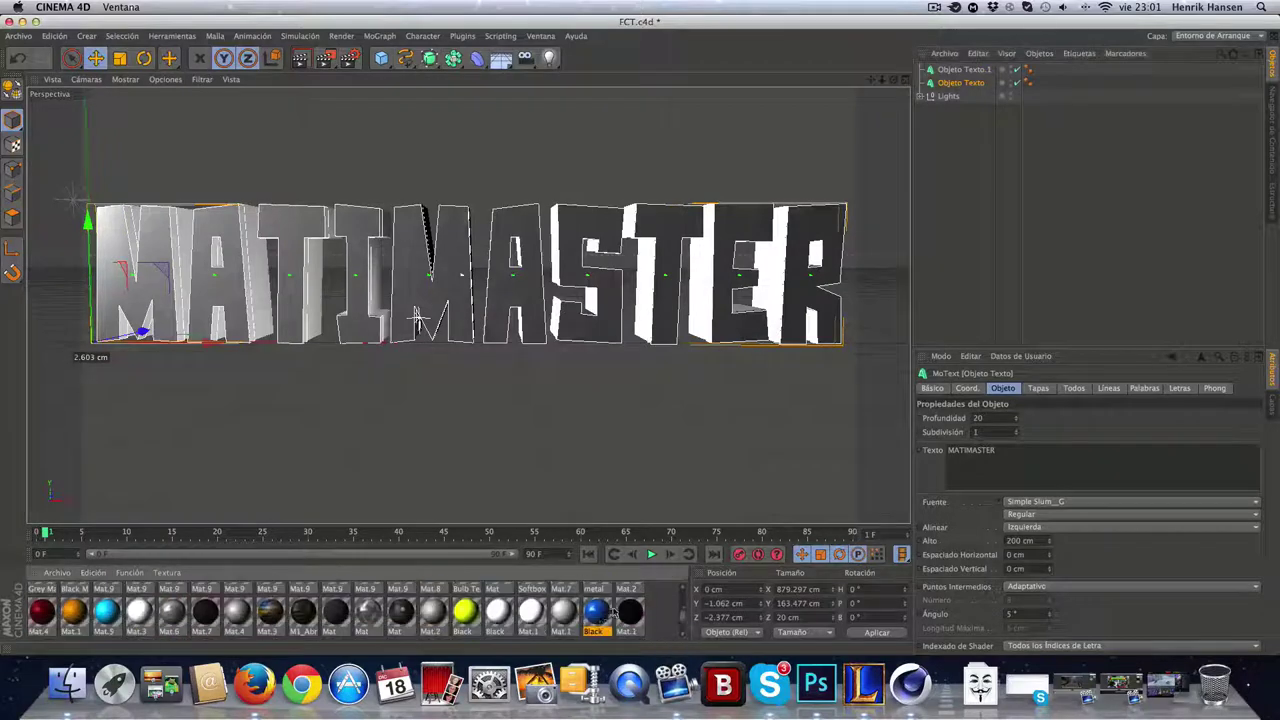
left_click_drag(597, 611, 979, 85)
scroll(628, 601, "up", 1)
left_click_drag(597, 596, 966, 70)
Render the active view to check the materials on both texts
left_click(302, 60)
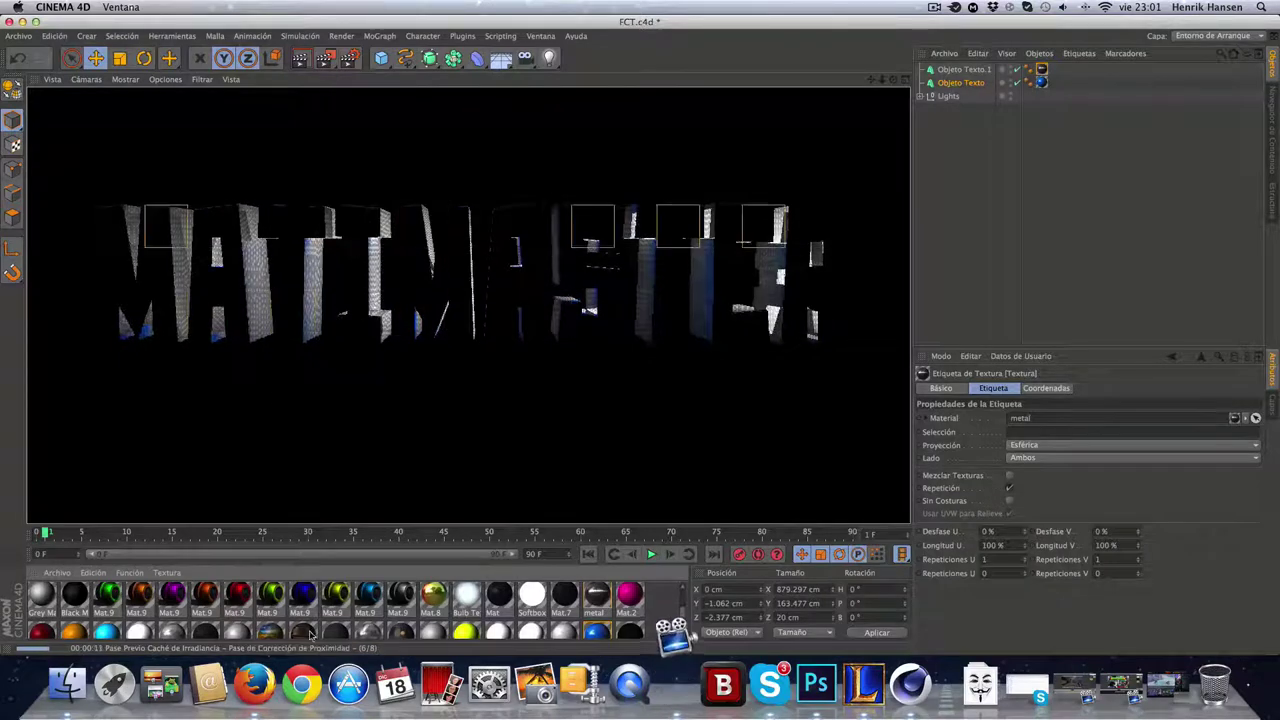
scroll(308, 615, "down", 2)
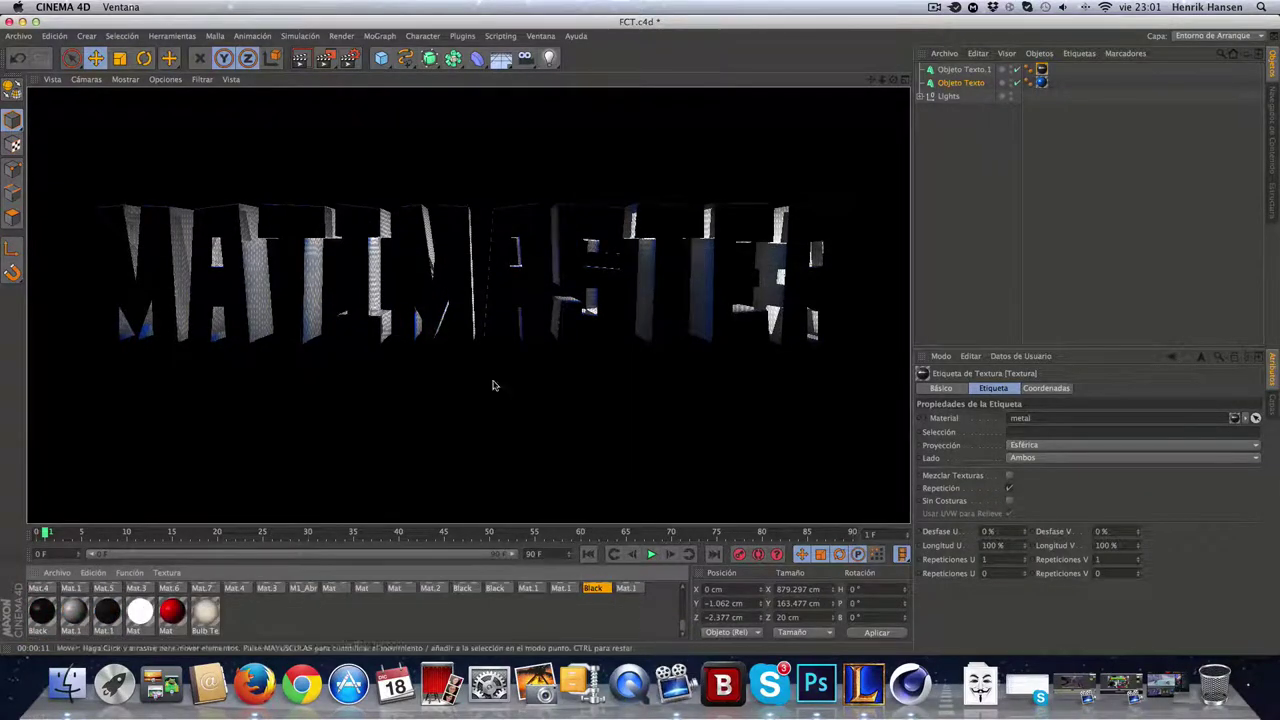
left_click(492, 385)
left_click(301, 58)
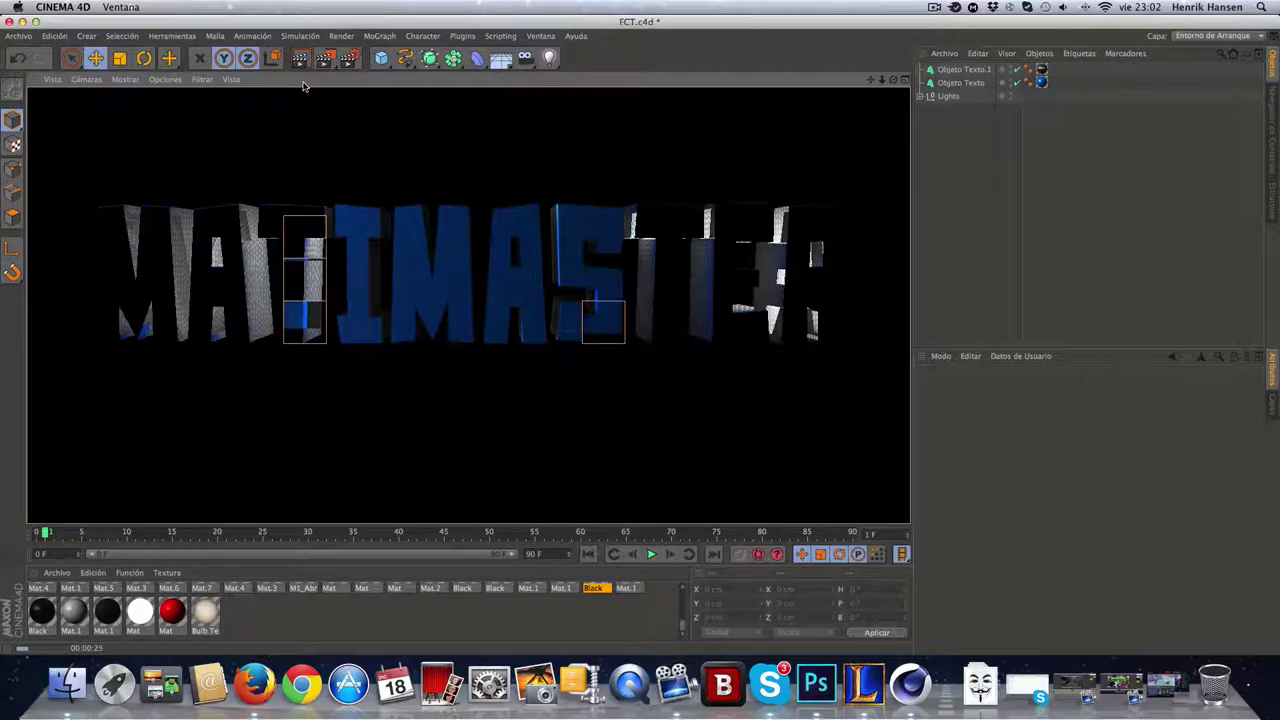
left_click(418, 320)
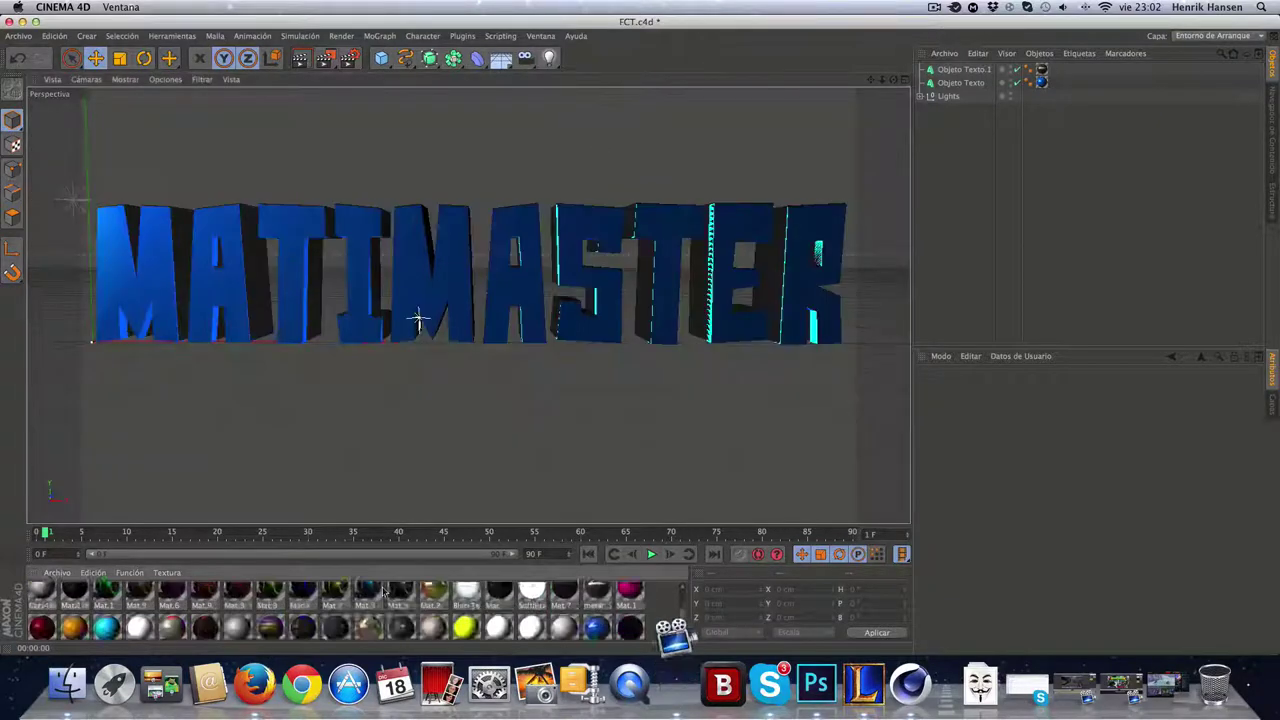
Replace the shallow text's blue material with the dark blue Mat.9 and test it in a view render
left_click(1041, 83)
key("Delete")
scroll(296, 617, "down", 1)
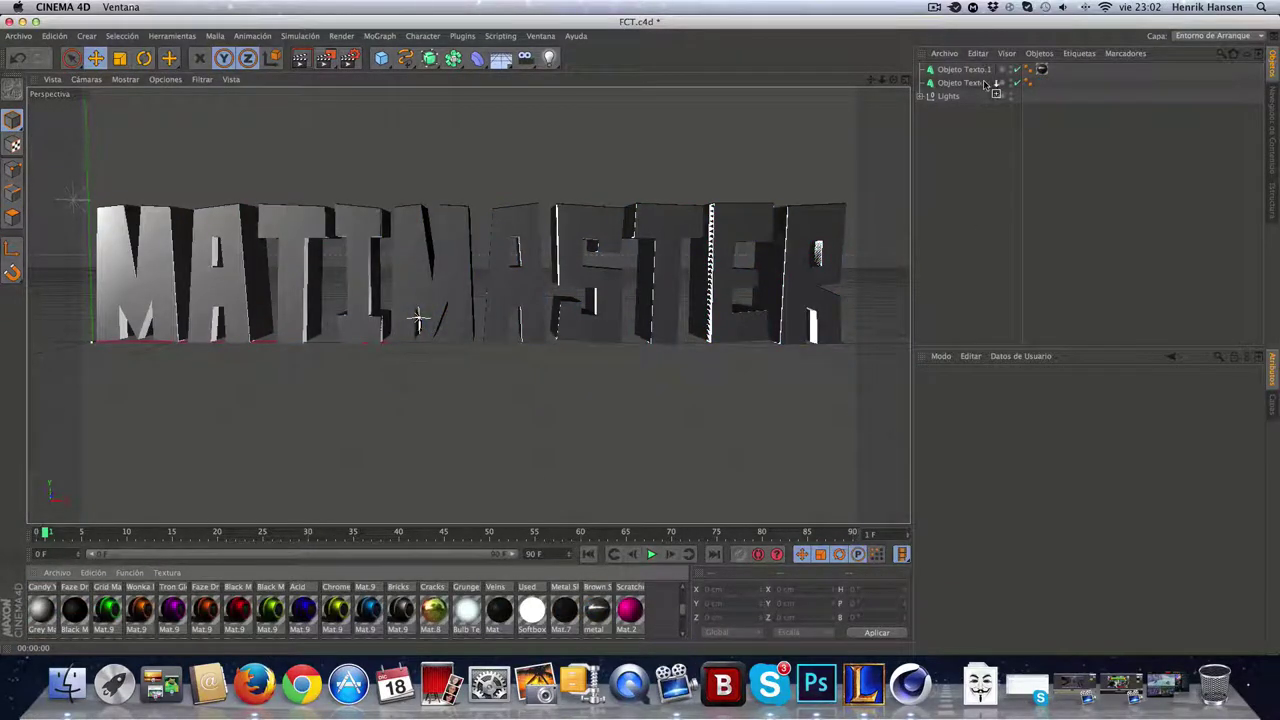
left_click_drag(985, 85, 982, 84)
scroll(400, 610, "up", 5)
left_click(302, 61)
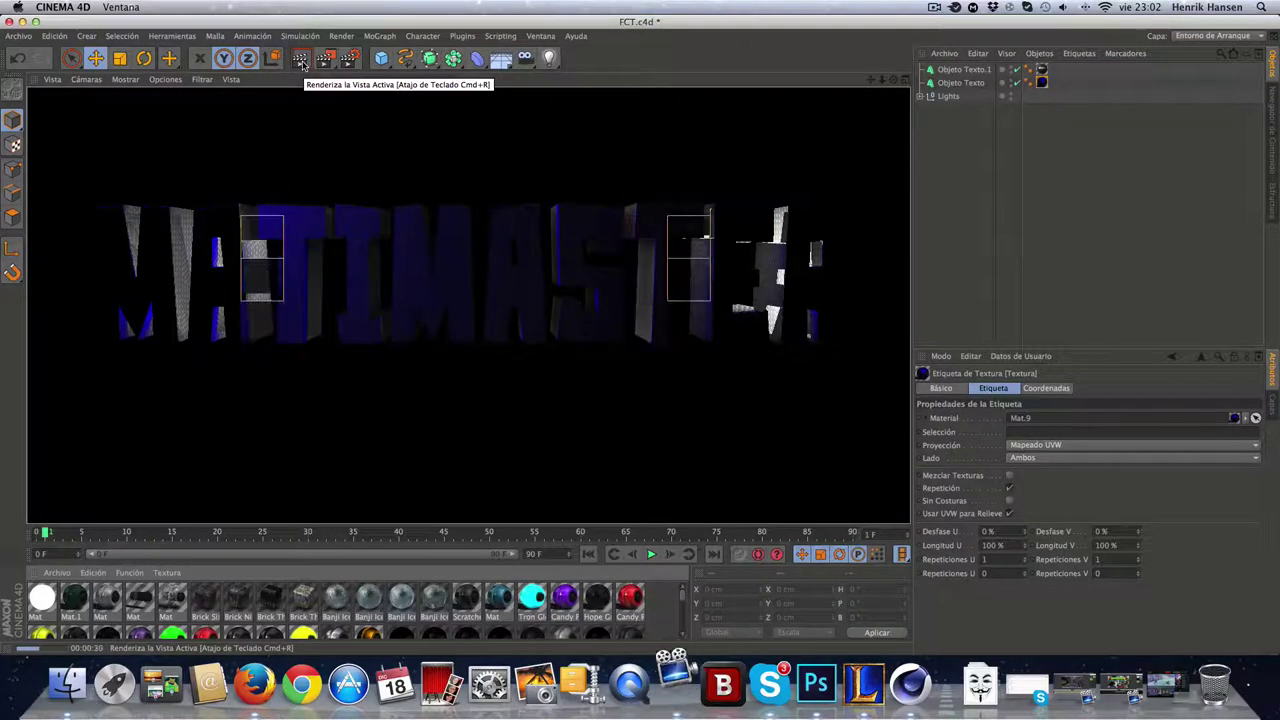
left_click(690, 195)
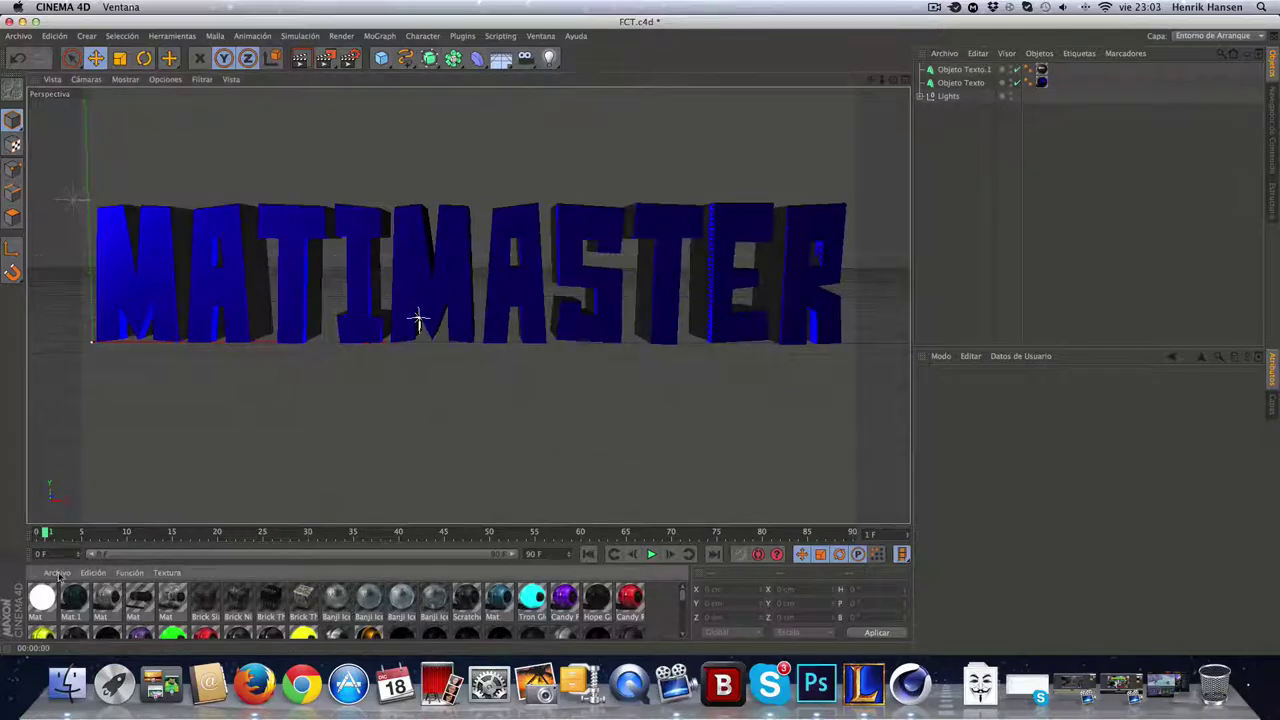
Create a new material and set its colour to blue with RGB 0, 12, 255
left_click(93, 573)
mouse_move(57, 573)
left_click(80, 454)
double_click(41, 599)
left_click(395, 166)
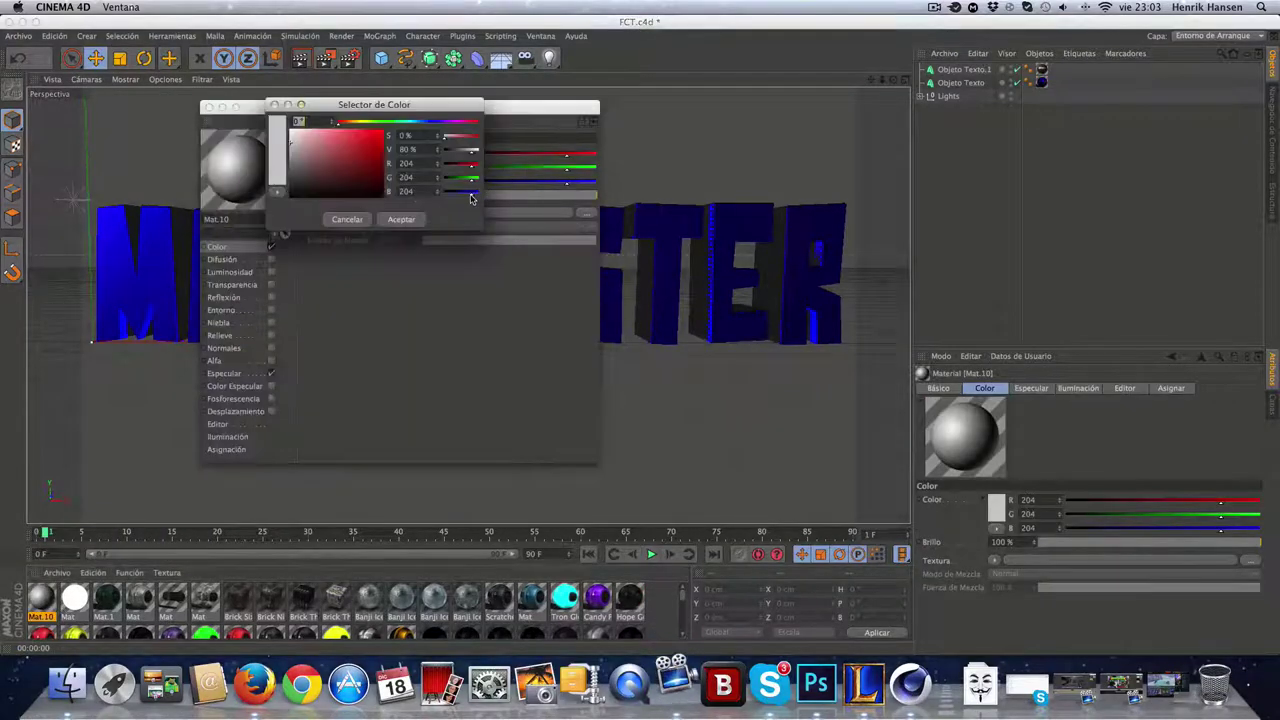
left_click(415, 122)
left_click_drag(415, 122, 431, 122)
left_click_drag(360, 153, 385, 128)
left_click(401, 219)
Enable reflection on the new material and set its reflection colour to RGB 31, 88, 37
left_click(271, 297)
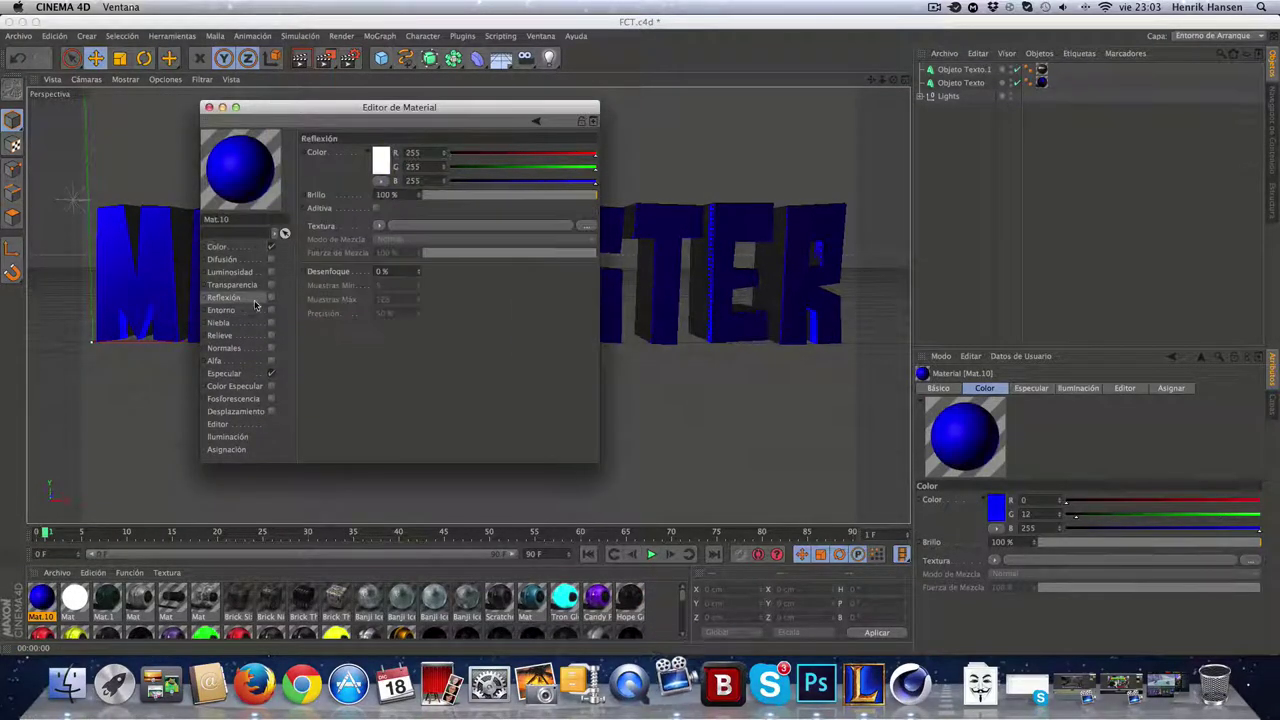
type("0")
key("Return")
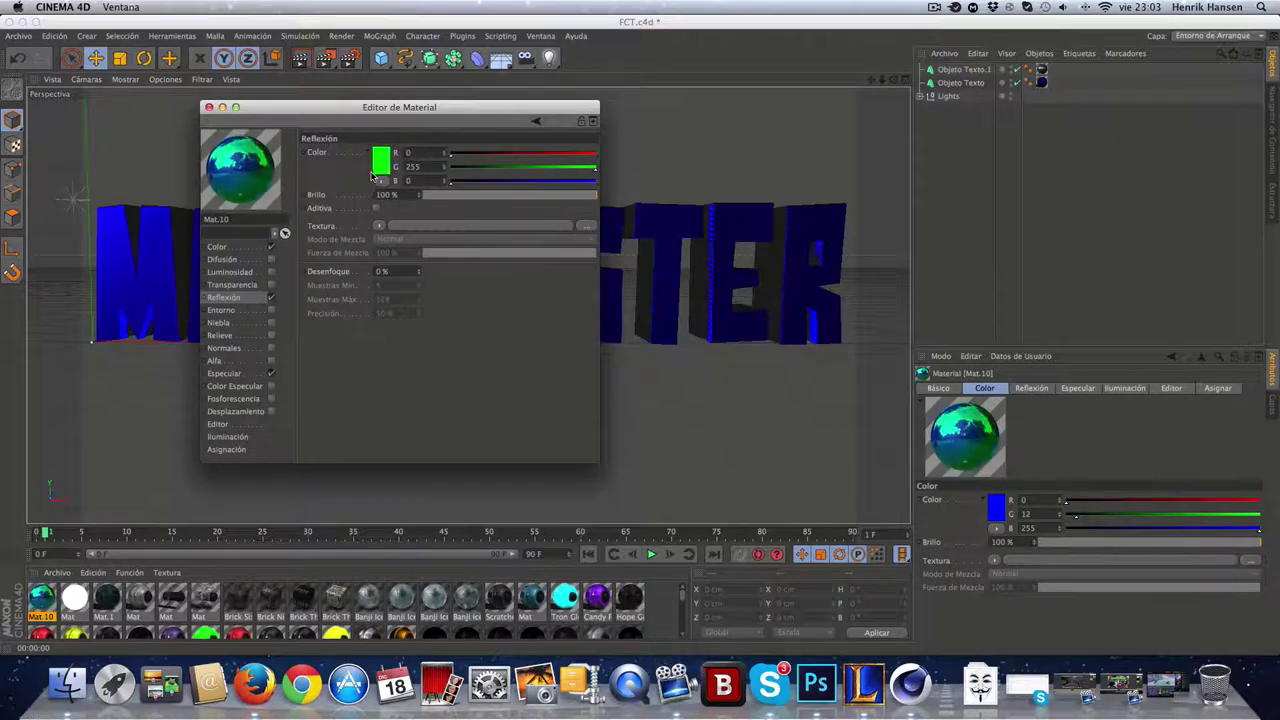
left_click_drag(549, 175, 497, 174)
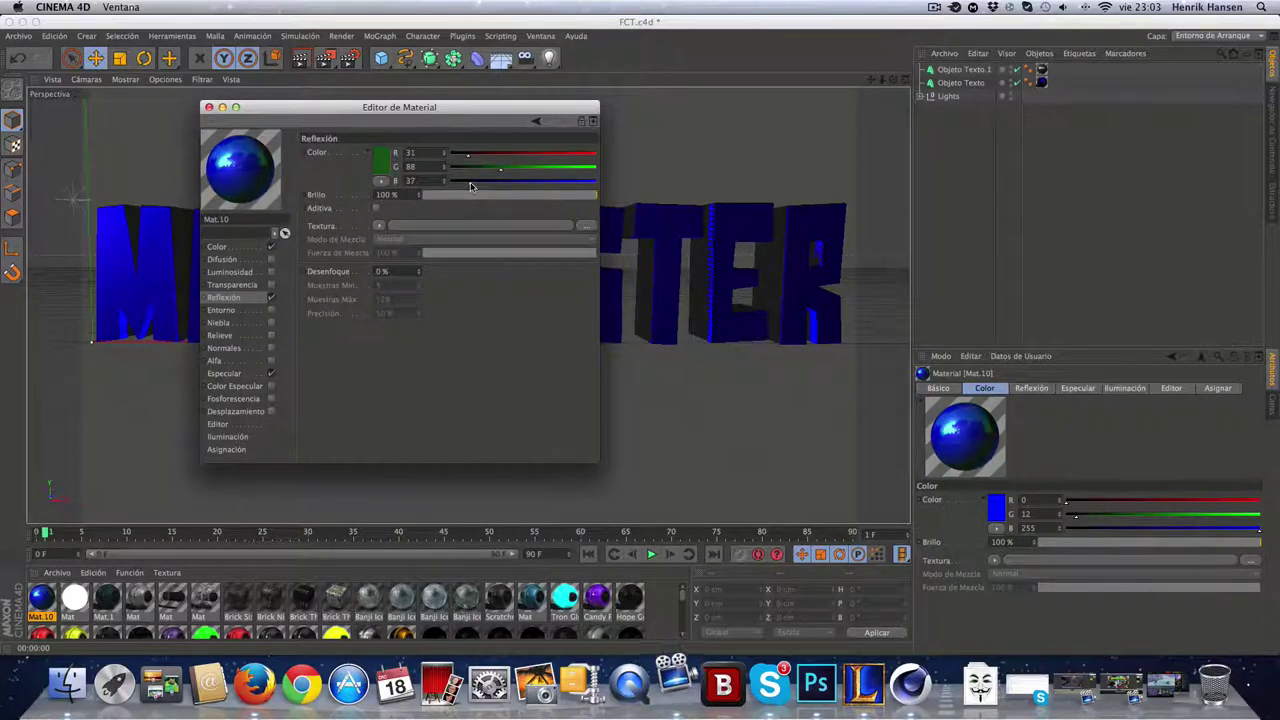
Try the transparency and luminosity channels on the new blue material
left_click(259, 397)
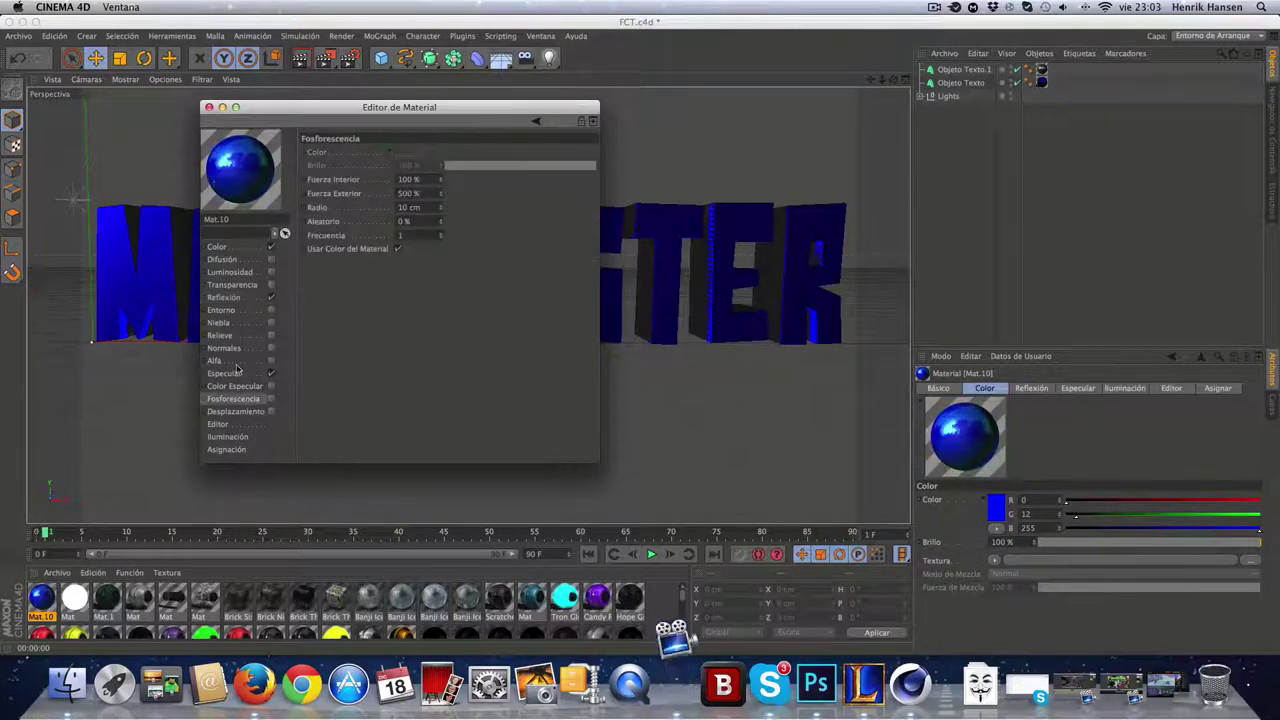
left_click(271, 284)
left_click(271, 284)
left_click(271, 273)
left_click(271, 273)
Replace the shallow text's Mat.9 material with the new Mat.10 and render the active view
left_click(209, 107)
left_click(1042, 83)
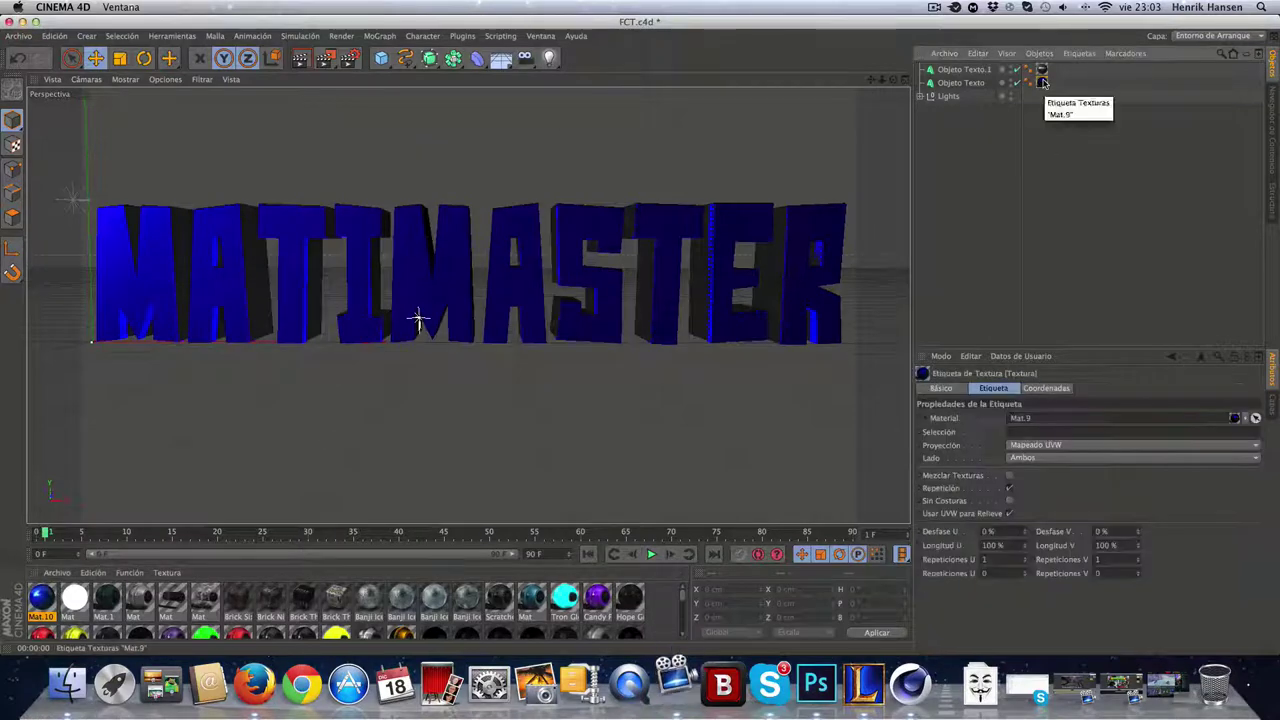
key("Delete")
left_click_drag(41, 597, 966, 83)
left_click(305, 65)
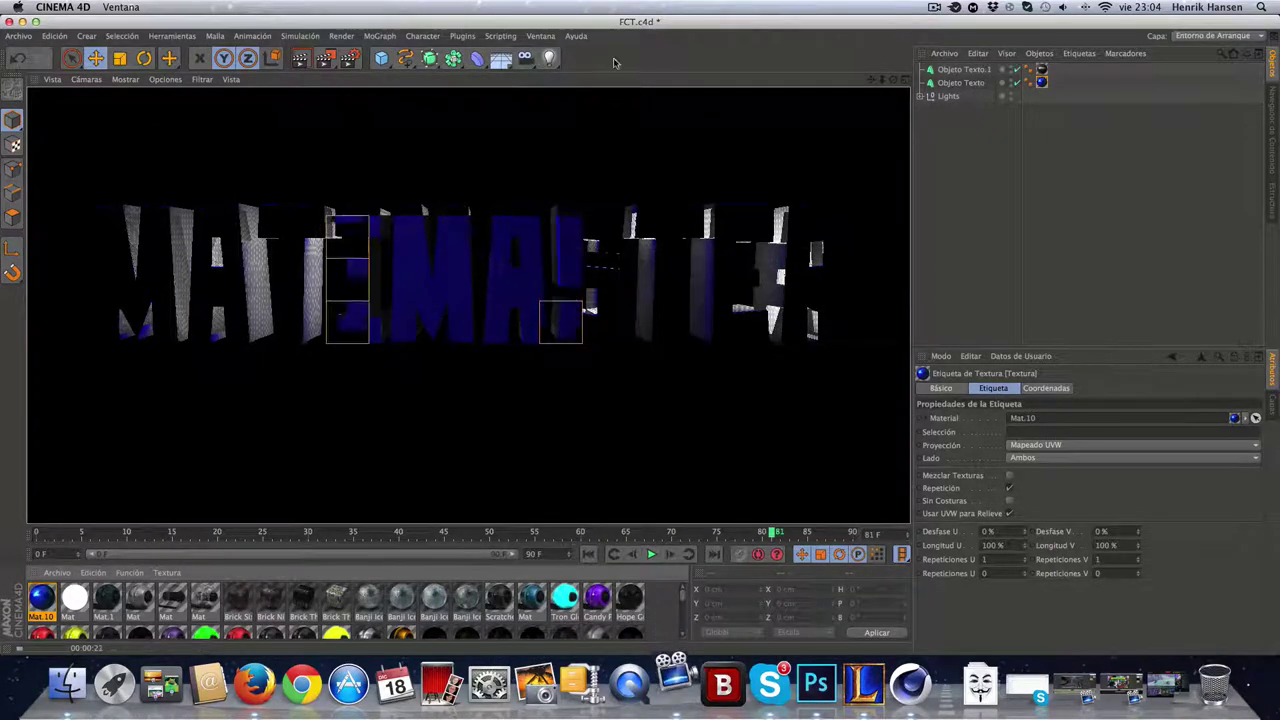
Set the render output to save the image under the name "TEXTO MATI" in the Descargas folder
left_click(380, 362)
left_click(347, 59)
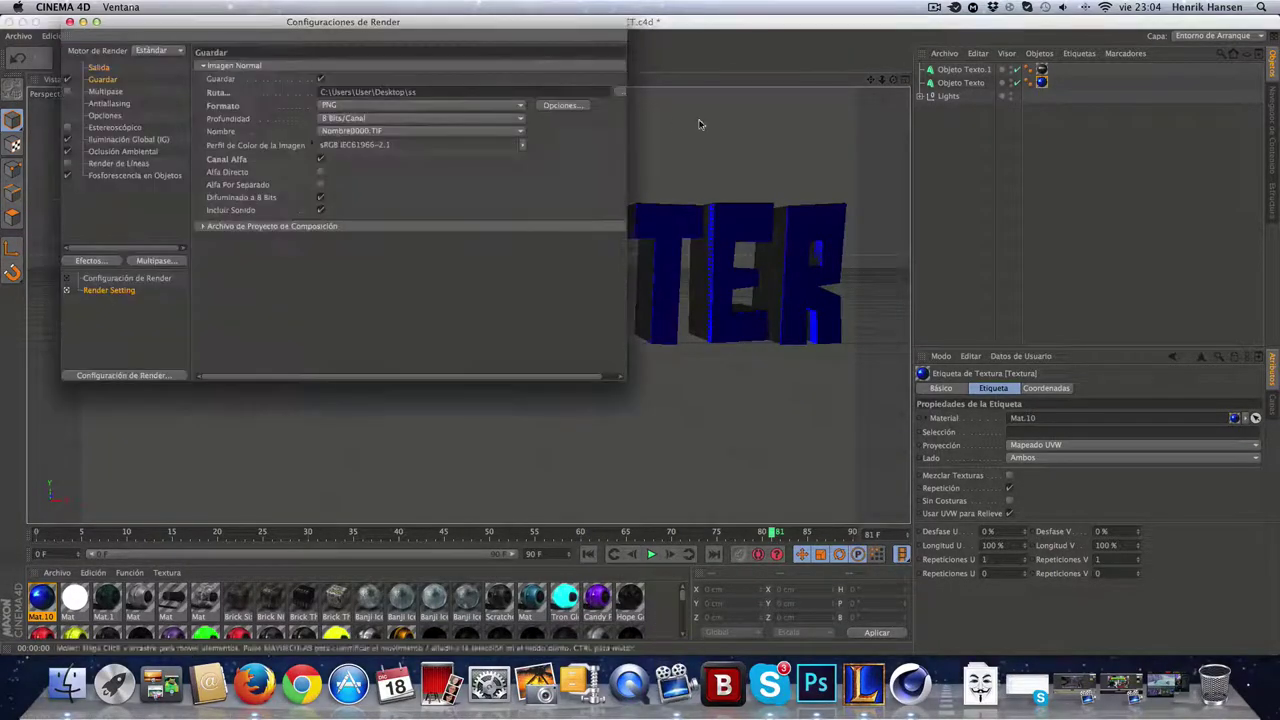
left_click(621, 92)
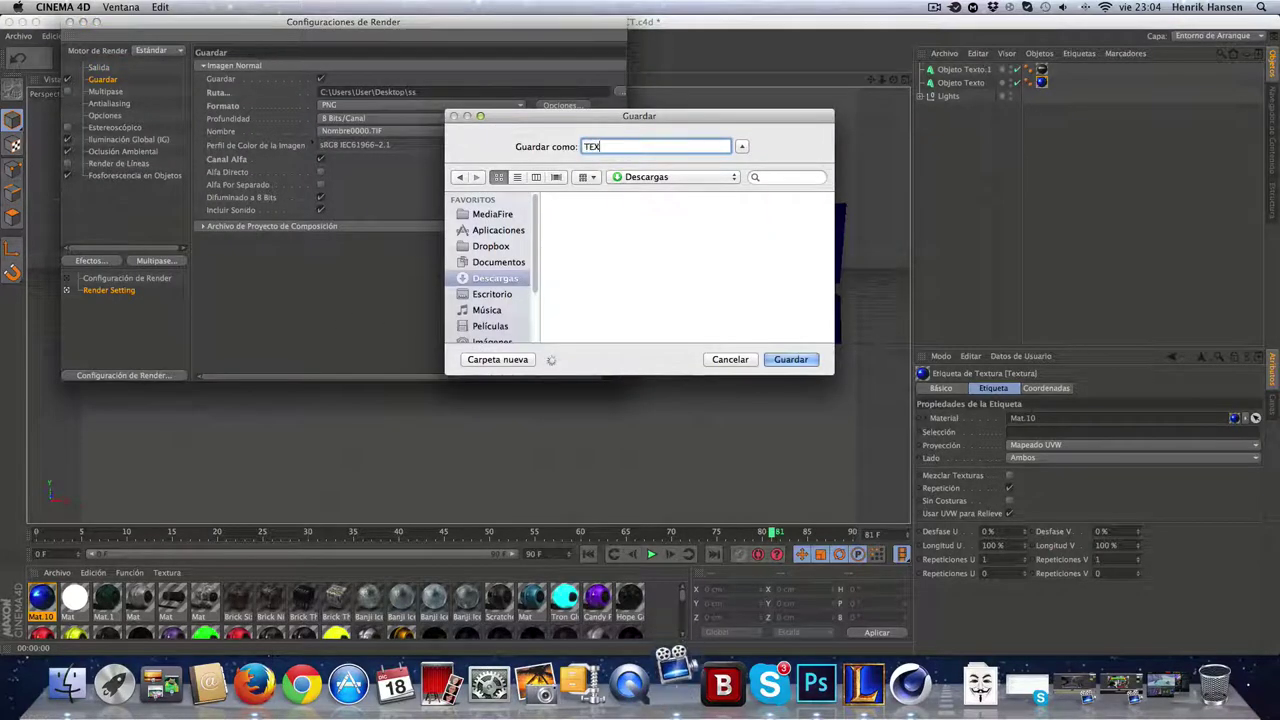
left_click(787, 359)
left_click(70, 21)
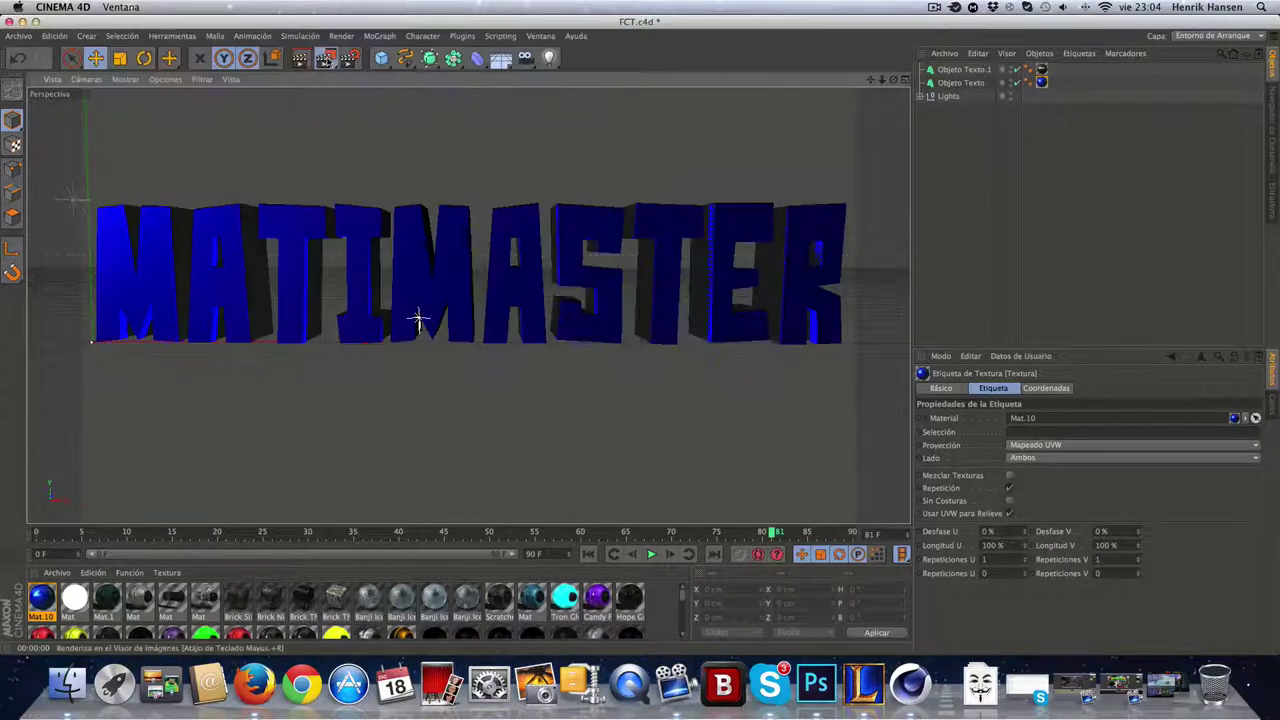
Render the MATIMASTER text to the picture viewer, inspect the finished image and close the viewer
left_click(321, 59)
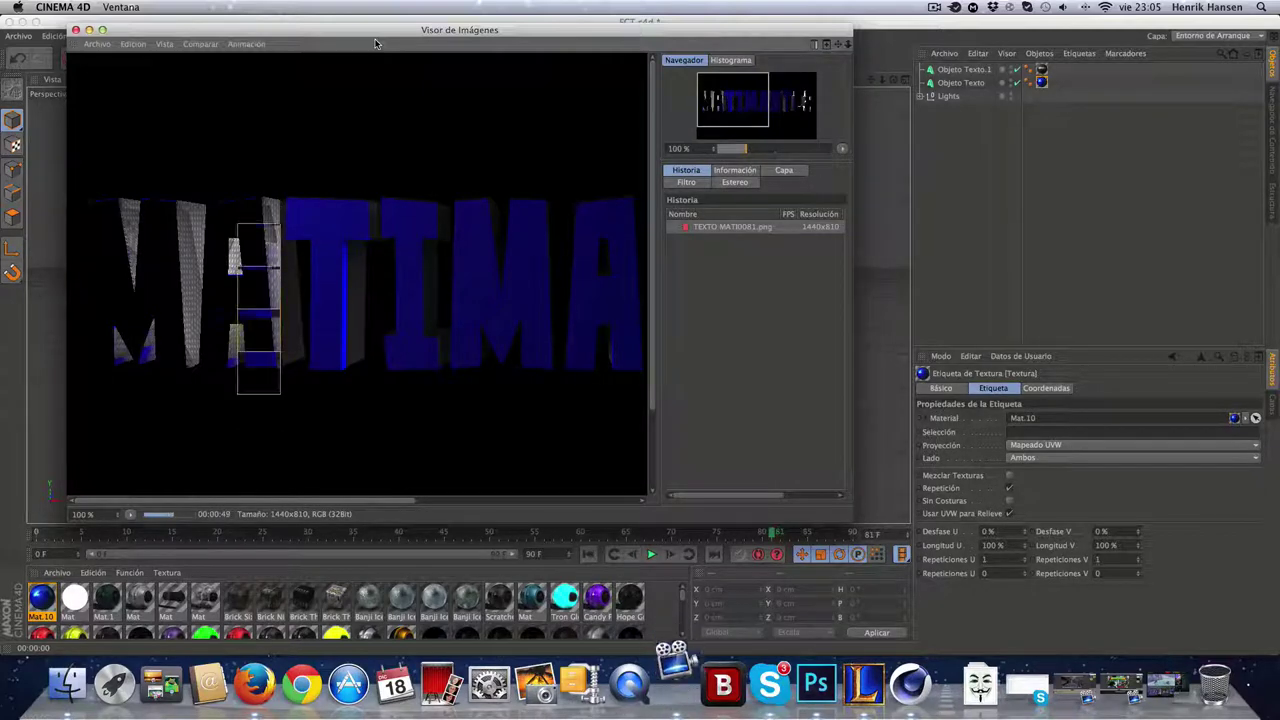
left_click(868, 25)
left_click_drag(586, 26, 674, 419)
left_click(423, 250)
left_click_drag(893, 79, 853, 82)
left_click_drag(467, 304, 652, 295)
left_click_drag(471, 446, 534, 121)
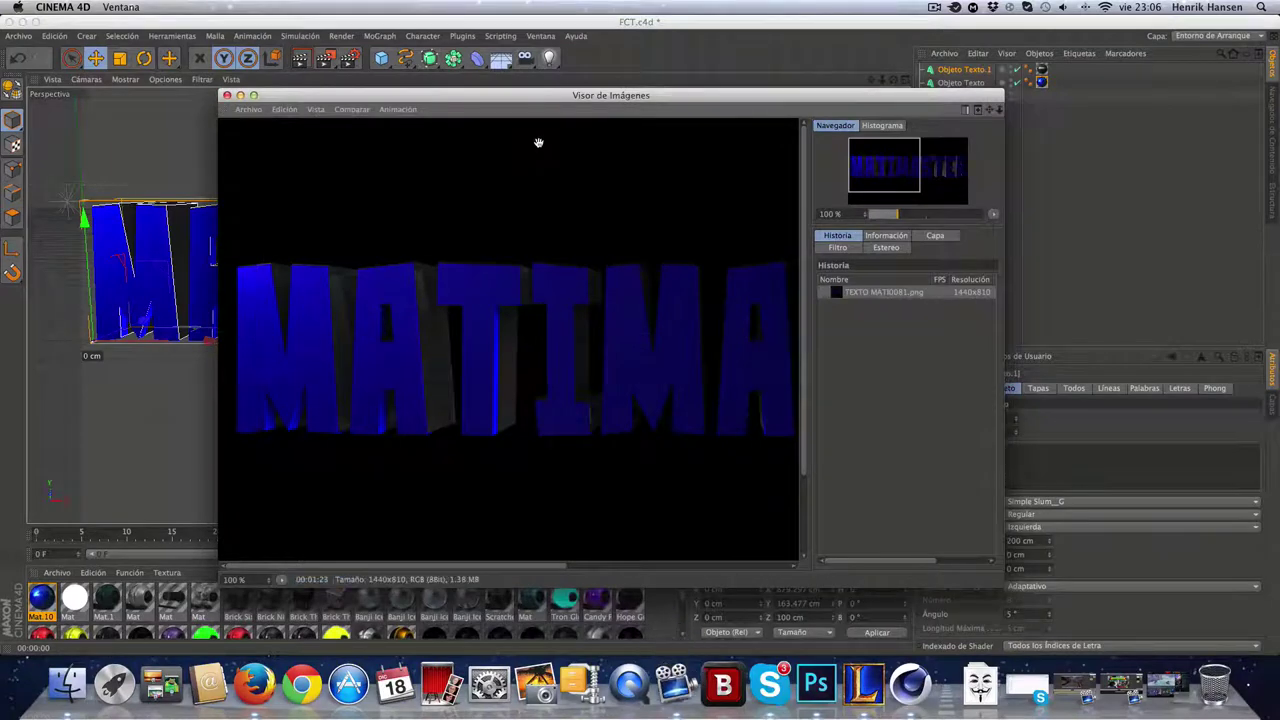
left_click_drag(525, 572, 588, 573)
left_click(227, 95)
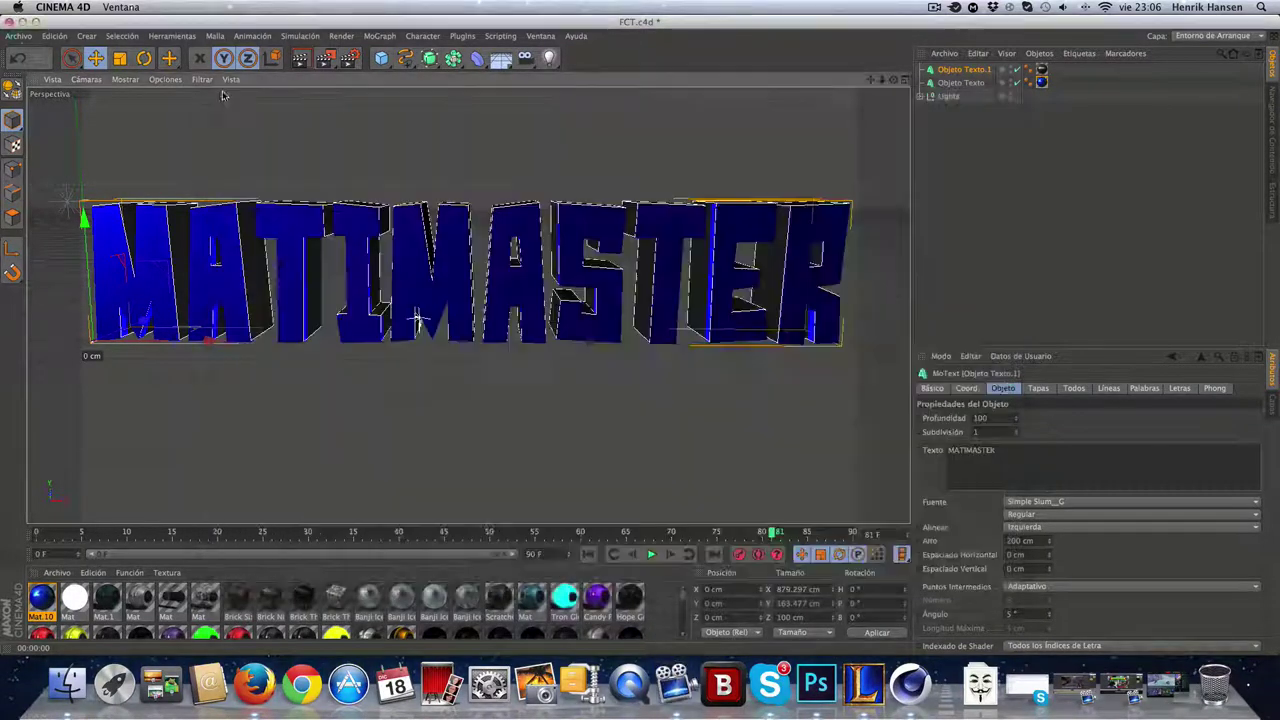
Quit Cinema 4D, close the leftover file window and launch Adobe Photoshop CC 2014 from its desktop folder
left_click(9, 21)
left_click(589, 236)
right_click(910, 685)
left_click(928, 642)
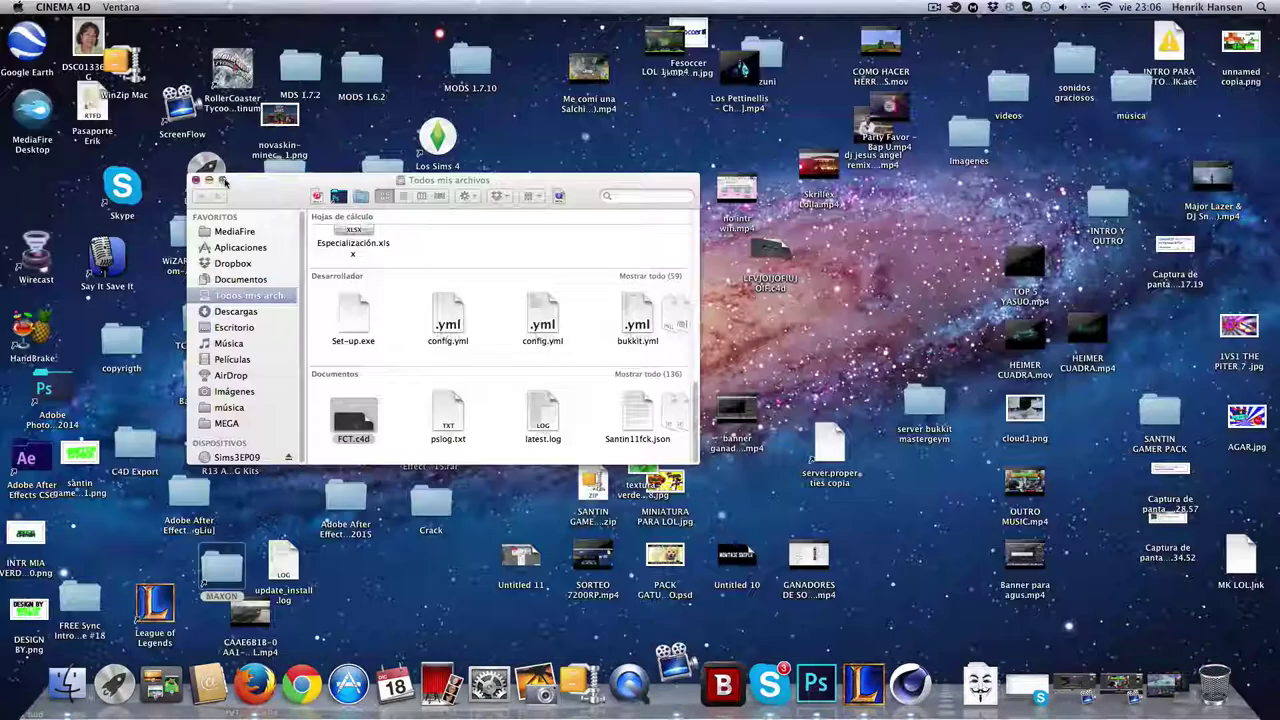
left_click(196, 181)
double_click(45, 390)
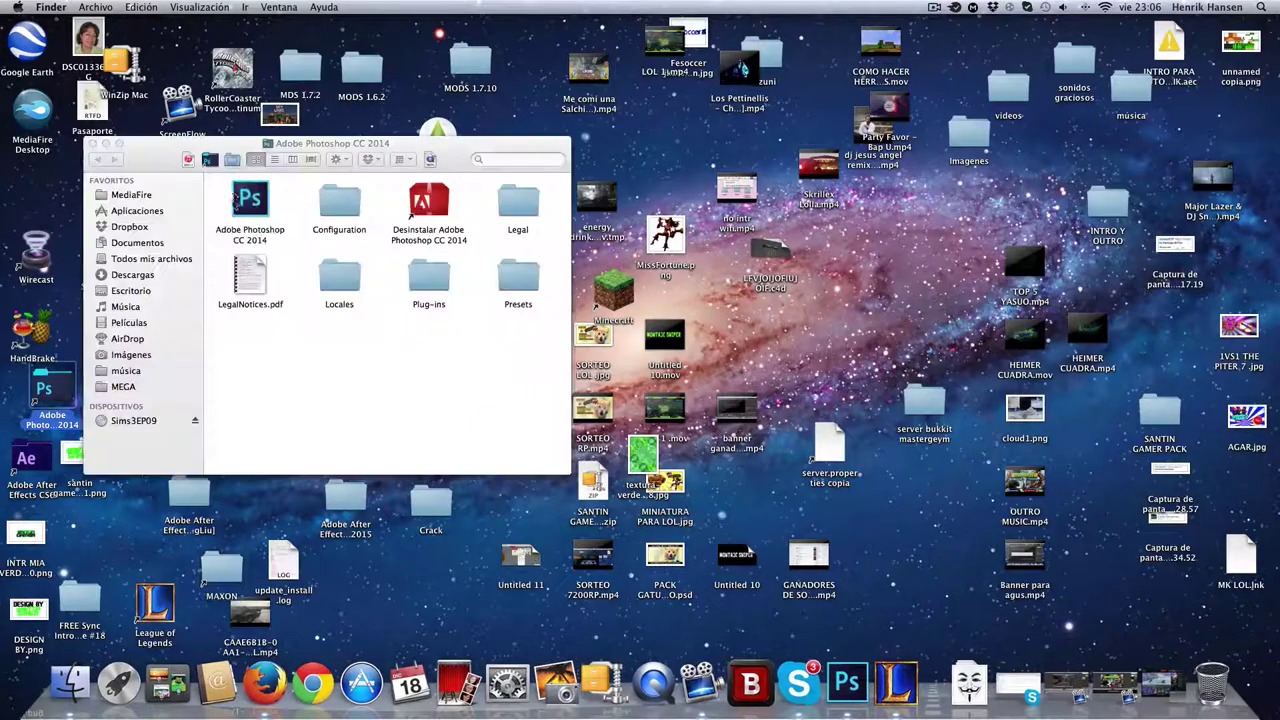
double_click(254, 196)
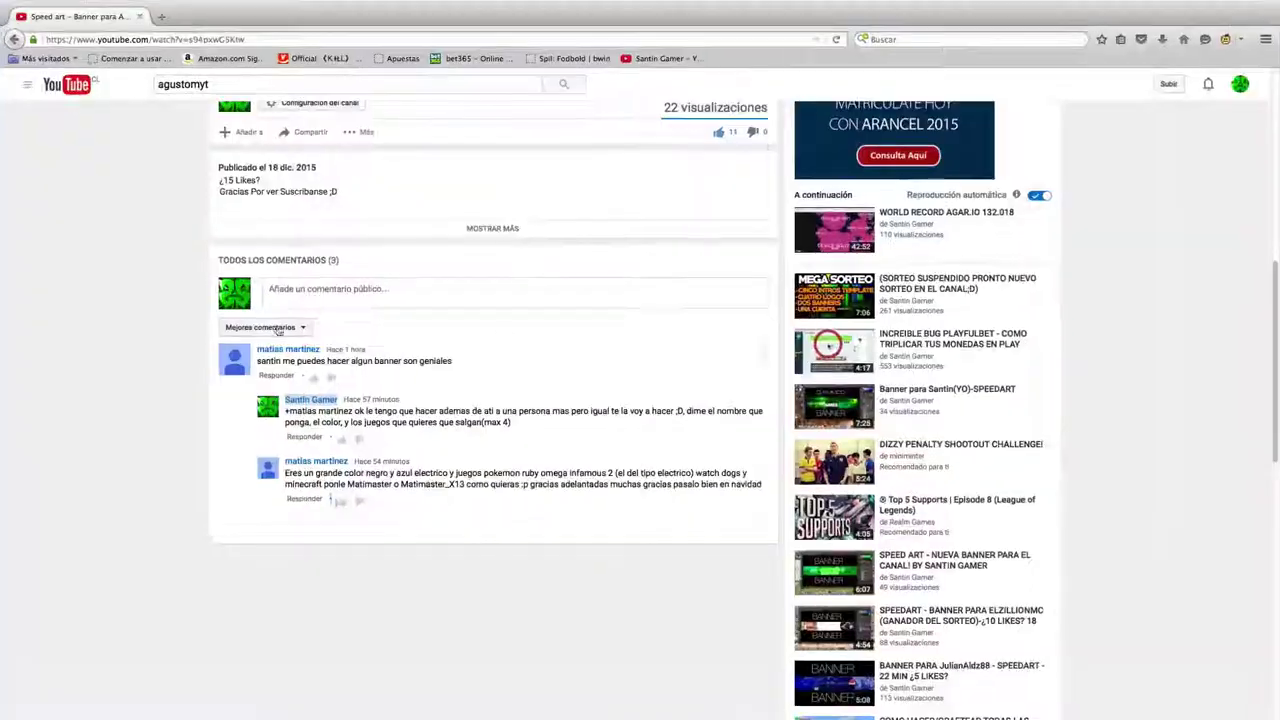
Open Google Images in a new browser tab through google.com
left_click(224, 20)
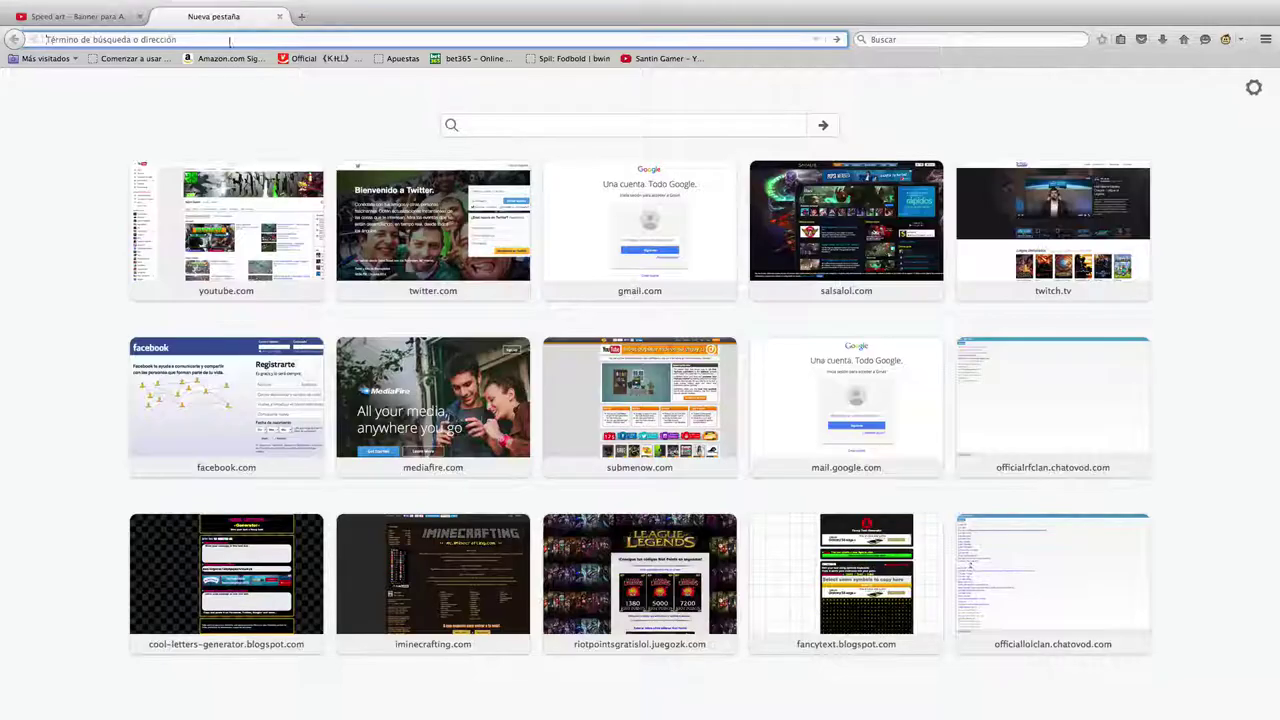
type("google.com")
key("Return")
left_click(1156, 88)
Check the requested games in the viewer's comment and search Google Images for "pokemon ruby omega wallpaper"
left_click(65, 19)
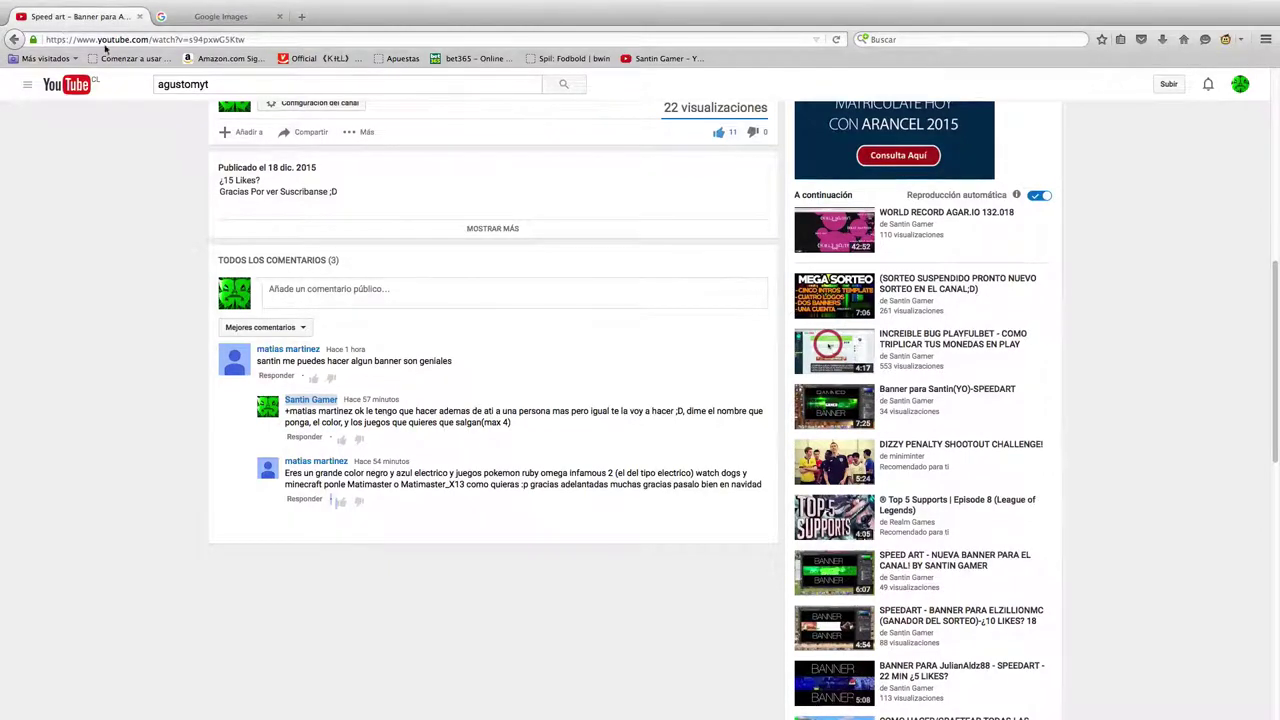
left_click(220, 16)
type("pokemon ruby ")
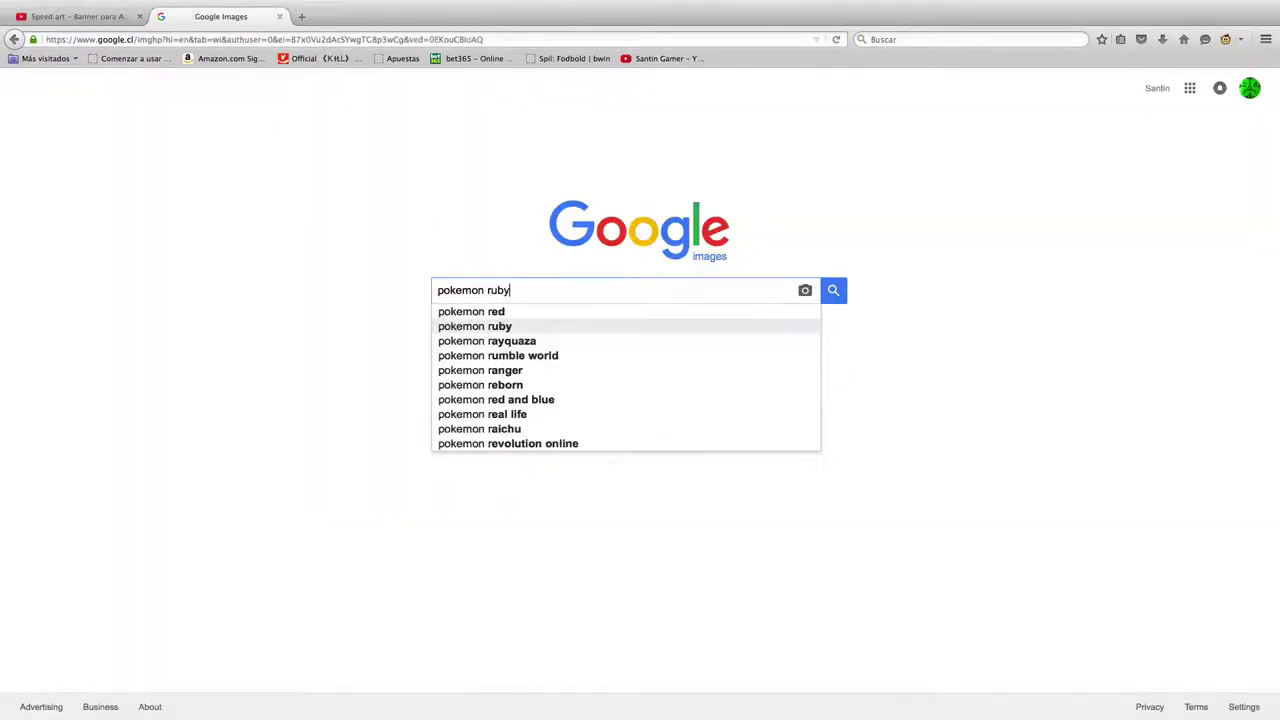
type("om")
key("Down")
key("Down")
key("Return")
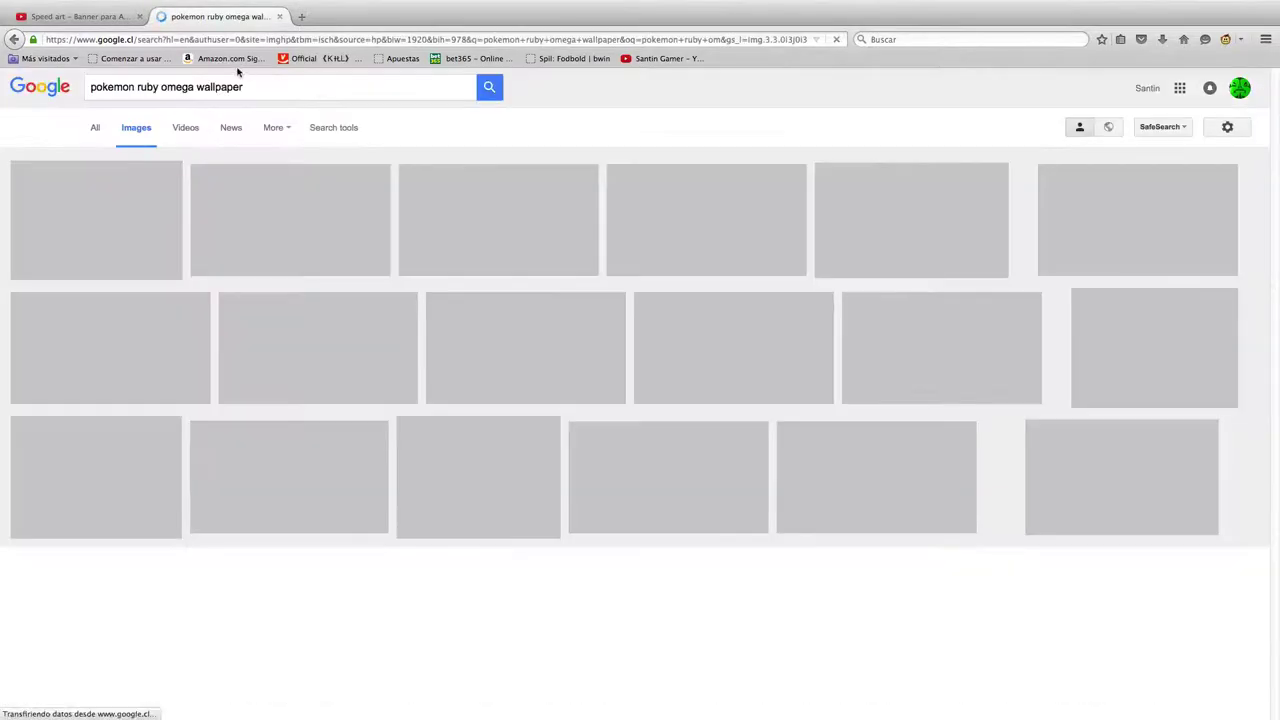
Save the first Pokémon wallpaper, showing Groudon and Kyogre, to the Descargas folder
left_click(66, 212)
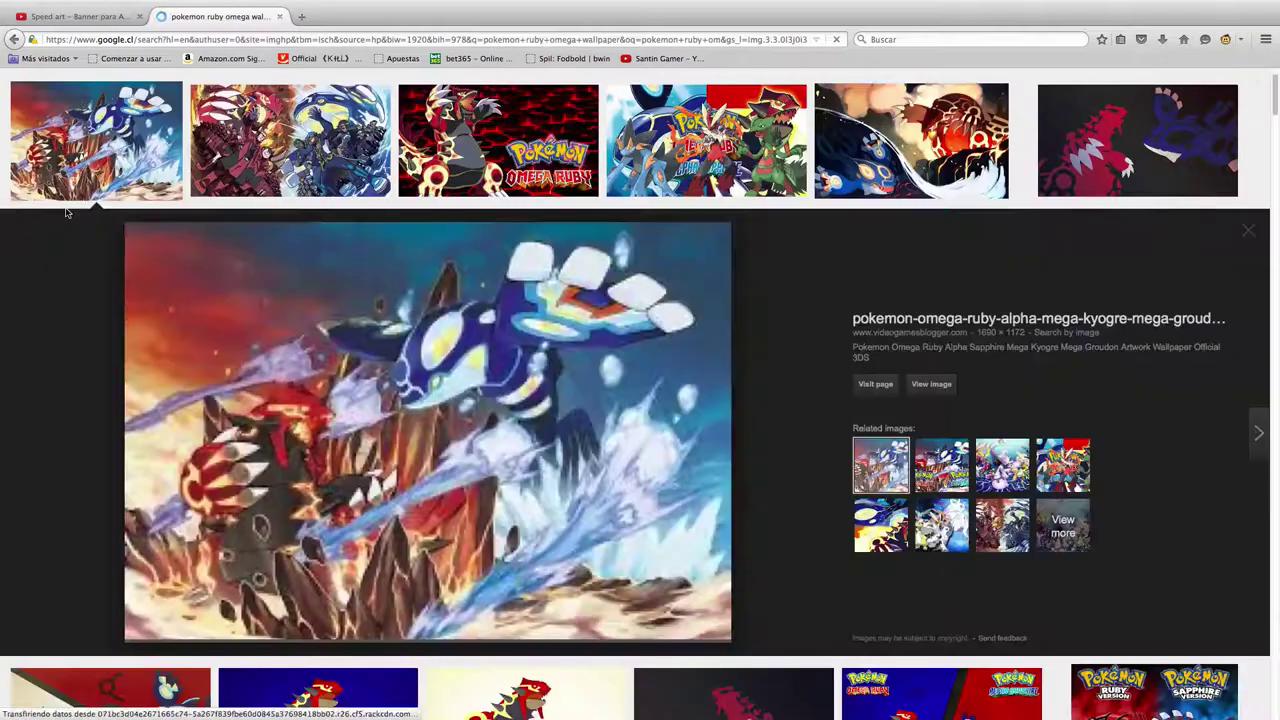
right_click(384, 446)
left_click(474, 601)
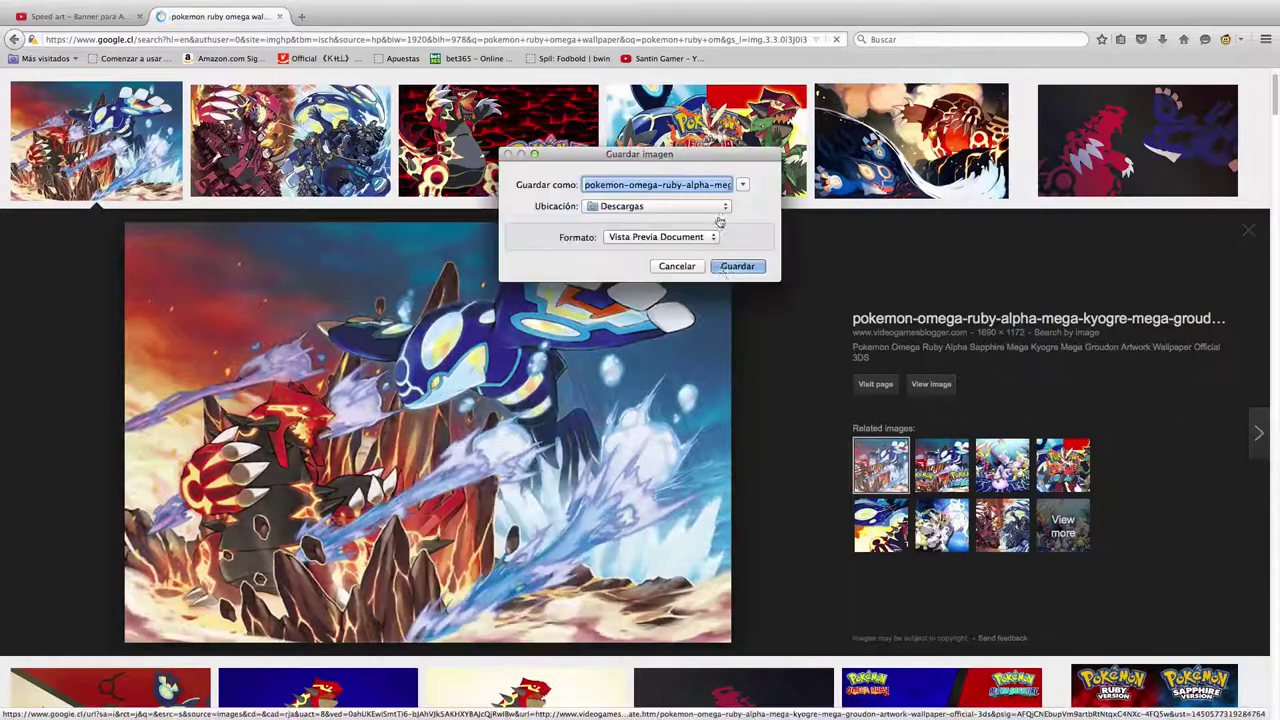
key("Return")
Search Google Images for "infamous 2 wallpaper" and save the wallpaper of the man walking through an alley with lightning
scroll(330, 95, "up", 3)
left_click_drag(254, 92, 40, 89)
key("BackSpace")
type("in")
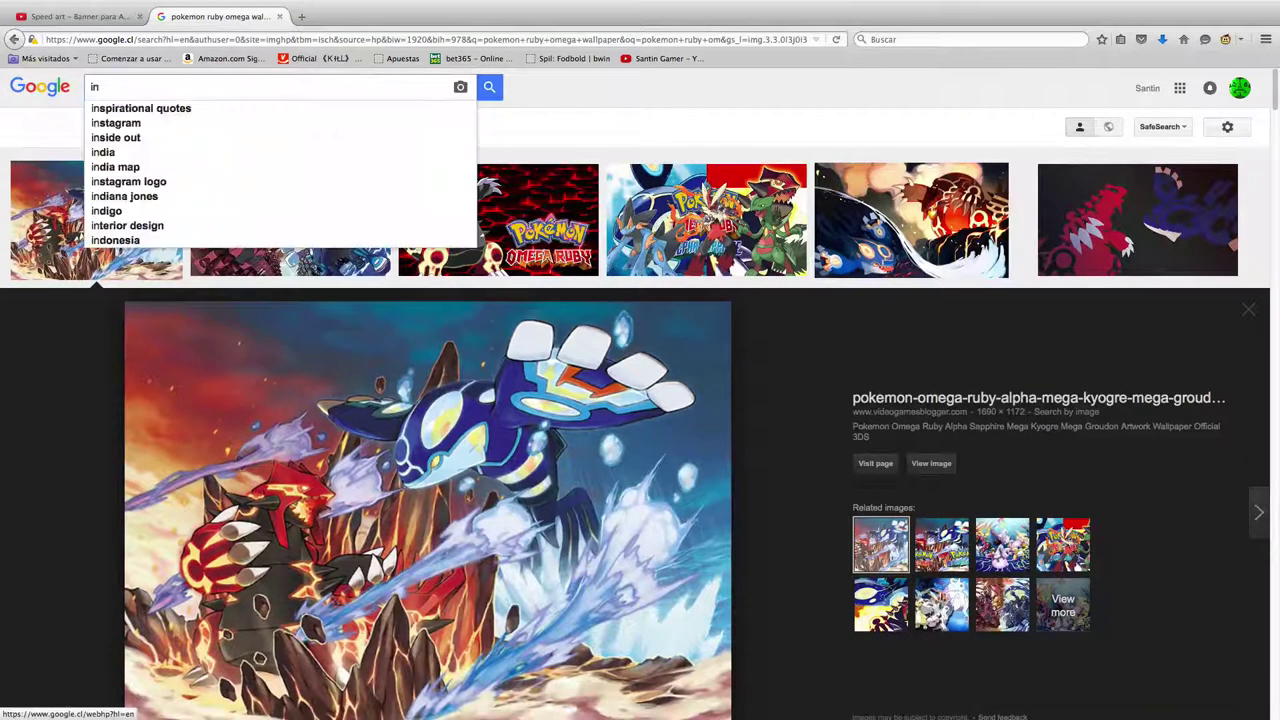
type("famous 2 wallpaper")
key("Return")
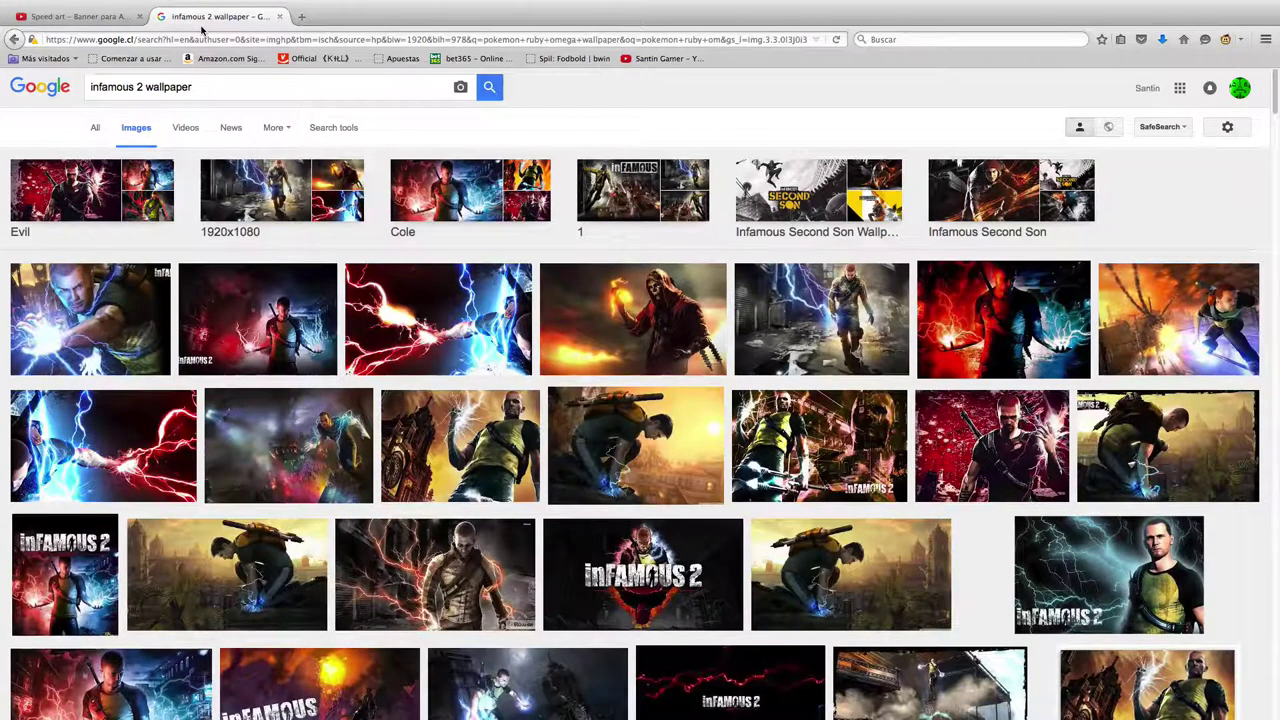
left_click(770, 345)
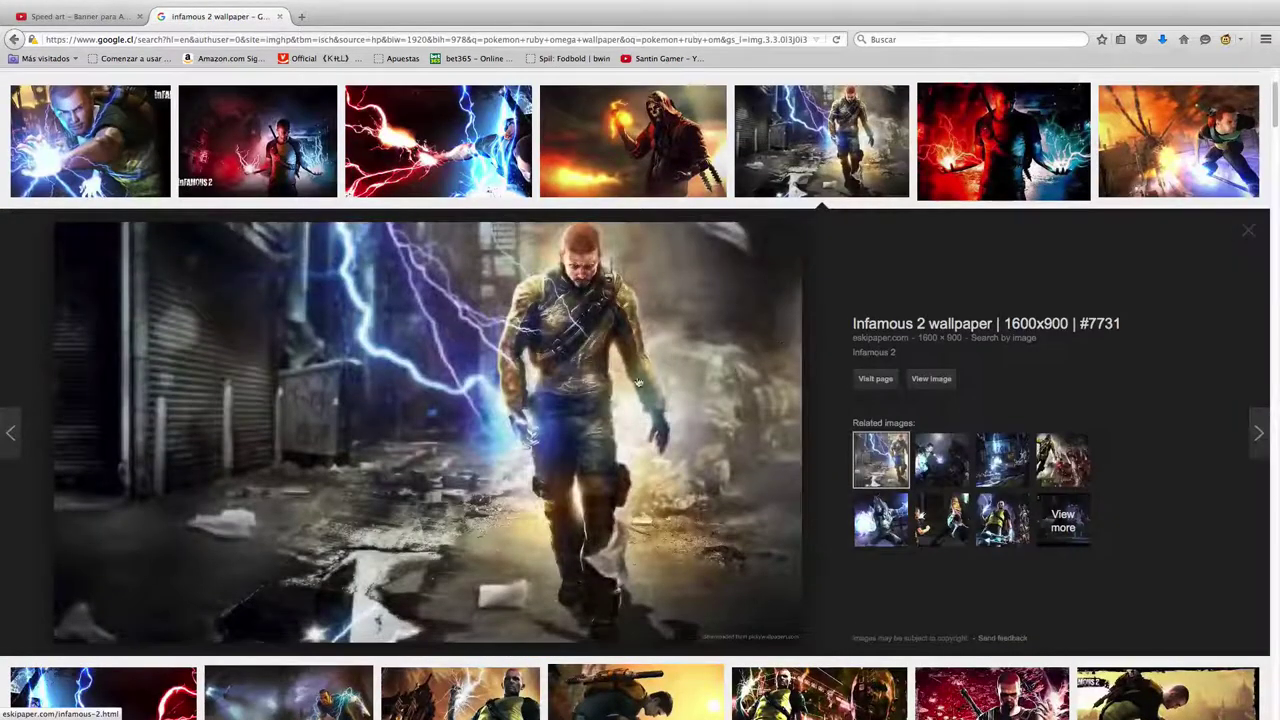
Search Google Images for "watch dogs wallpaper" and save the first wallpaper, with the armed man in a wrecked street
scroll(272, 91, "up", 3)
left_click_drag(272, 91, 88, 95)
key("BackSpace")
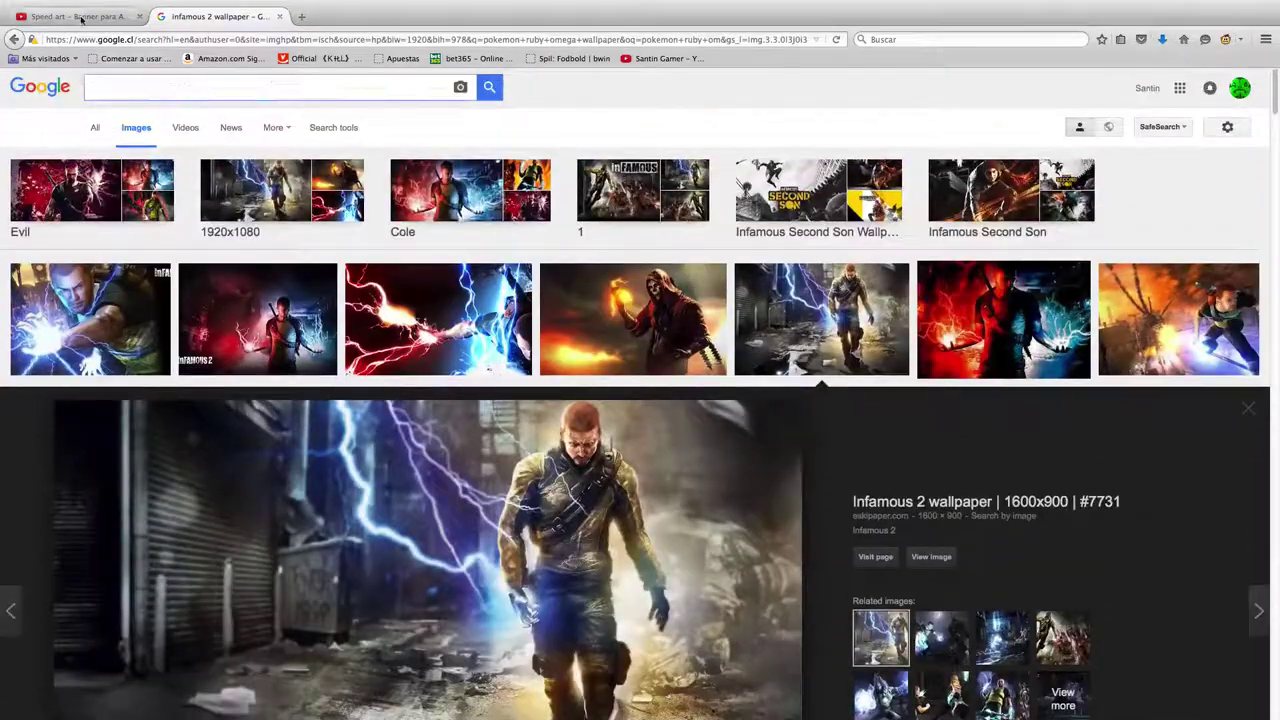
left_click(80, 17)
left_click(220, 17)
left_click(303, 87)
type("watch dogs wallpaper")
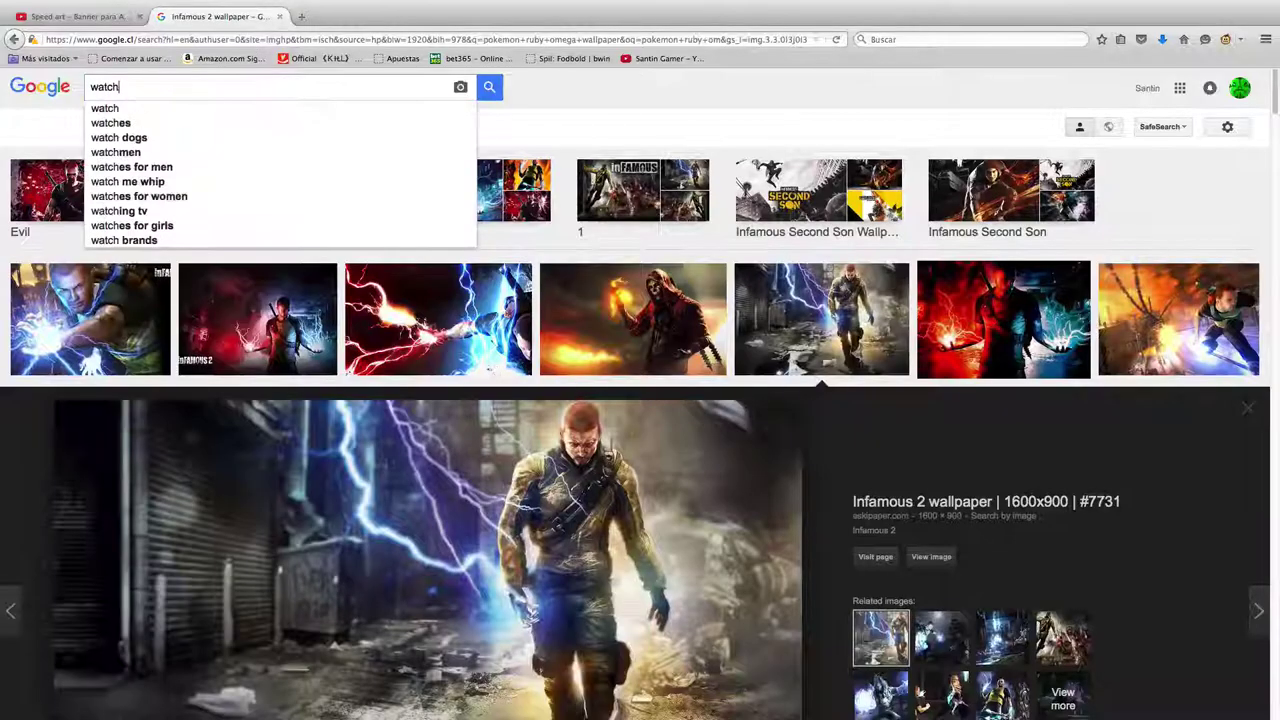
key("Return")
left_click(139, 321)
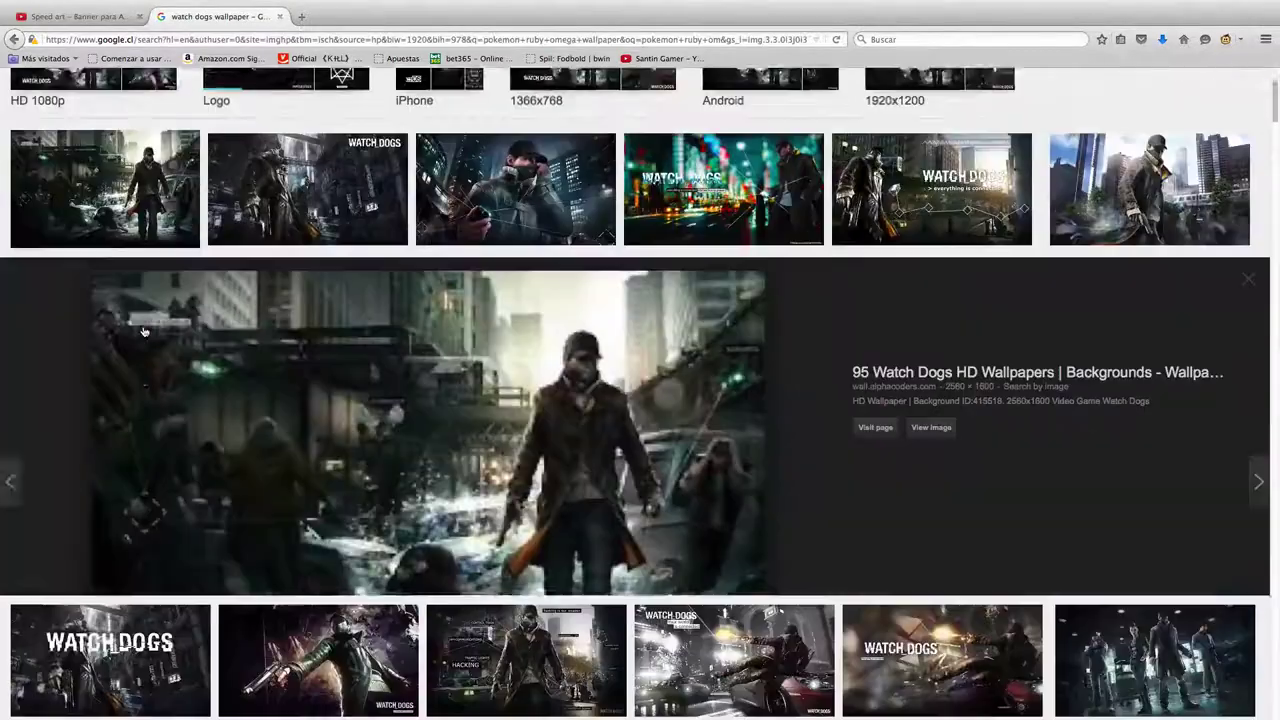
scroll(139, 321, "up", 1)
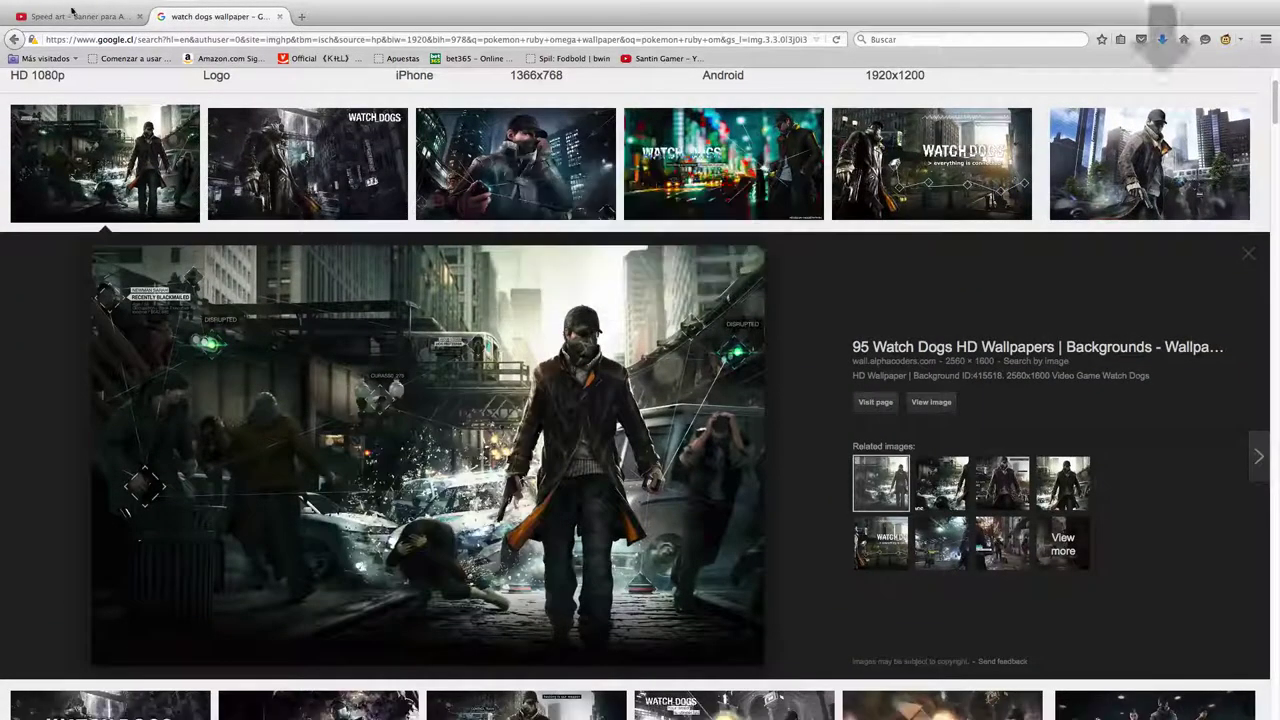
Check the comment for the last requested game, search Google Images for "minecraft wallpaper" and browse the results
key("ctrl+Tab")
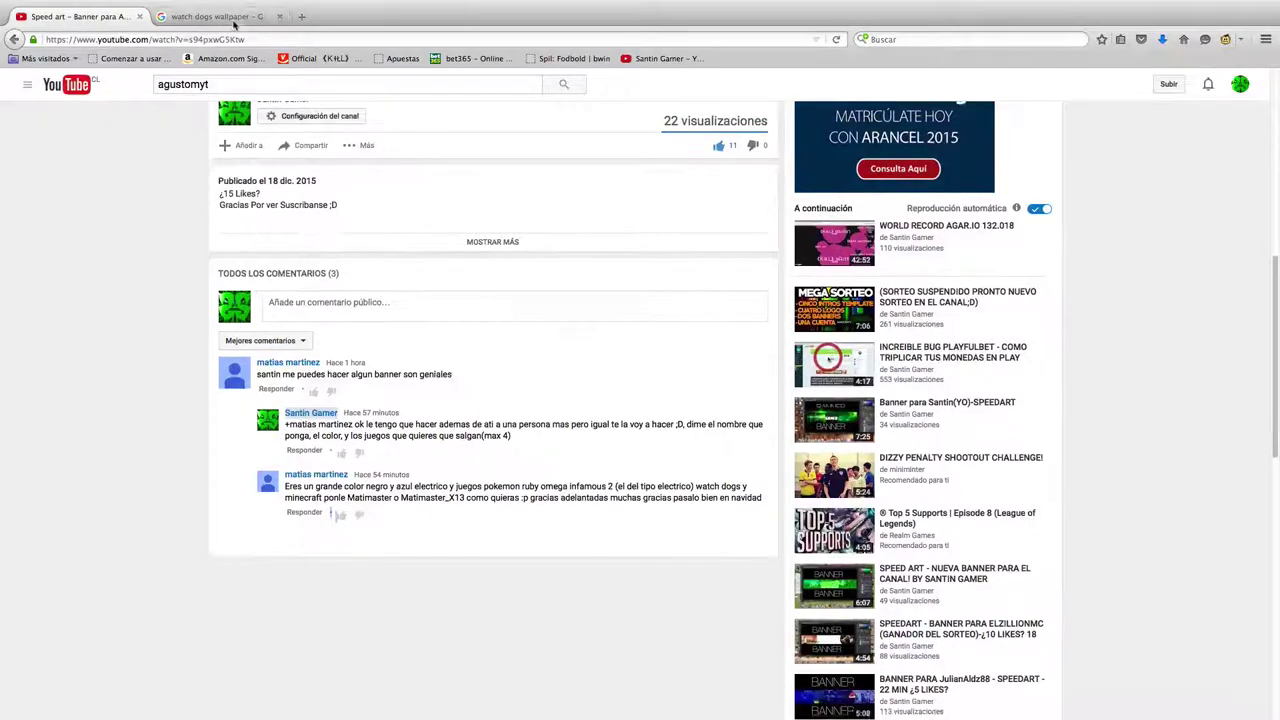
left_click(225, 17)
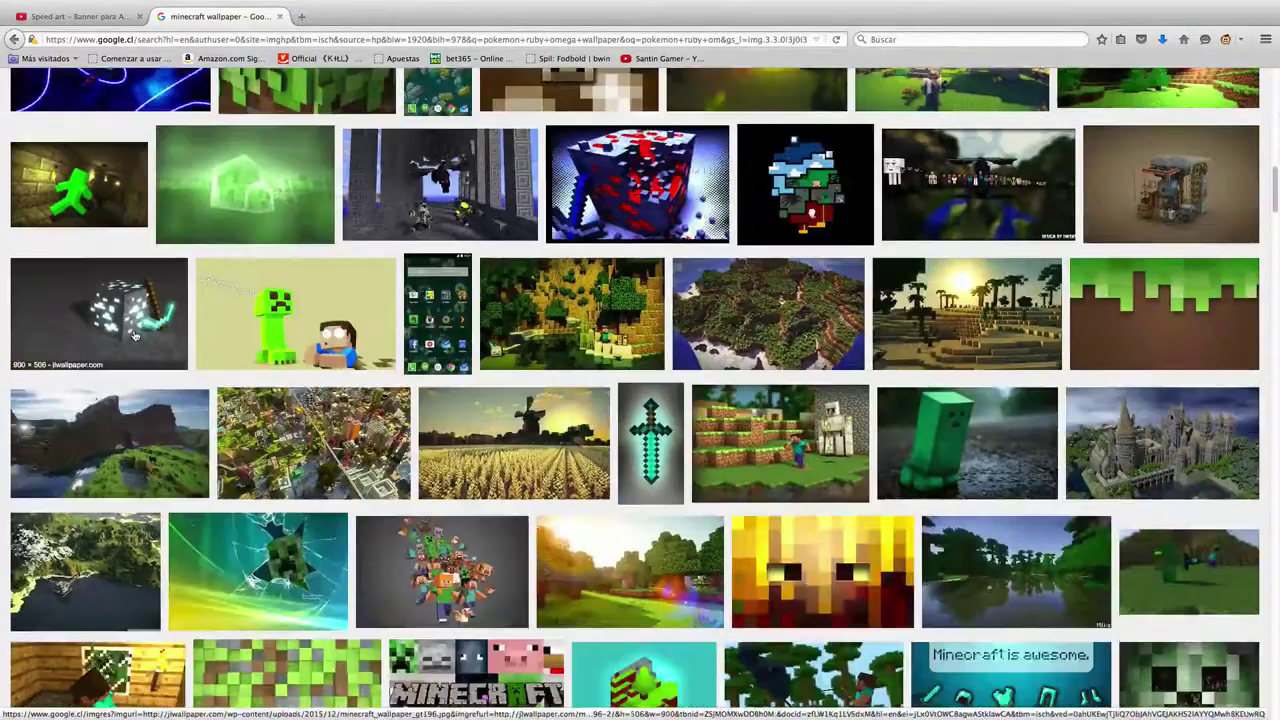
scroll(123, 335, "down", 3)
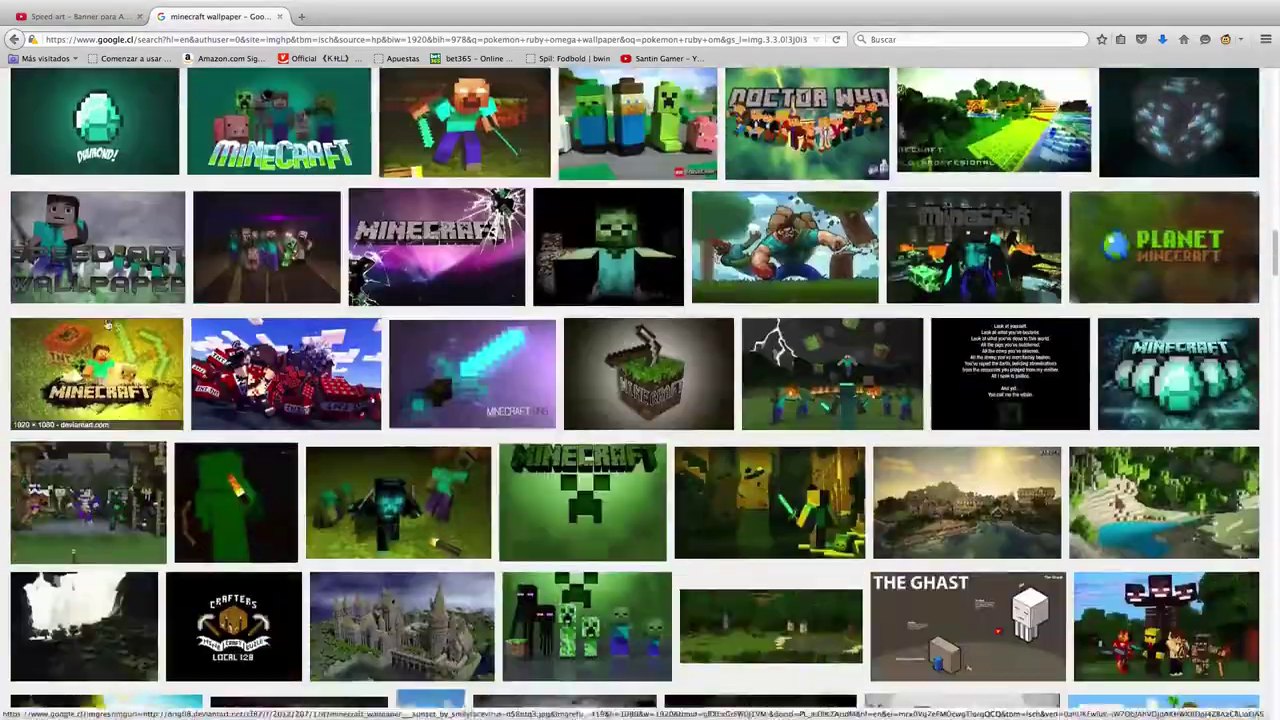
scroll(76, 326, "down", 20)
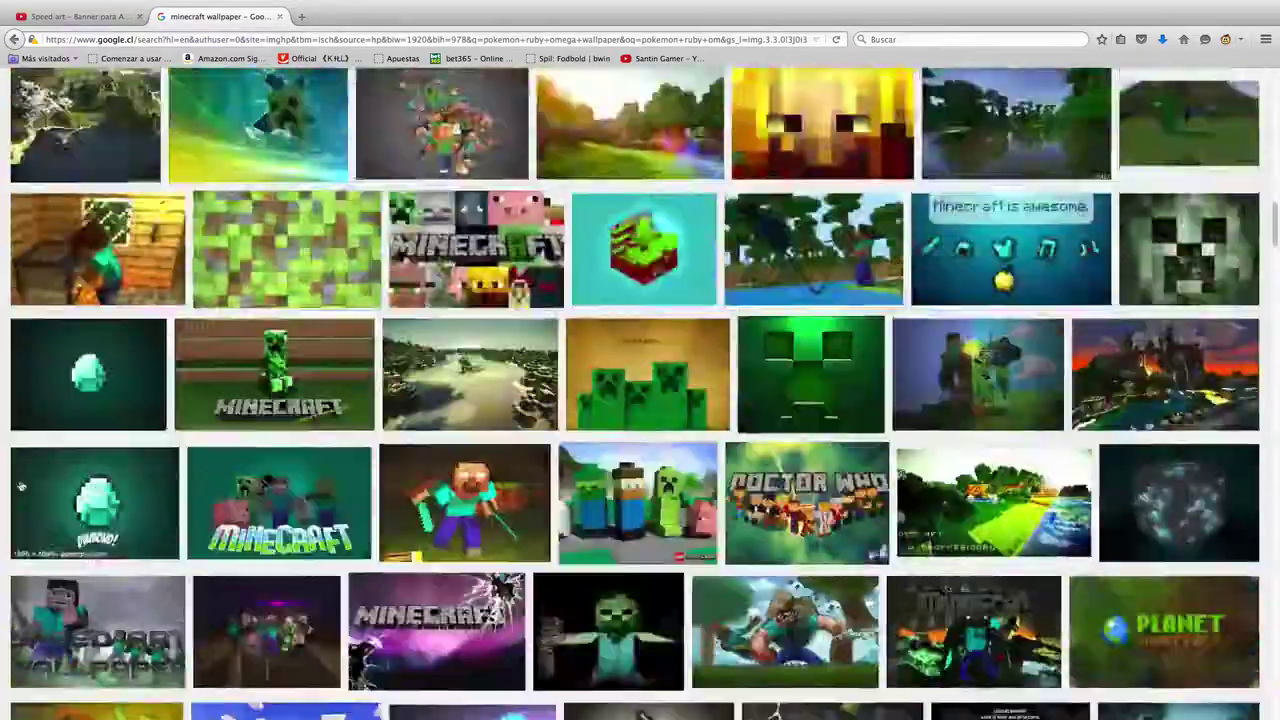
scroll(166, 517, "up", 20)
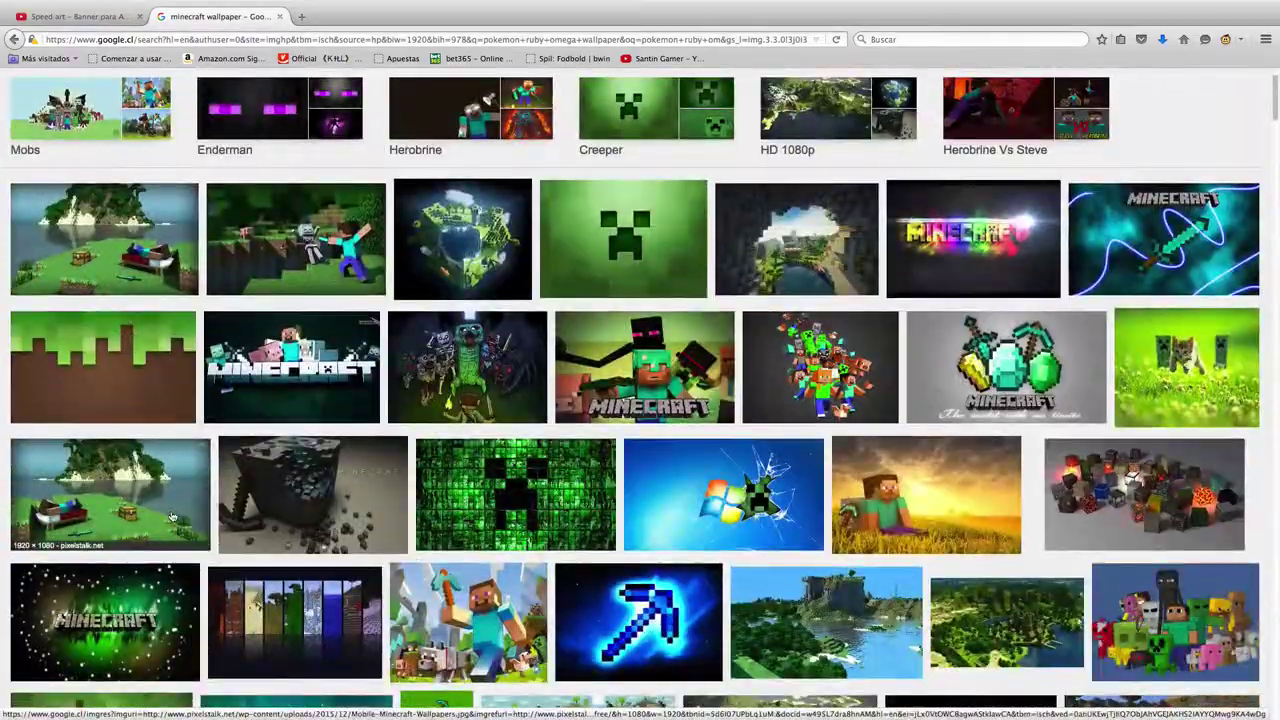
Preview the Minecraft wallpaper with the bed and chest by the lake and examine its full-resolution notice
left_click(947, 527)
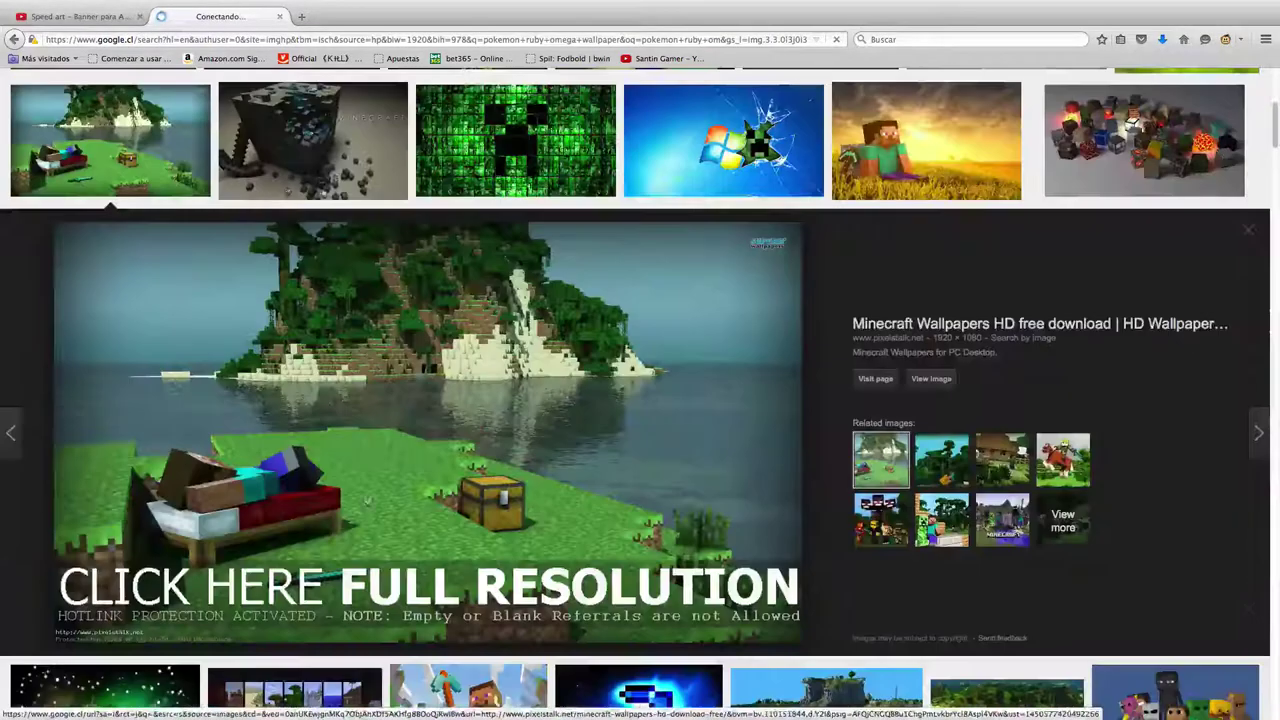
left_click(837, 40)
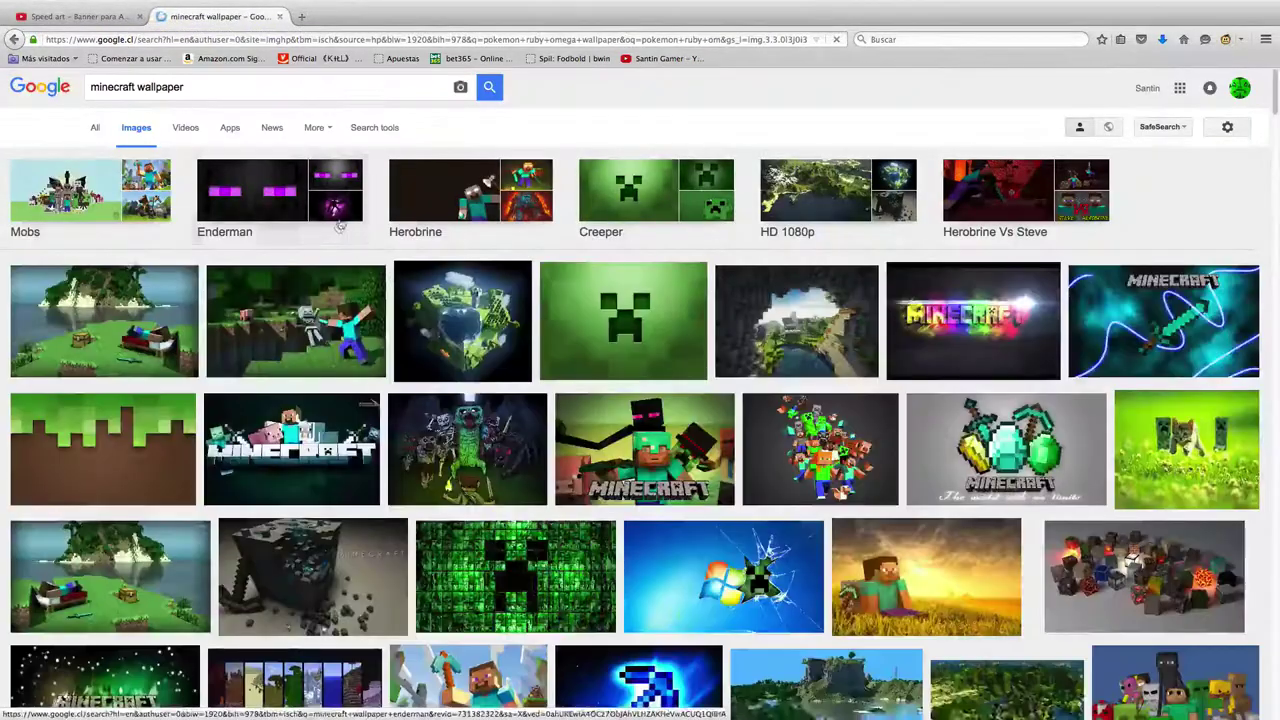
scroll(405, 315, "down", 5)
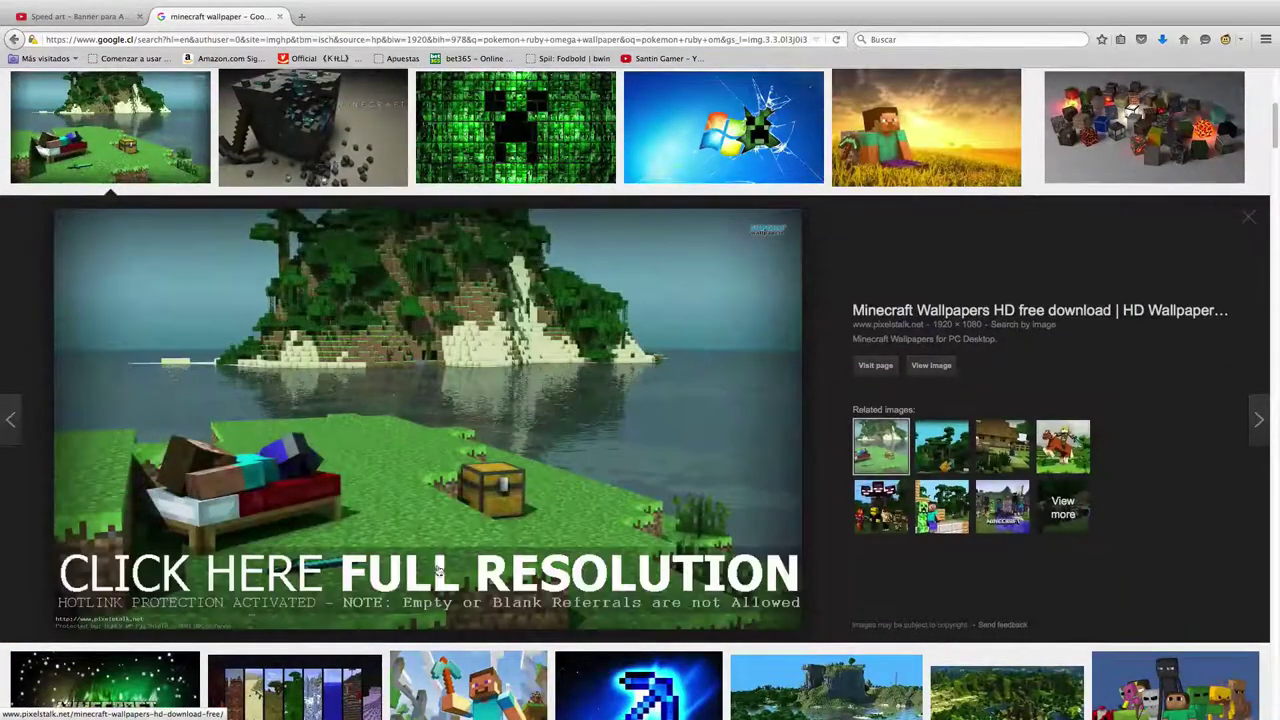
scroll(440, 568, "up", 3)
scroll(412, 594, "down", 3)
left_click_drag(408, 597, 249, 597)
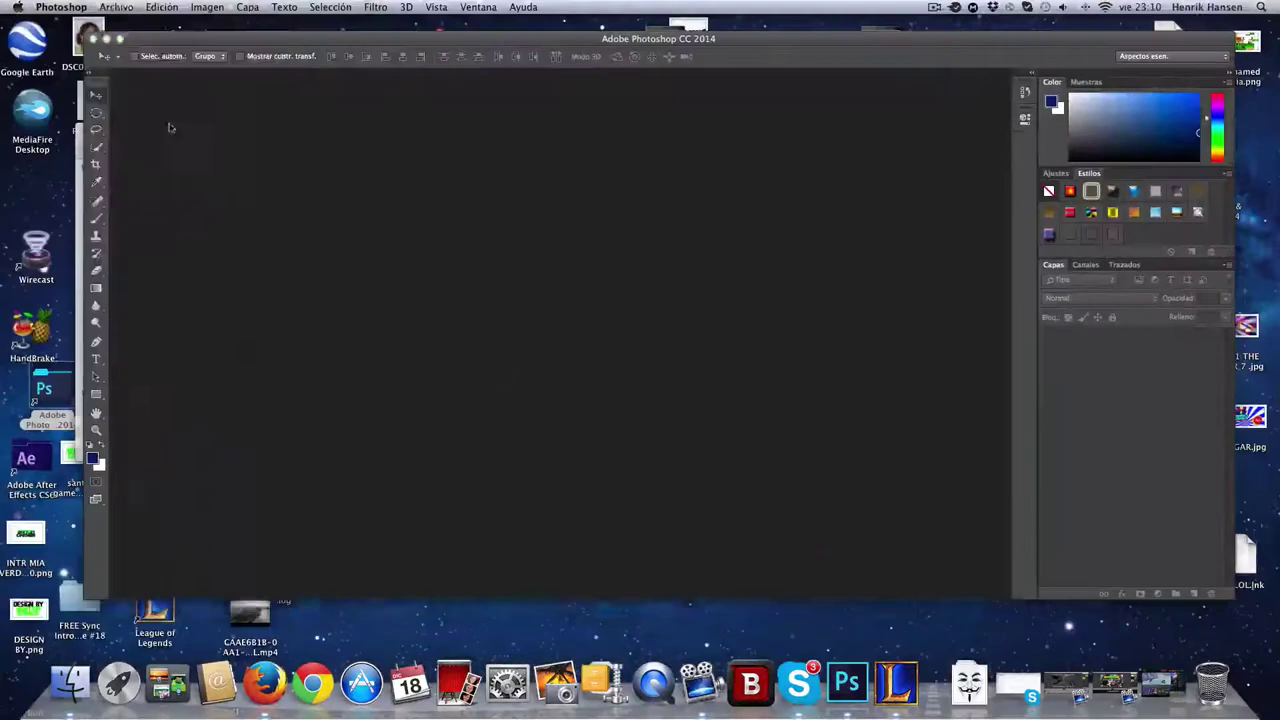
Switch to Photoshop and create a new blank document with a white background
left_click(116, 7)
left_click(330, 233)
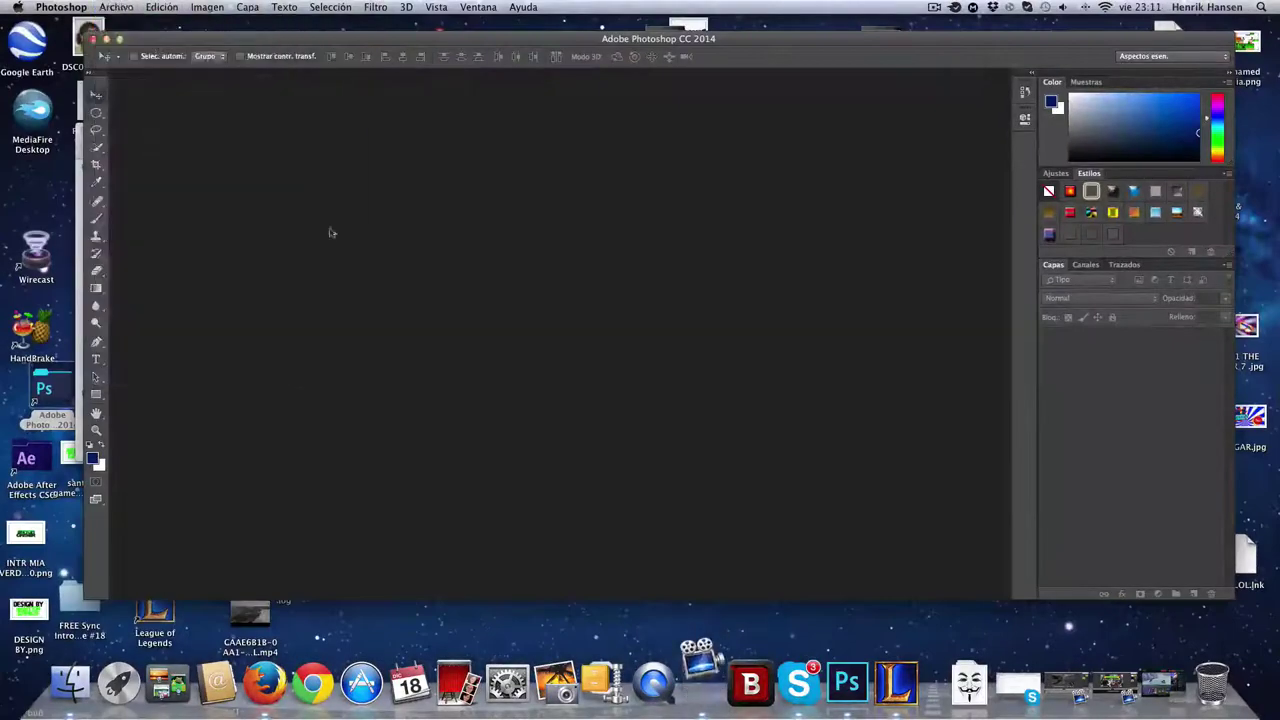
key("super+n")
left_click(700, 215)
Search all files in Finder for "plantilla" and open the matching file
key("ctrl+Up")
left_click(132, 260)
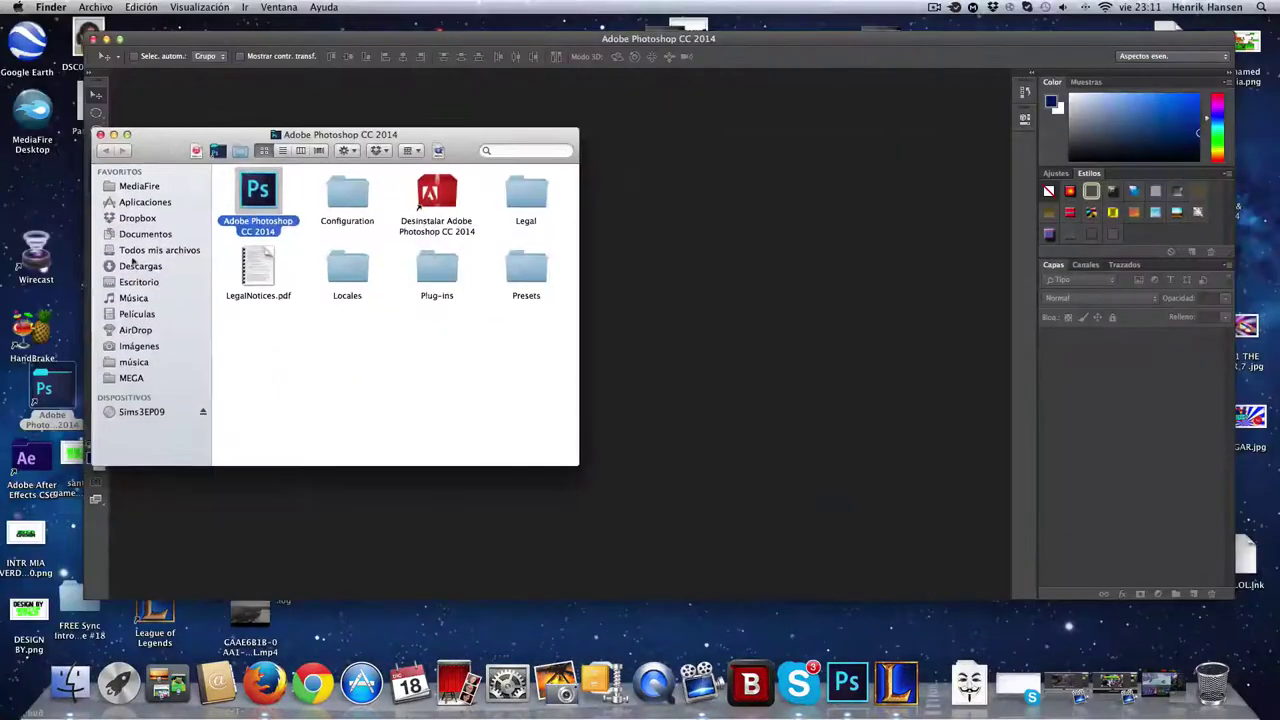
left_click(135, 250)
left_click_drag(443, 159, 497, 228)
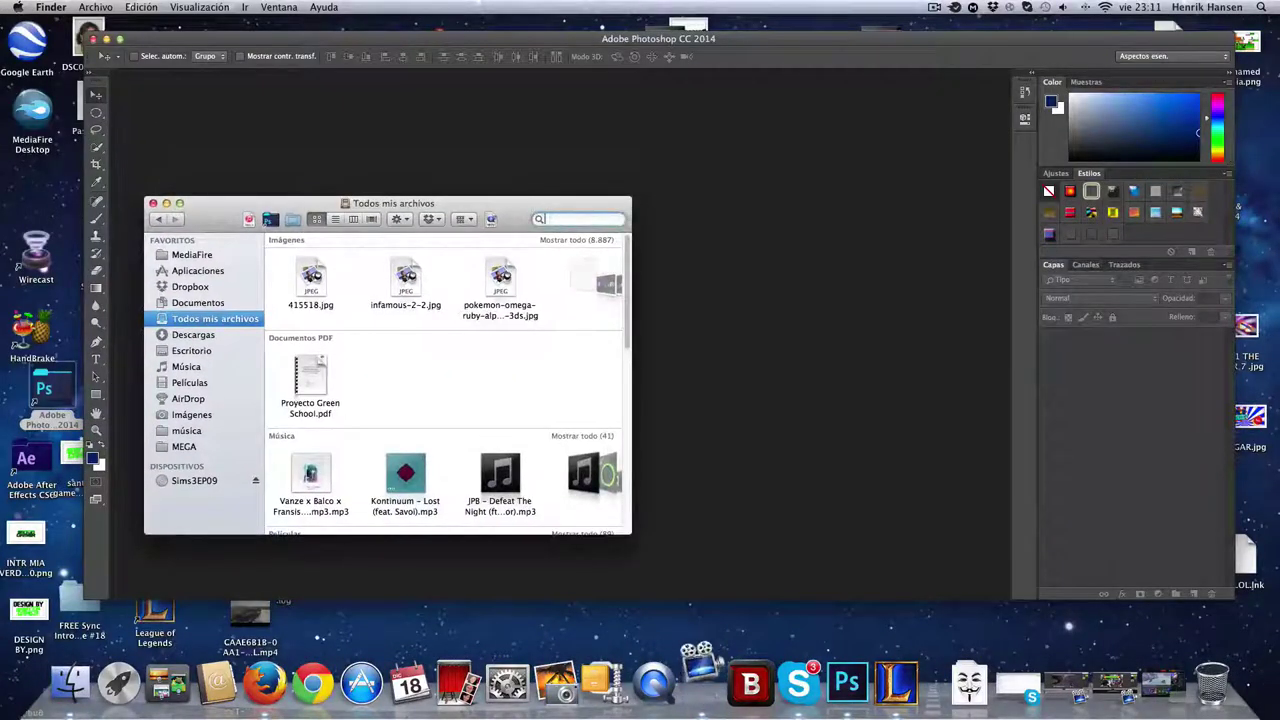
type("plantilla")
double_click(311, 303)
left_click(398, 252)
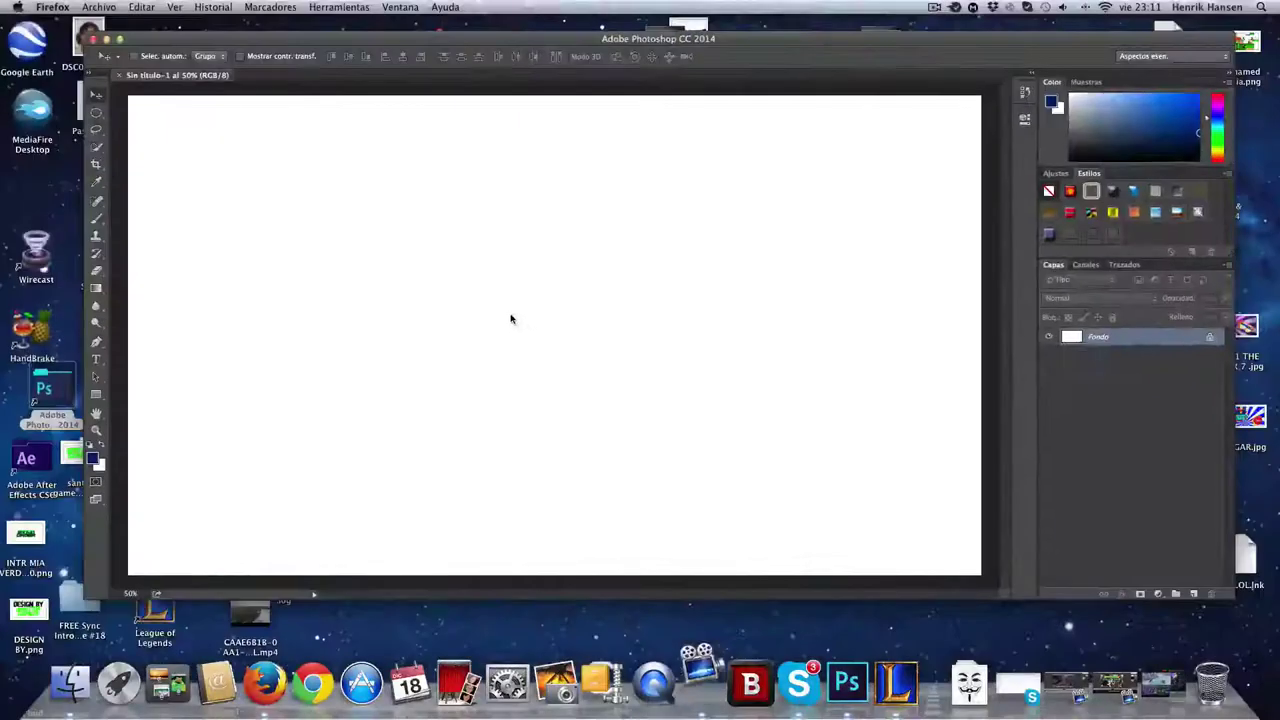
Finish opening the banner template, switch to Firefox and preview the "Minecraft wallpaper free download" picture
left_click(820, 387)
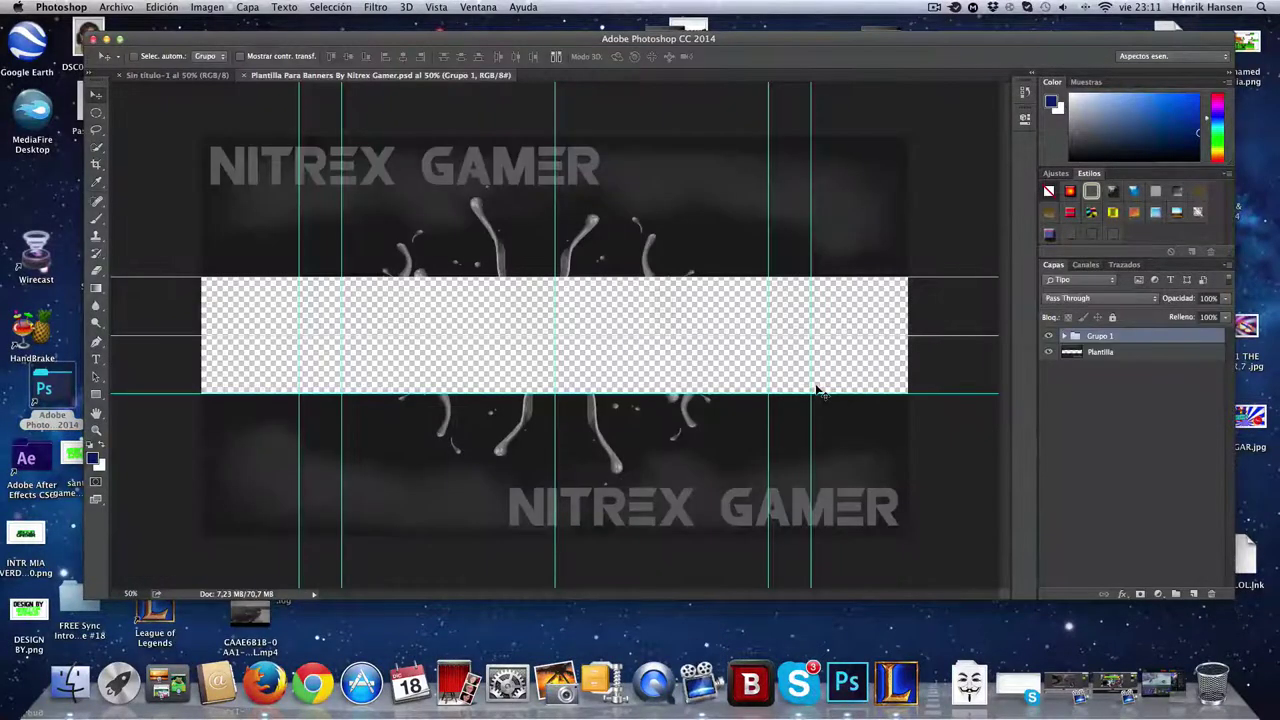
key("ctrl+Up")
left_click(822, 50)
scroll(590, 474, "down", 4)
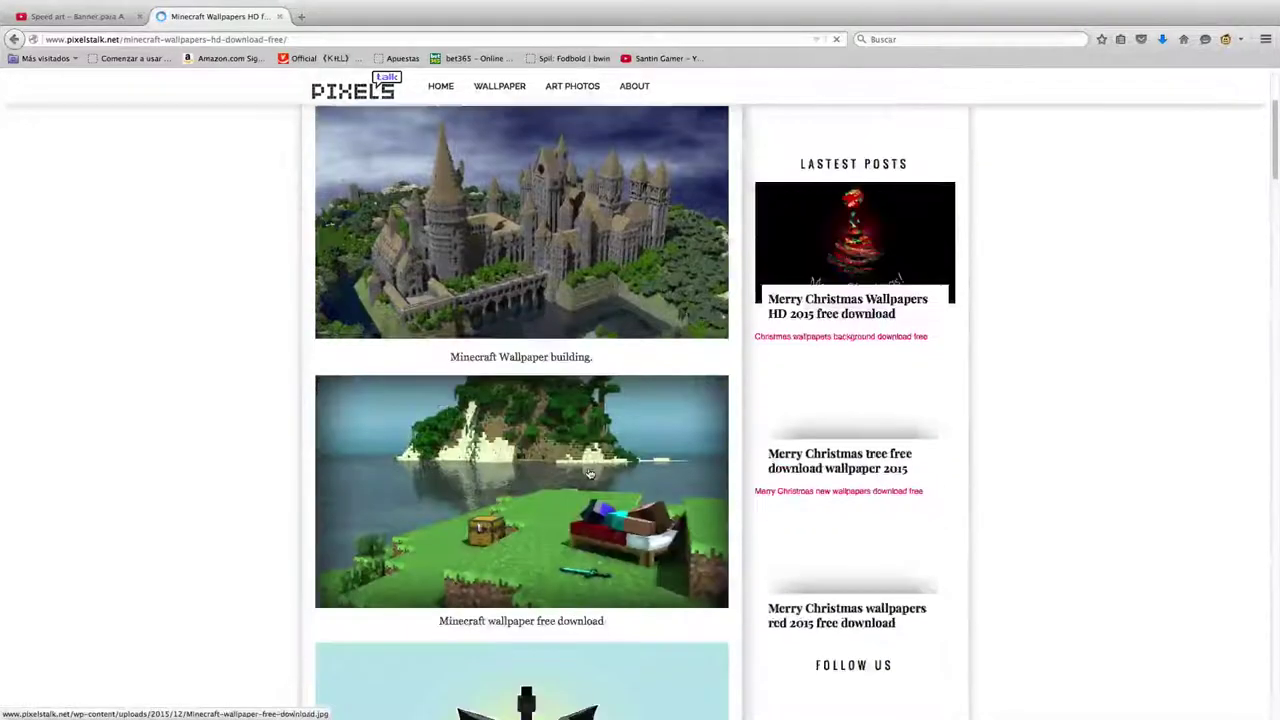
left_click(590, 474)
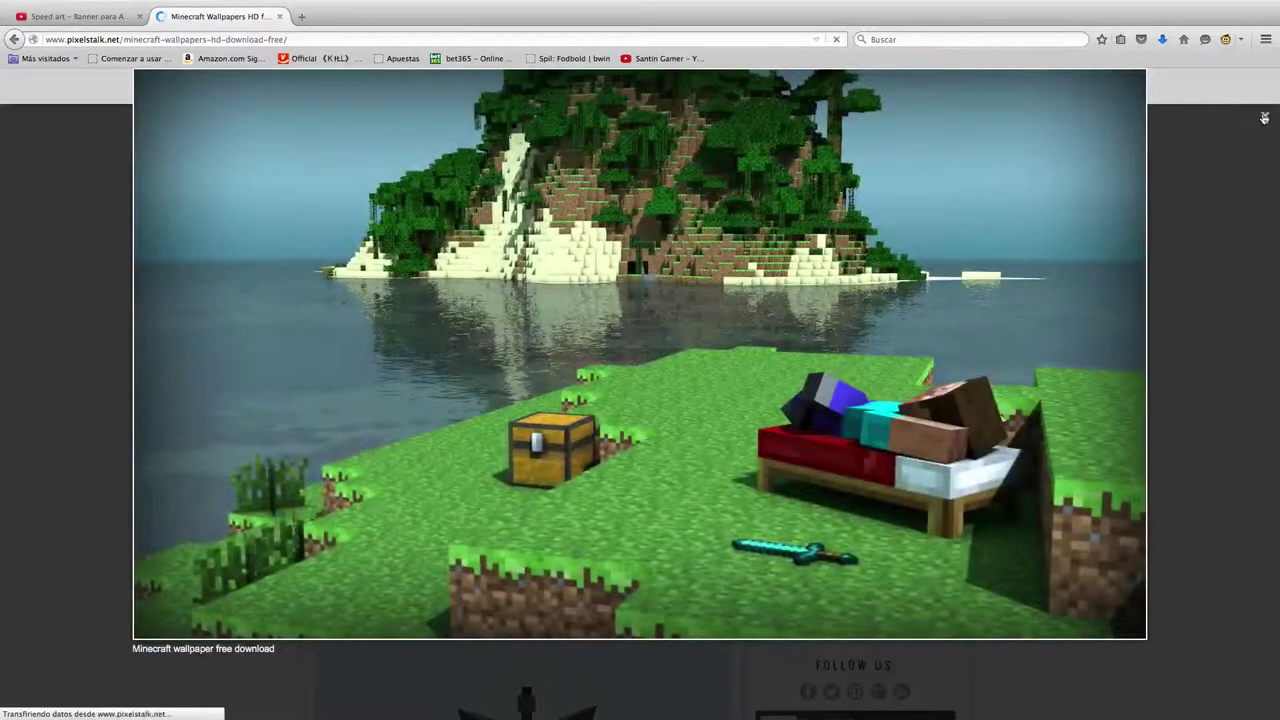
left_click(1264, 118)
Find the mirrored bed-and-chest picture captioned "Mobile Minecraft Wallpapers" and save it to the computer
scroll(500, 420, "down", 10)
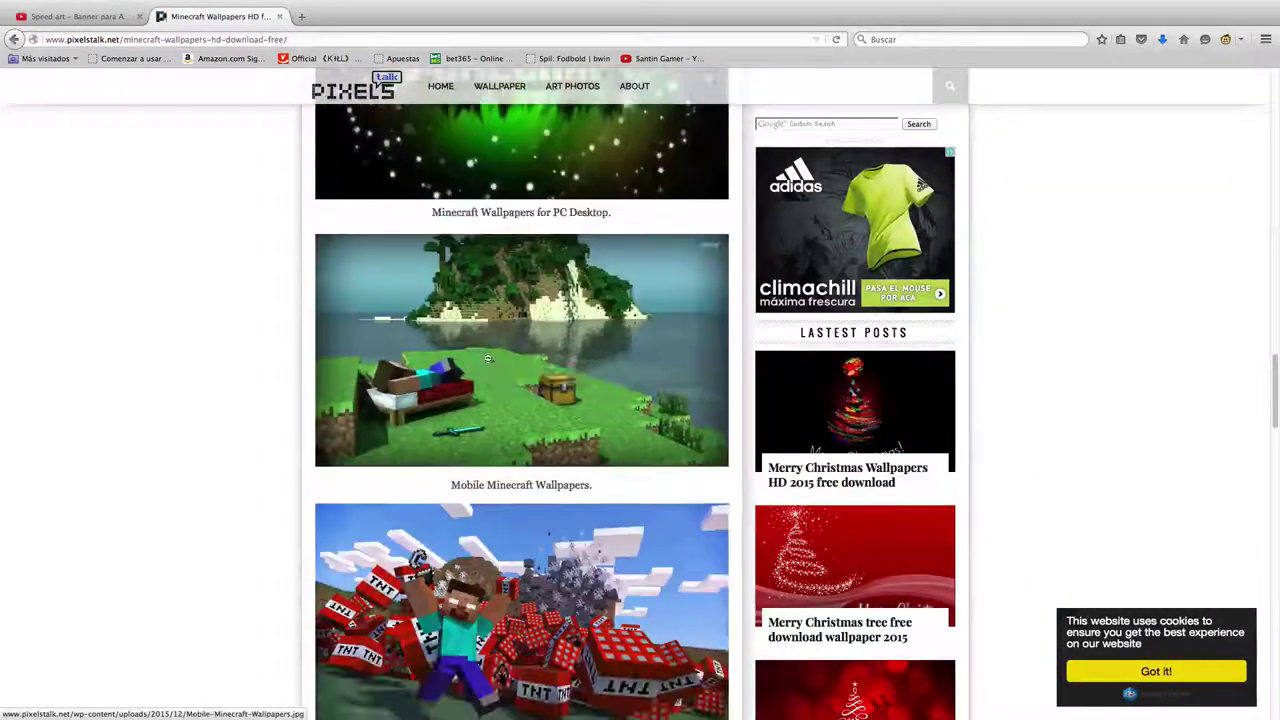
left_click(488, 358)
right_click(577, 364)
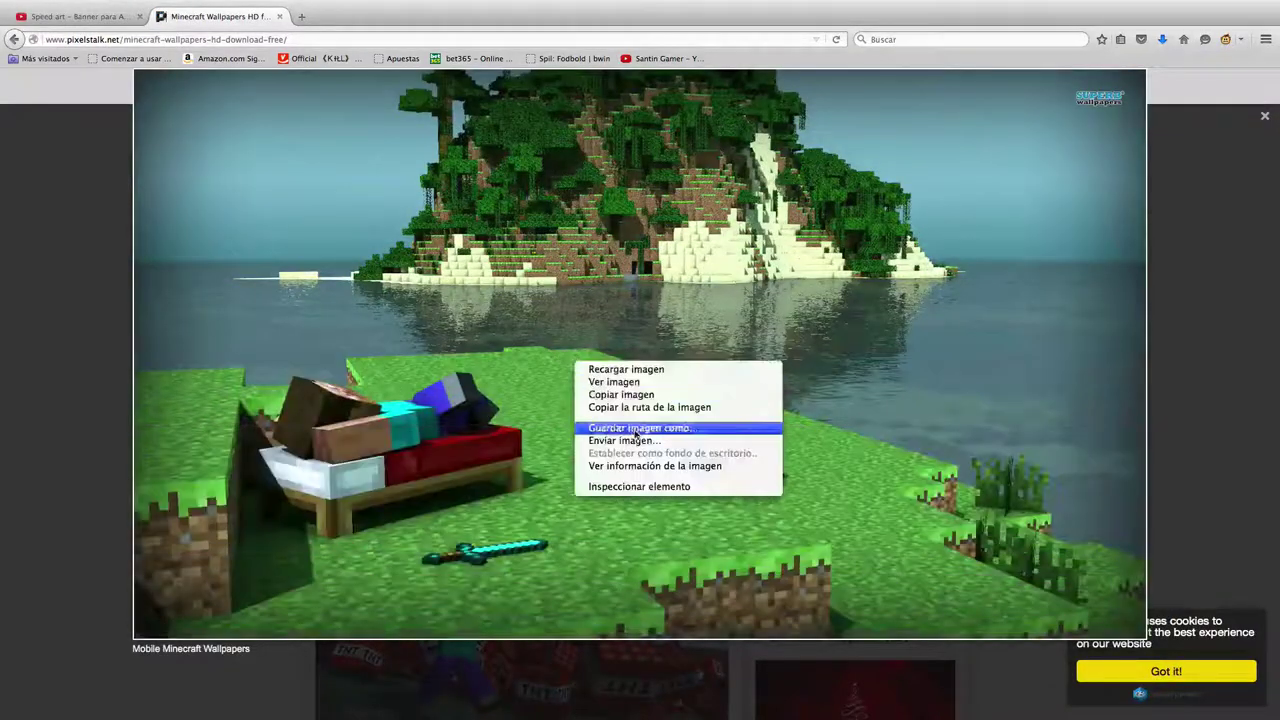
left_click(636, 431)
left_click(730, 265)
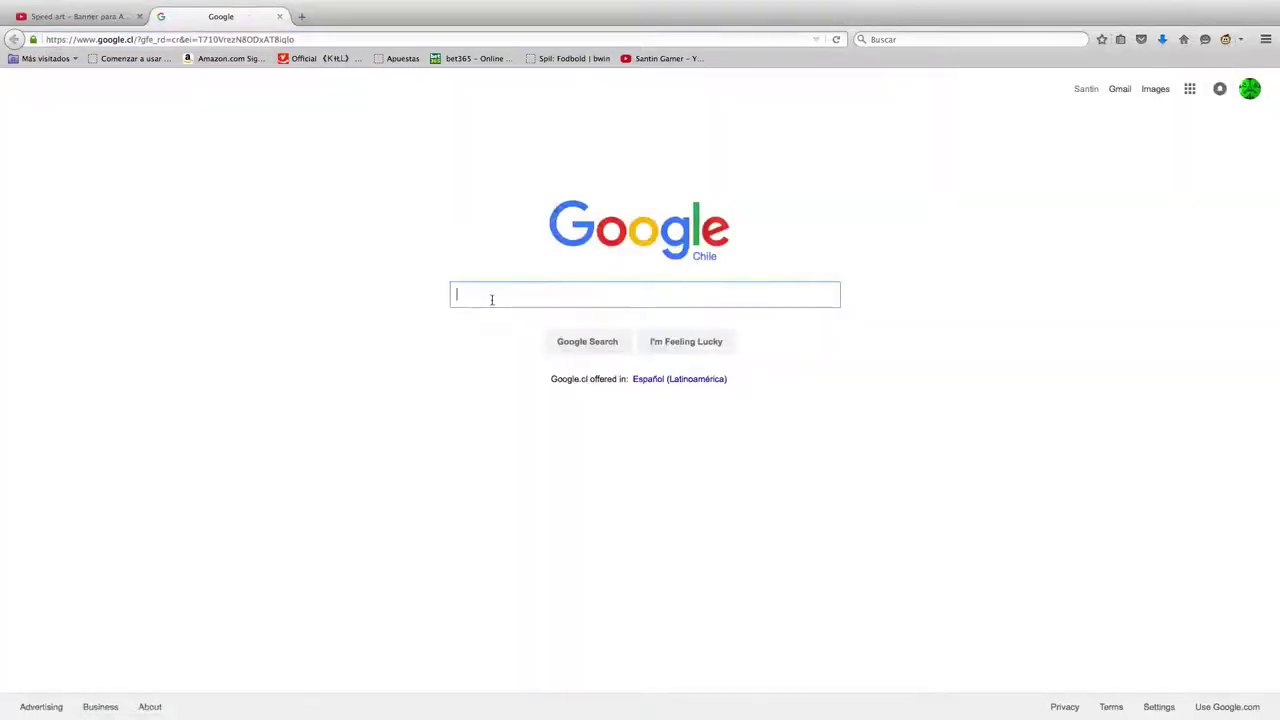
Search Google Images for "rayos" and browse the lightning pictures
type("rayos")
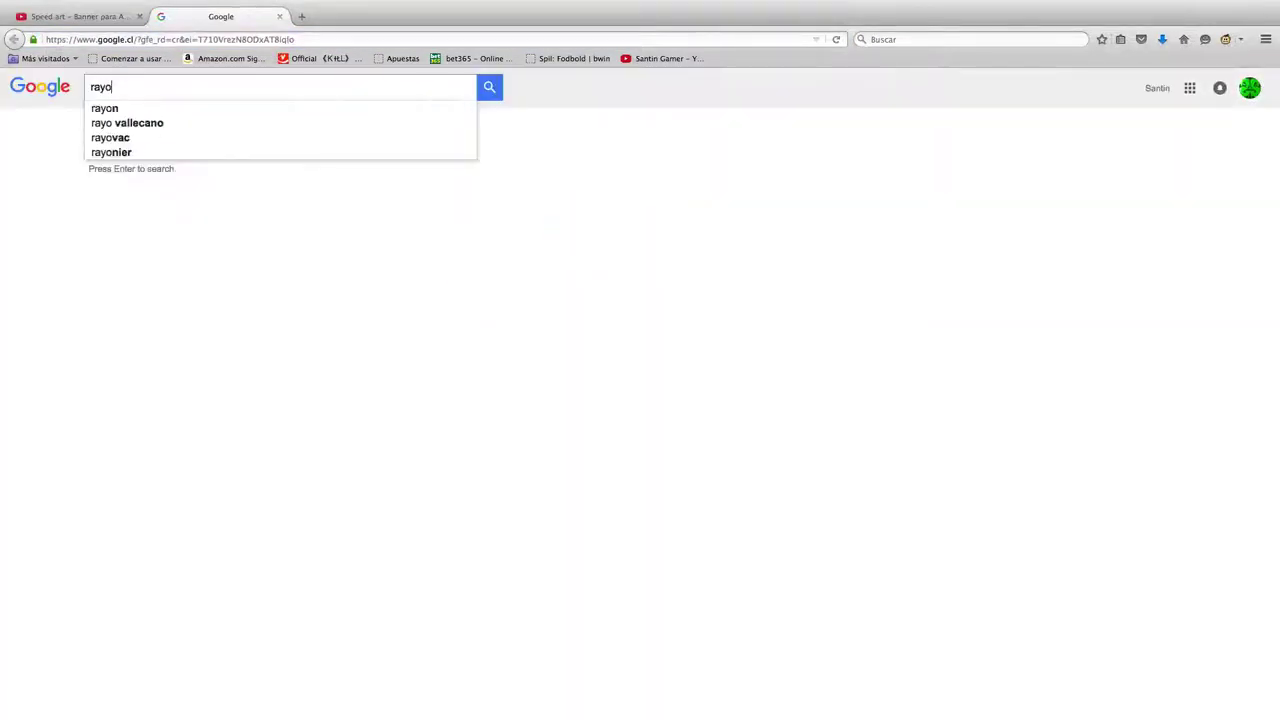
key("Return")
left_click(140, 129)
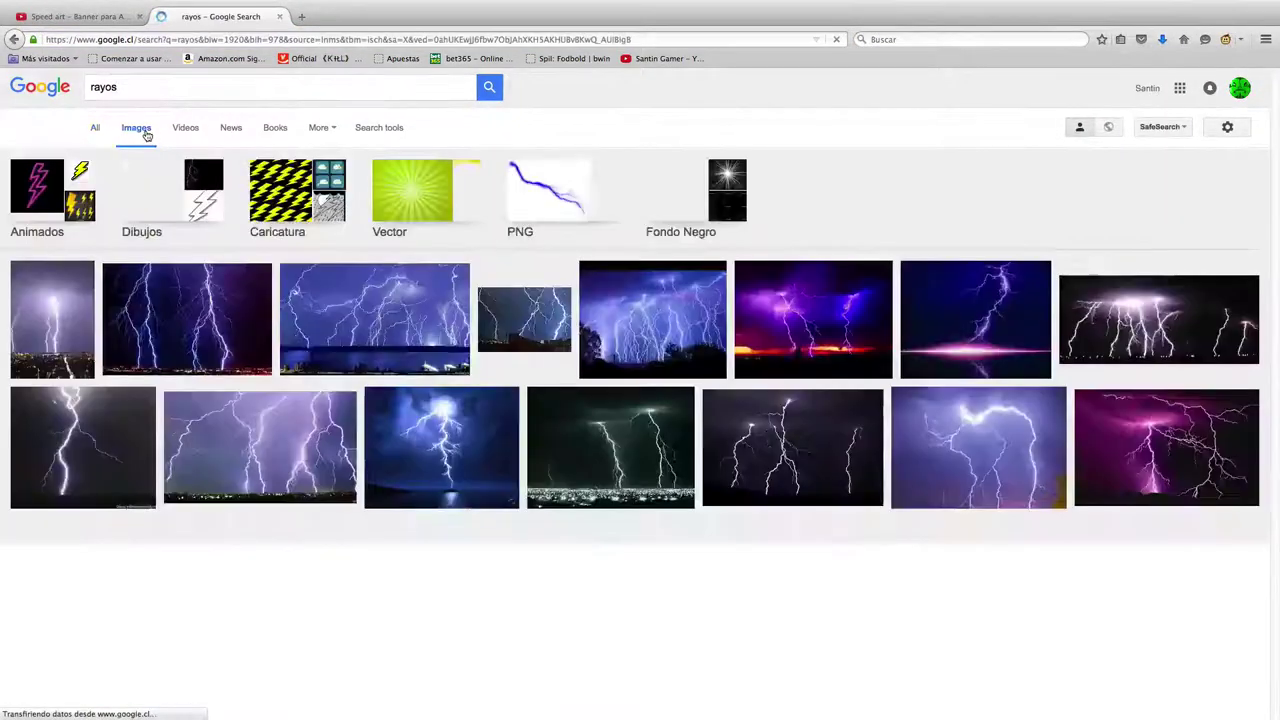
scroll(823, 630, "down", 1)
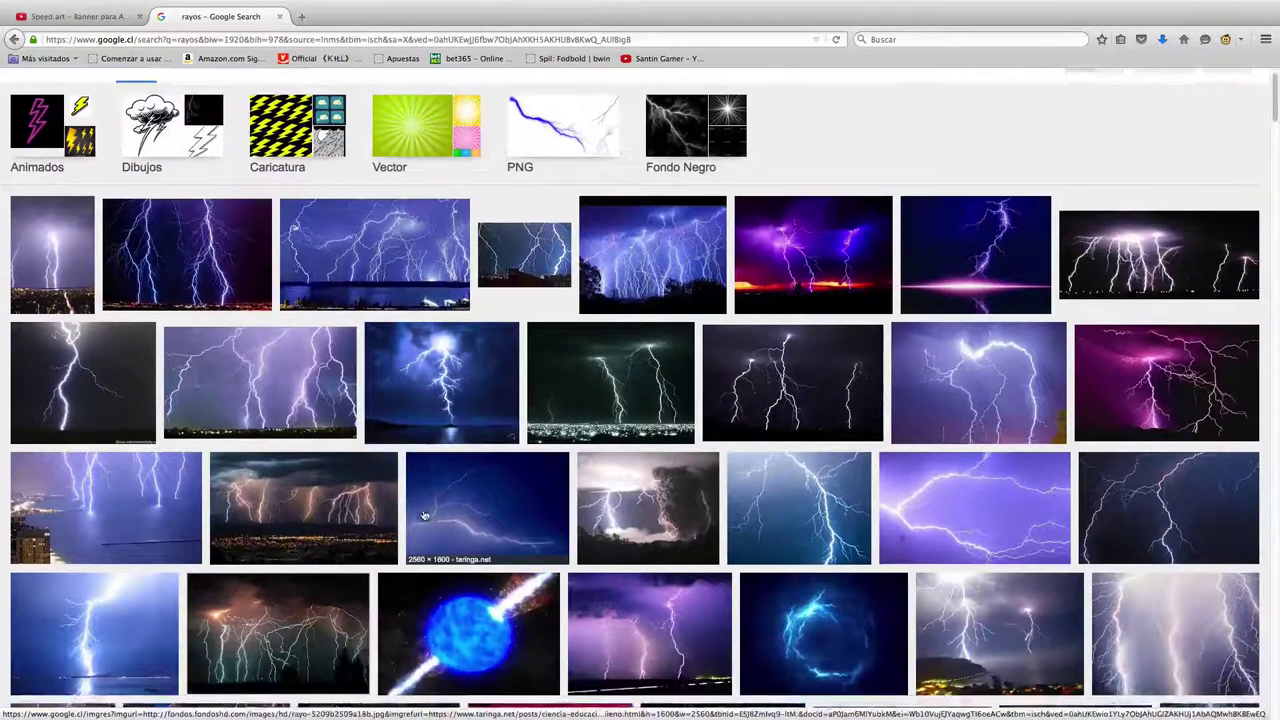
Open the picture of the blue ring of lightning and save it to the computer
left_click(823, 636)
right_click(535, 451)
left_click(601, 596)
left_click(737, 263)
Preview the BBC Mundo lightning picture and refine the image search to "rayos hd"
scroll(420, 300, "up", 5)
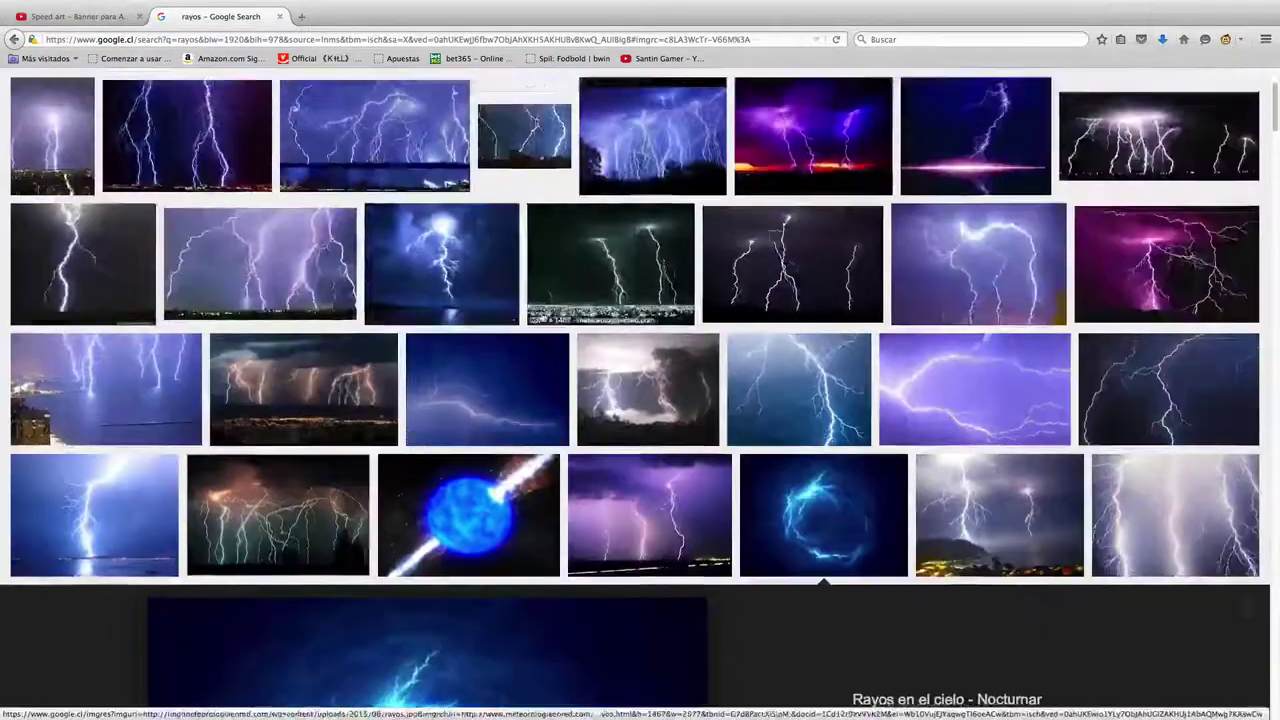
left_click(420, 300)
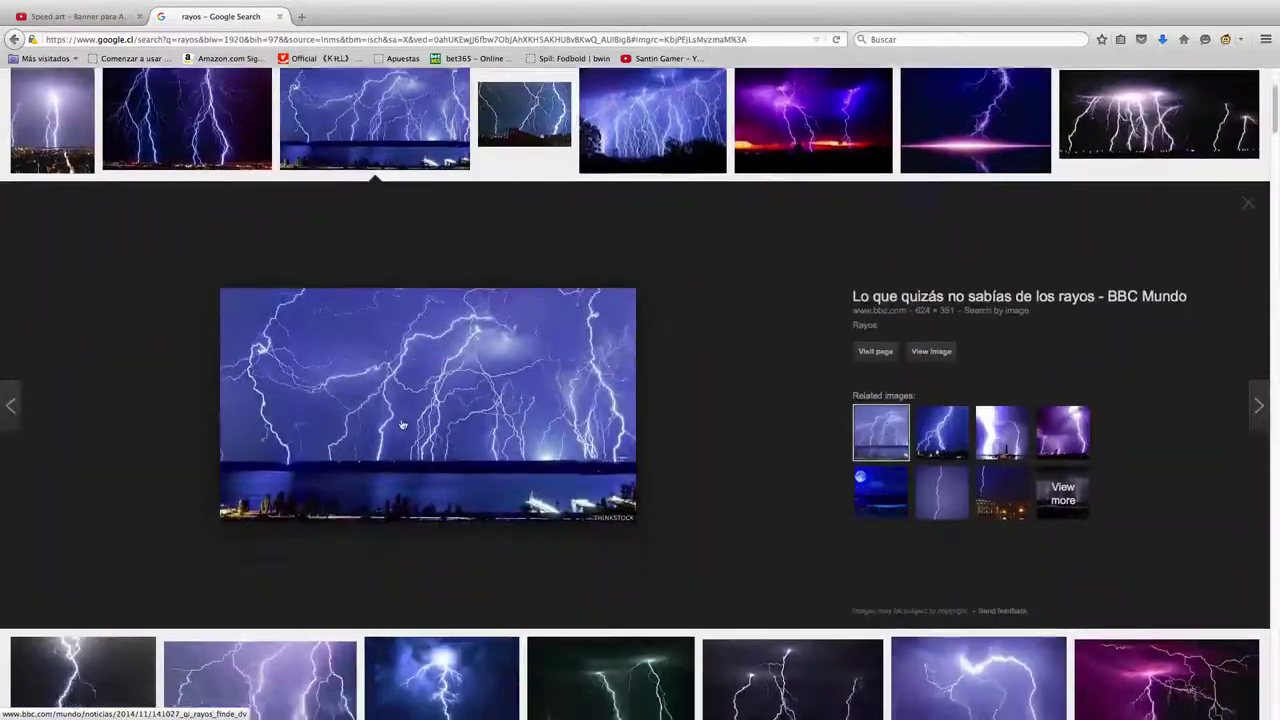
scroll(343, 120, "up", 3)
left_click(343, 87)
type("hd")
key("Return")
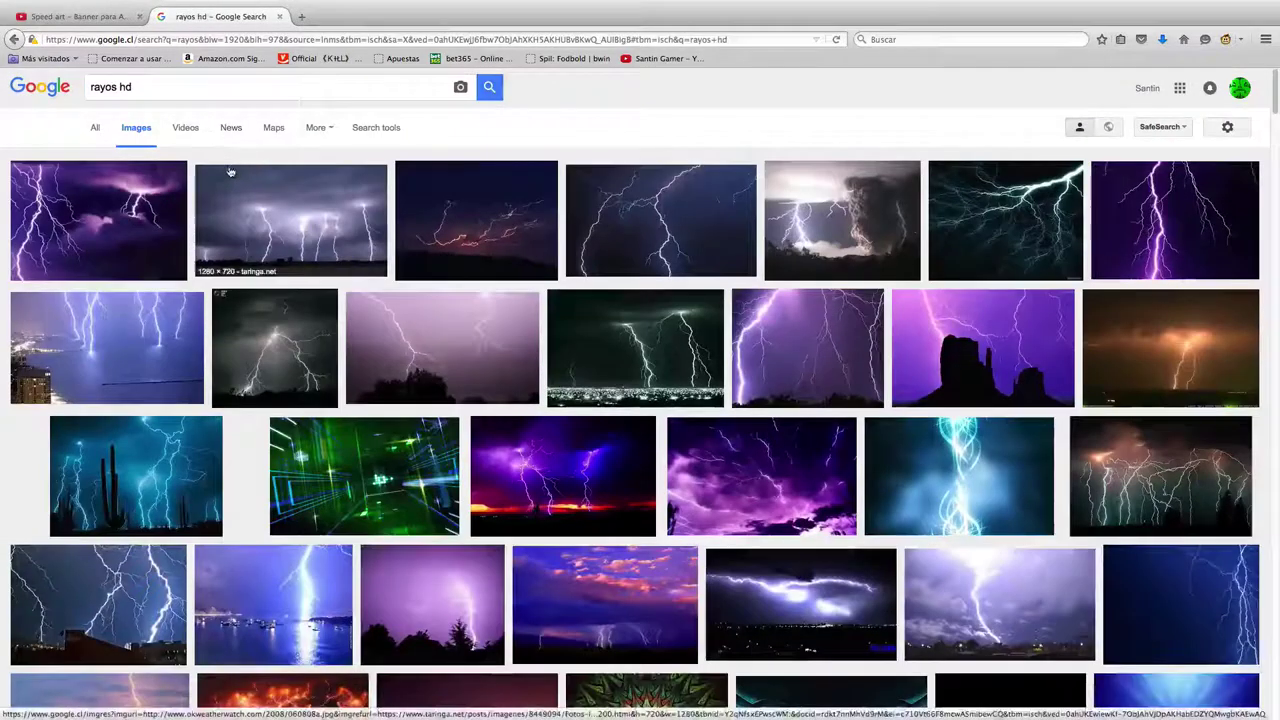
Open the todofondos.com picture of the lightning bolt on a dark blue sky and save it
scroll(900, 450, "down", 2)
left_click(1181, 528)
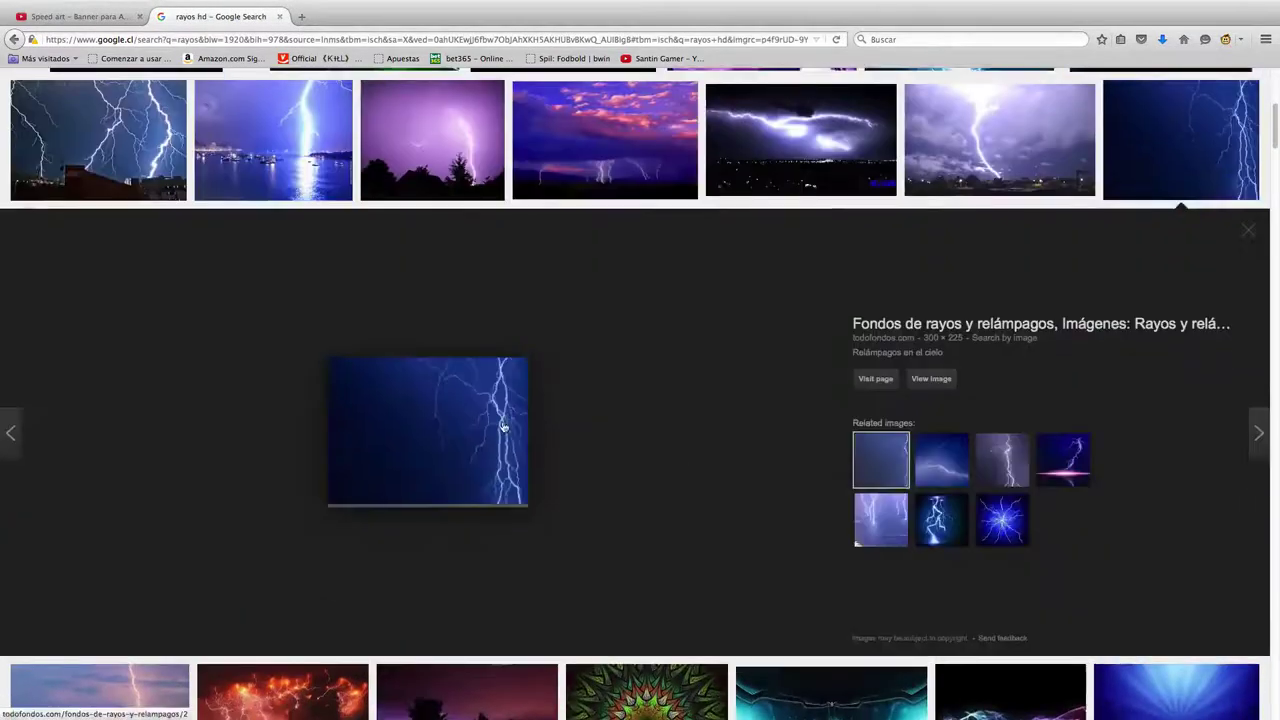
right_click(493, 425)
left_click(545, 567)
left_click(735, 268)
Browse more results, return to the "rayos" search and save the BBC Mundo lightning picture in Descargas
scroll(557, 489, "up", 6)
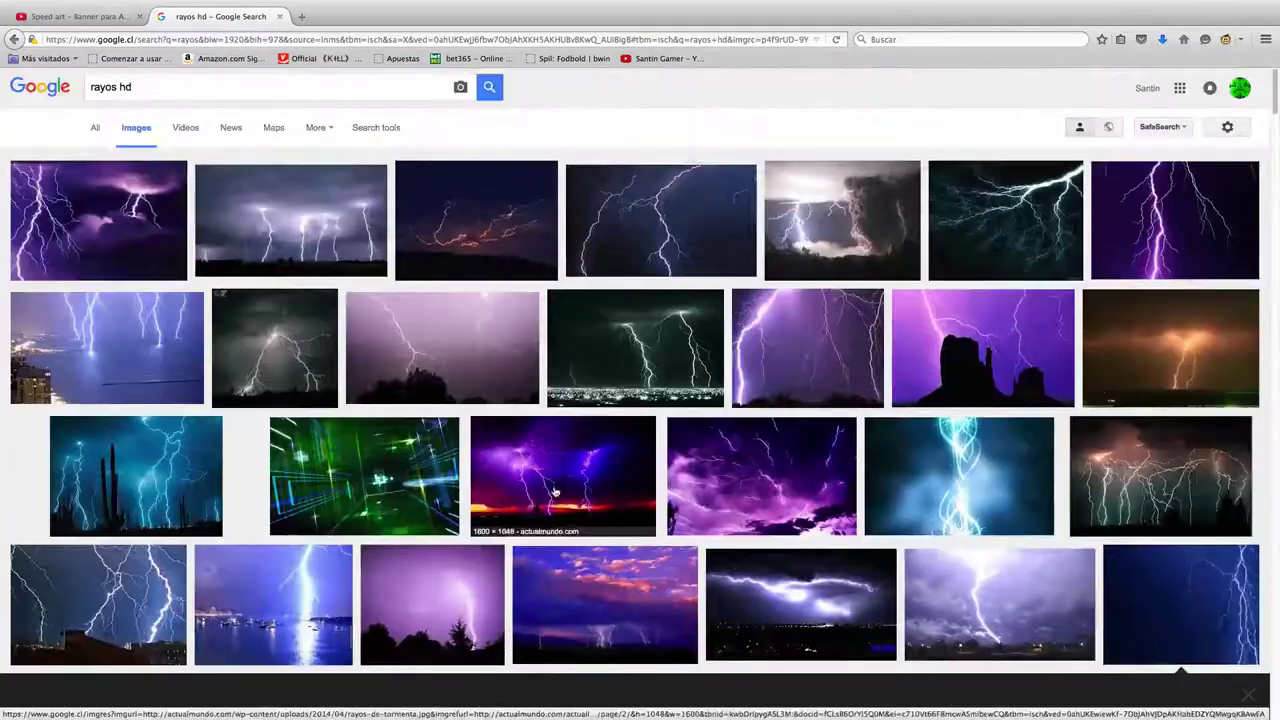
scroll(106, 425, "down", 10)
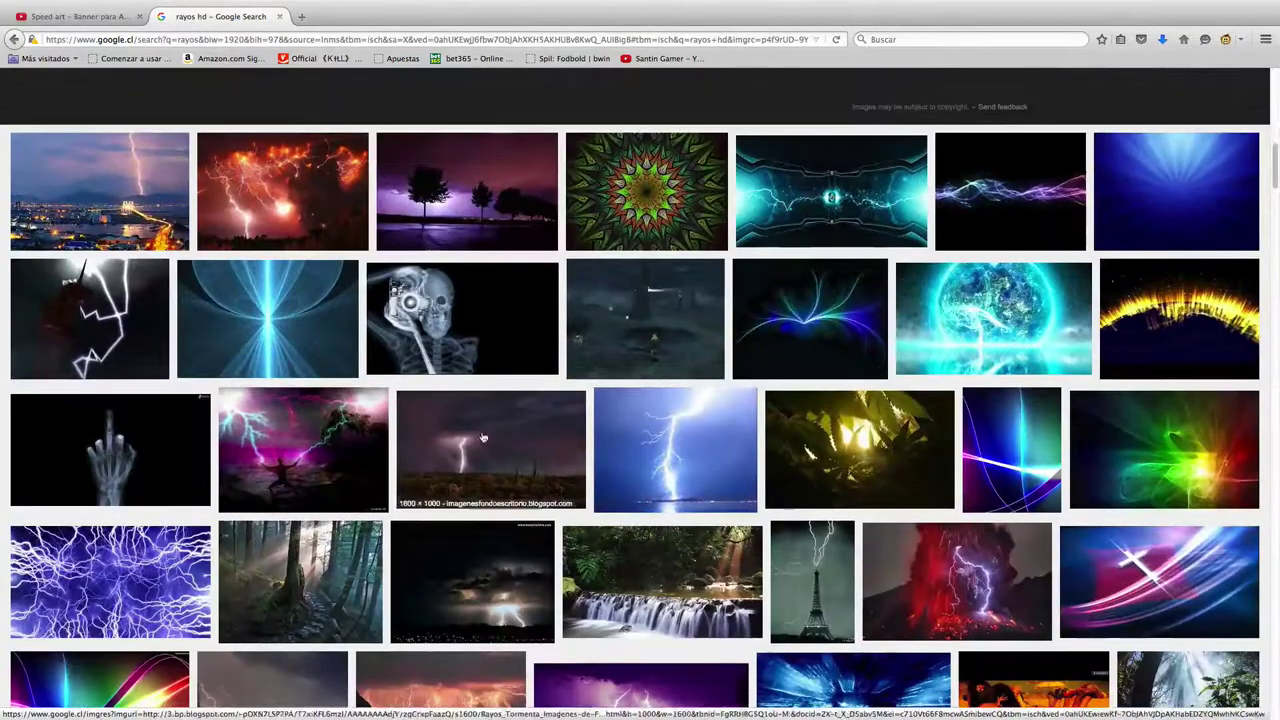
left_click(16, 40)
right_click(271, 425)
left_click(300, 577)
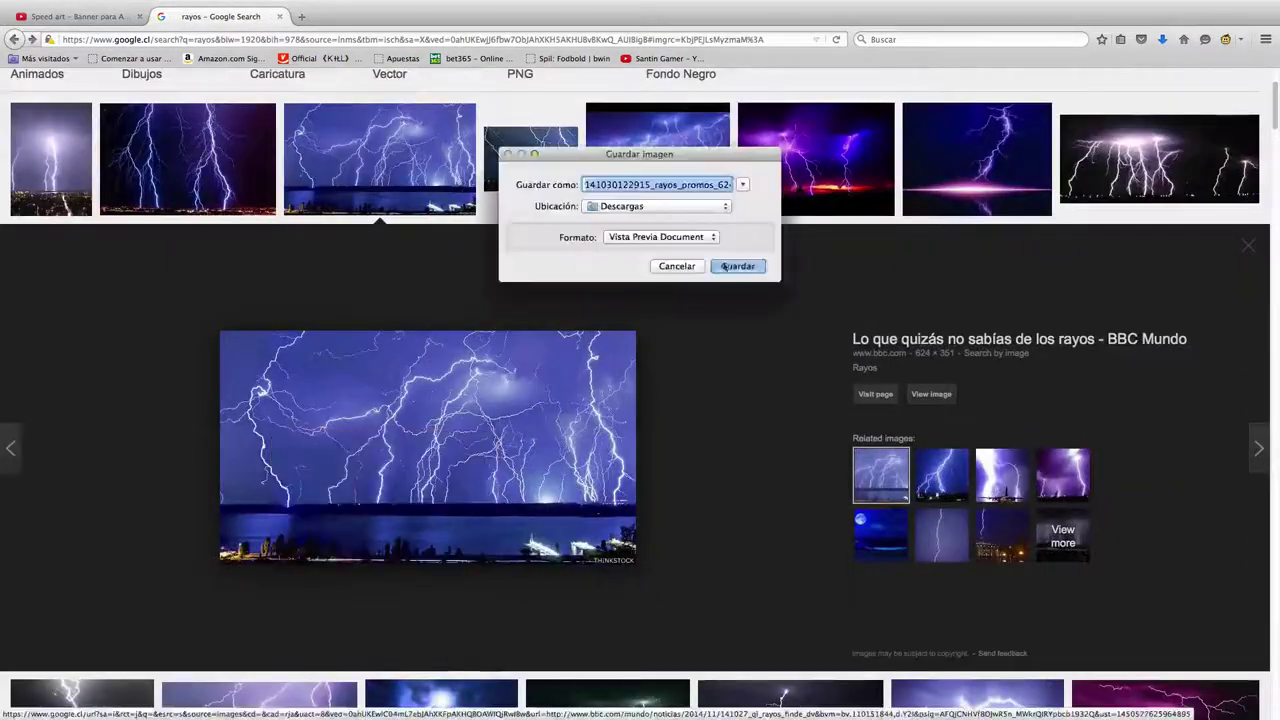
key("Return")
Preview the lightning storm over the trees and save the picture of the bolt above the pink horizon
left_click(692, 266)
scroll(760, 451, "down", 4)
scroll(760, 451, "up", 4)
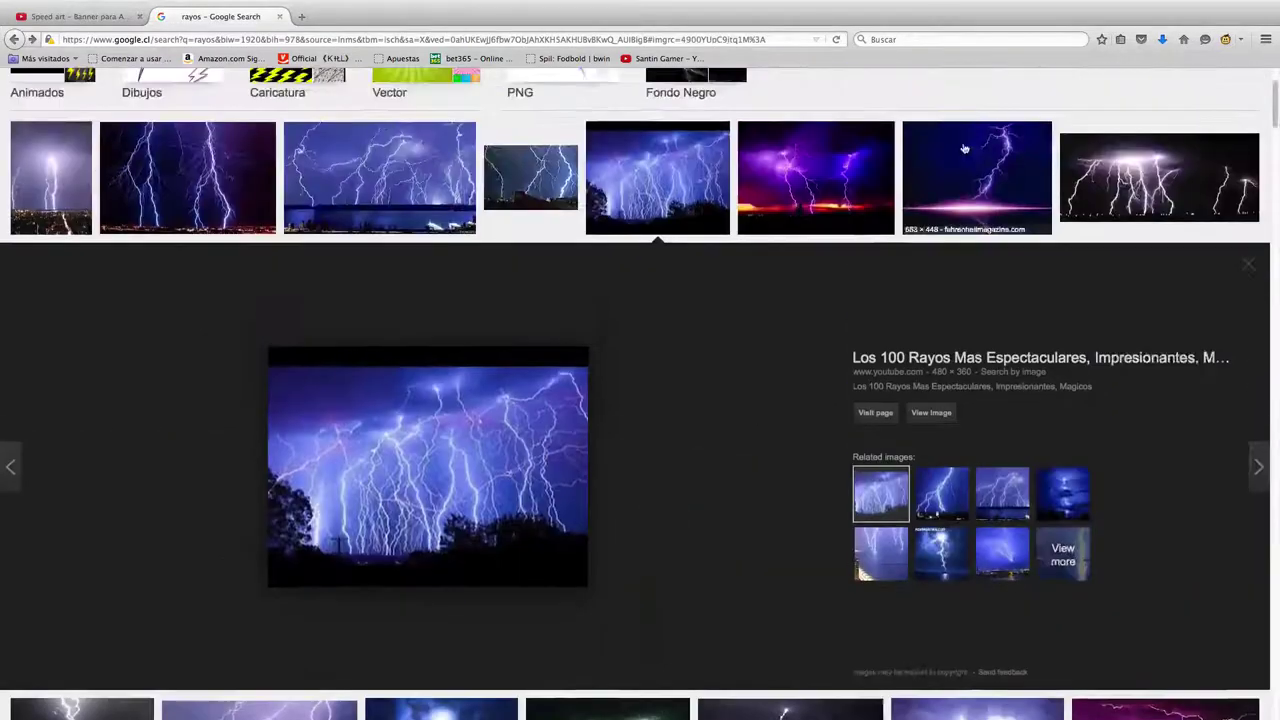
left_click(966, 150)
right_click(500, 465)
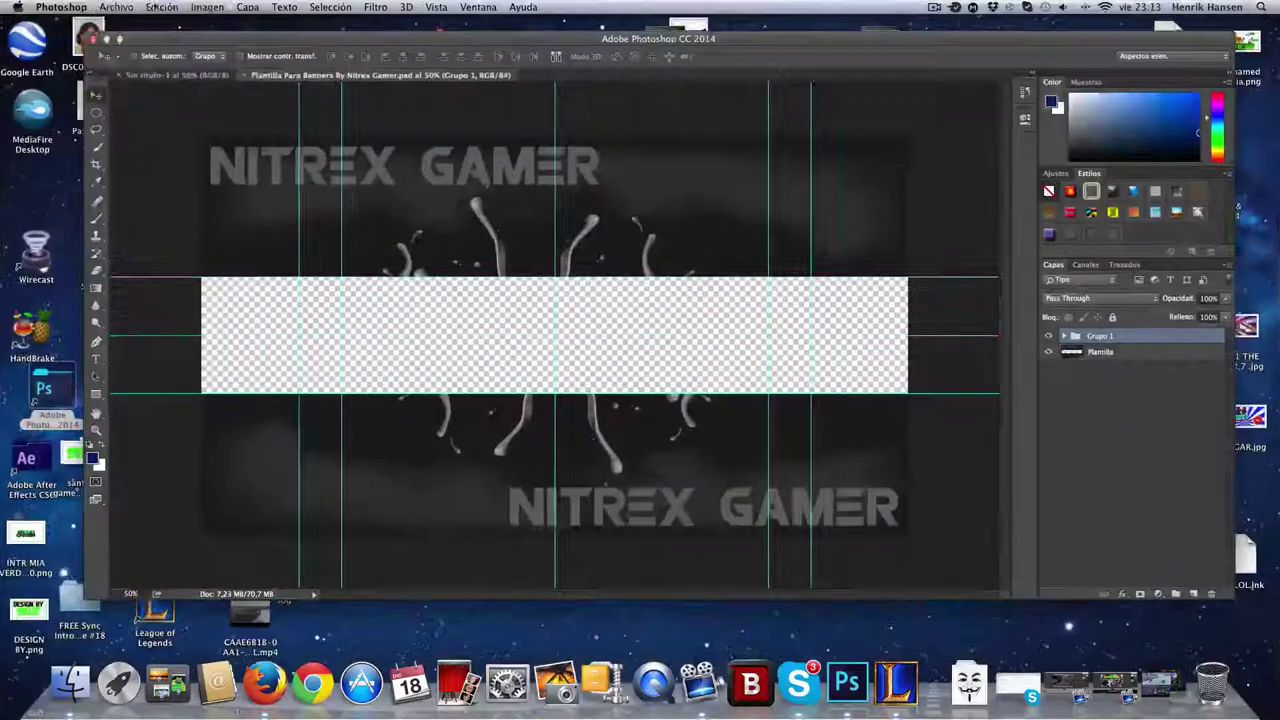
left_click(217, 224)
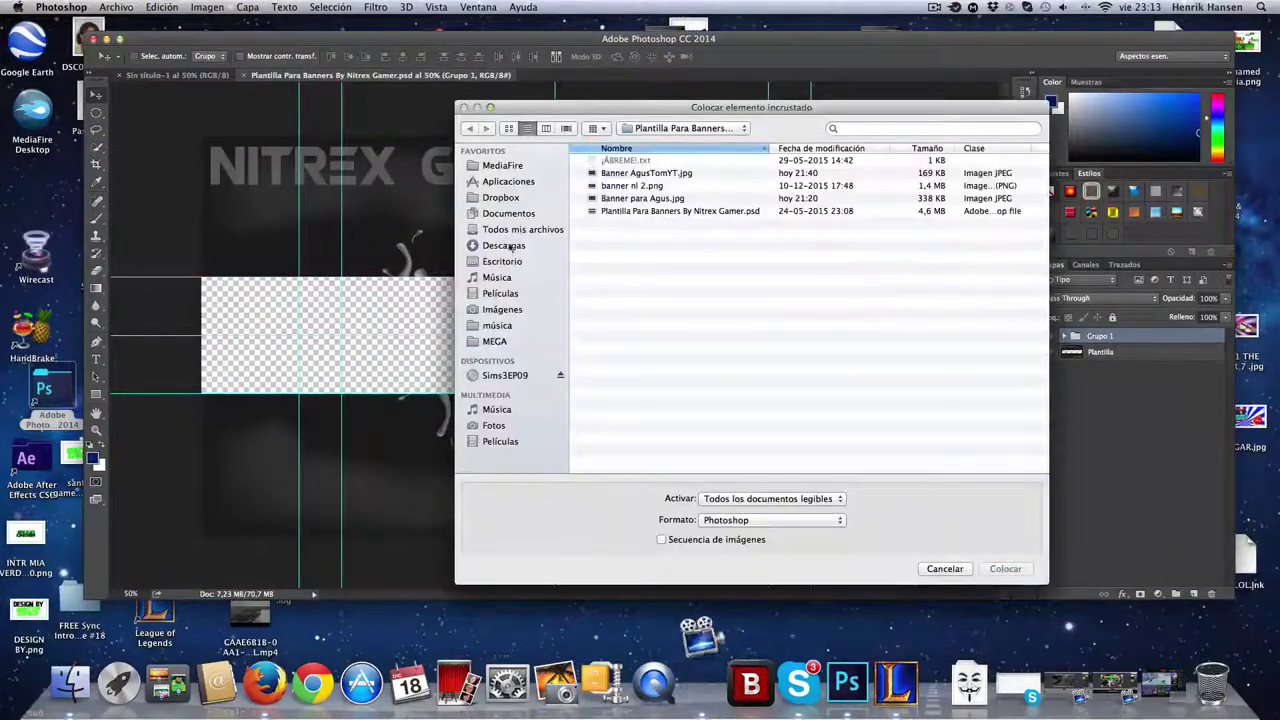
left_click(505, 245)
left_click(633, 251)
left_click(997, 570)
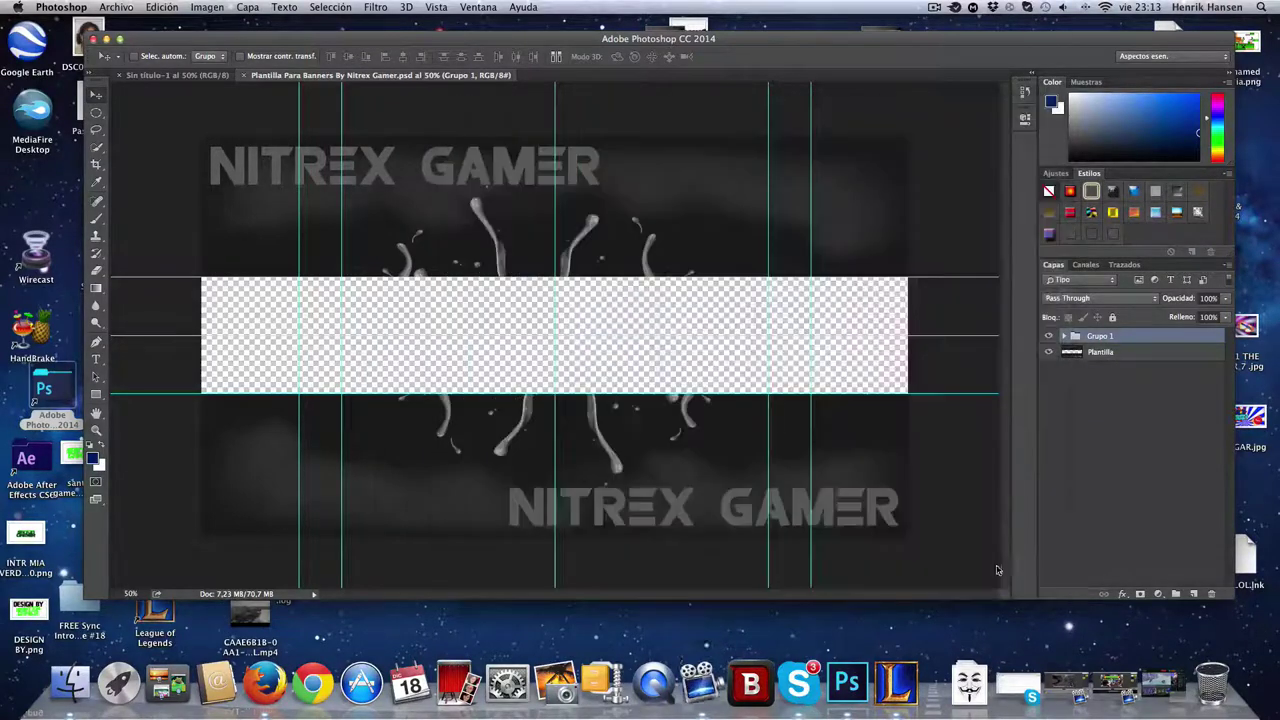
left_click_drag(478, 309, 590, 326)
left_click(97, 95)
left_click(590, 263)
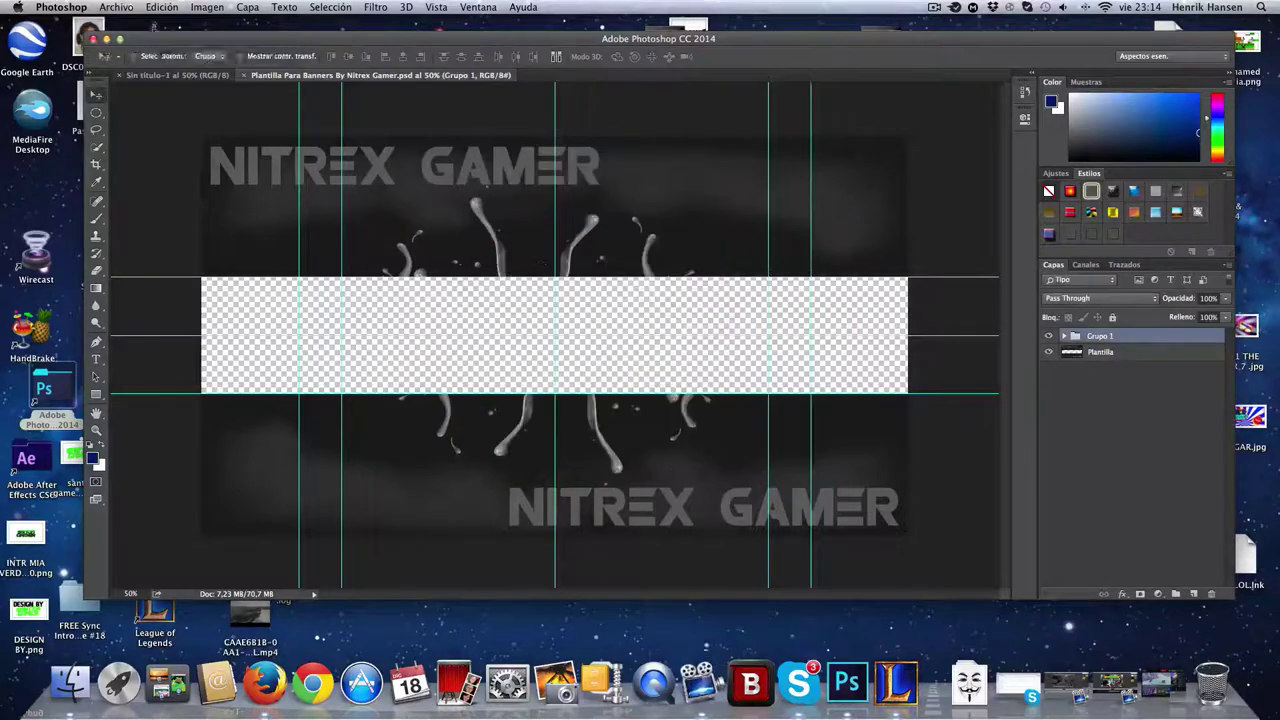
Place infamous-2-2.jpg from Descargas in the template, scaled to about 84.6% by 96.1%, at the left end of the banner strip
left_click(116, 7)
left_click(191, 220)
double_click(640, 240)
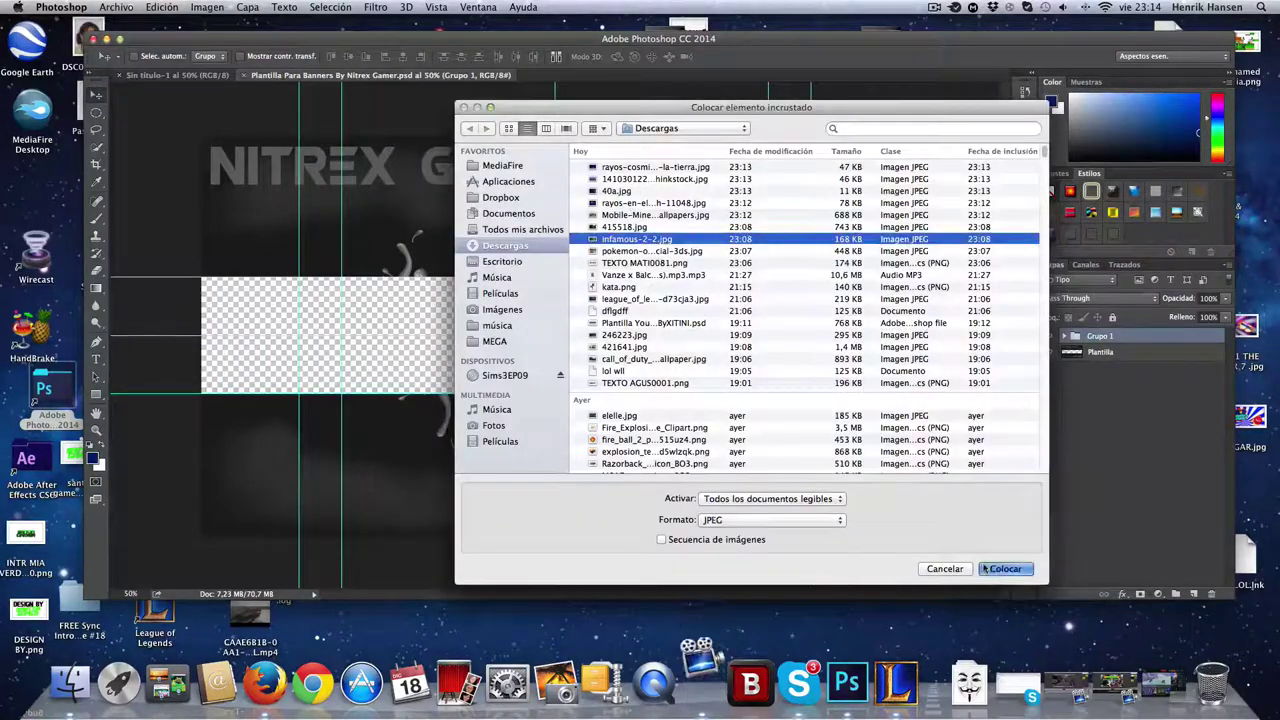
left_click_drag(598, 316, 505, 397)
left_click_drag(728, 267, 646, 278)
left_click_drag(576, 387, 420, 393)
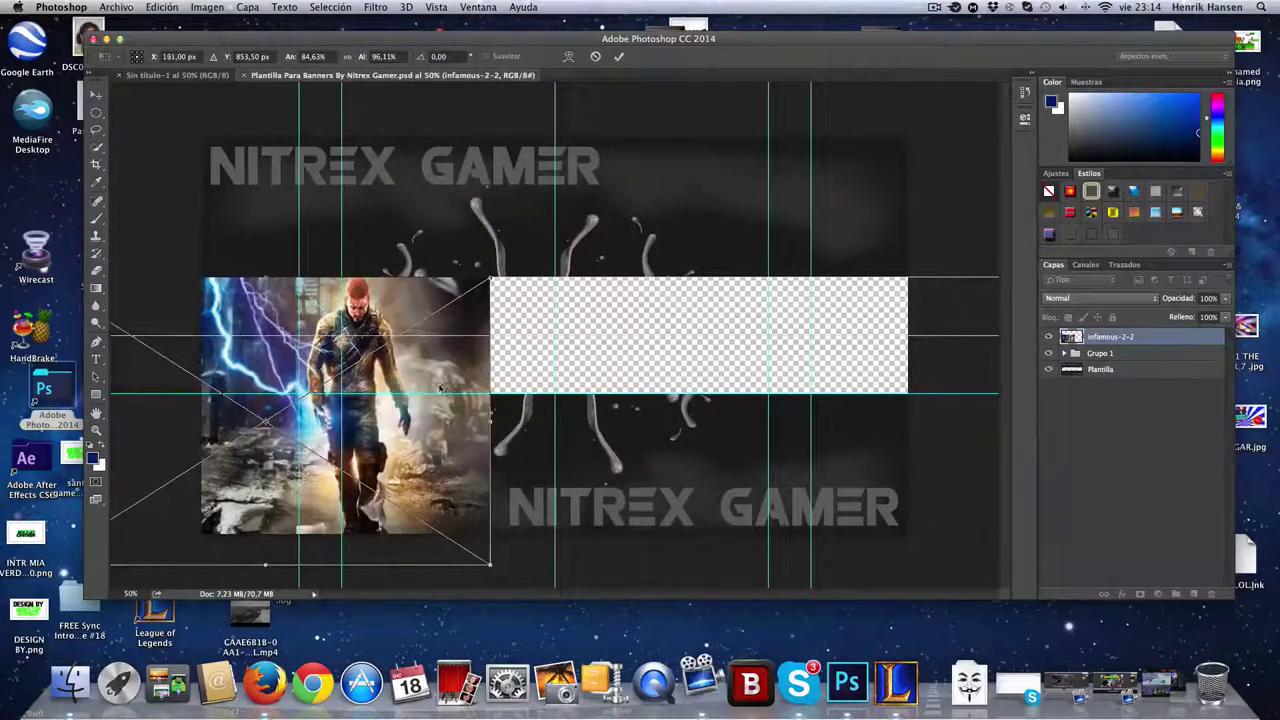
left_click(96, 95)
left_click(742, 234)
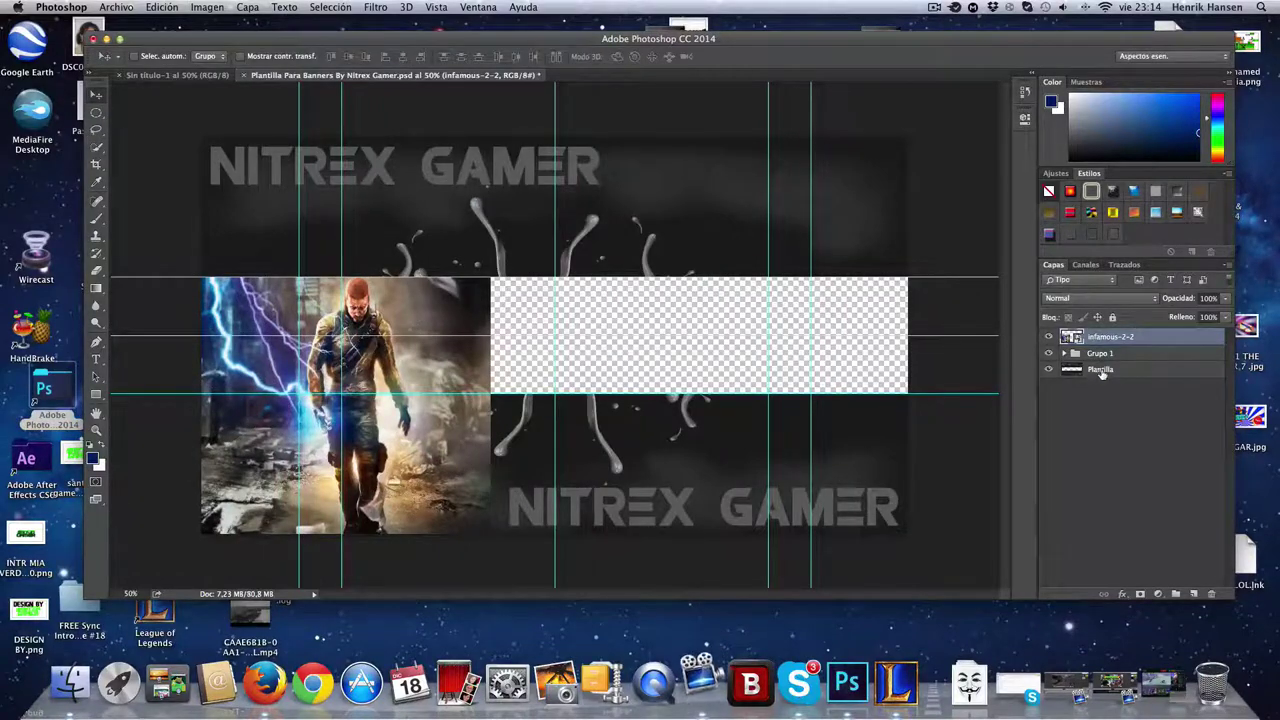
Move the Plantilla layer up into Grupo 1, try the Eraser on the picture's right edge and select the infamous-2-2 layer
mouse_move(1101, 371)
left_mouse_down()
mouse_move(1099, 330)
mouse_move(1106, 358)
left_mouse_up()
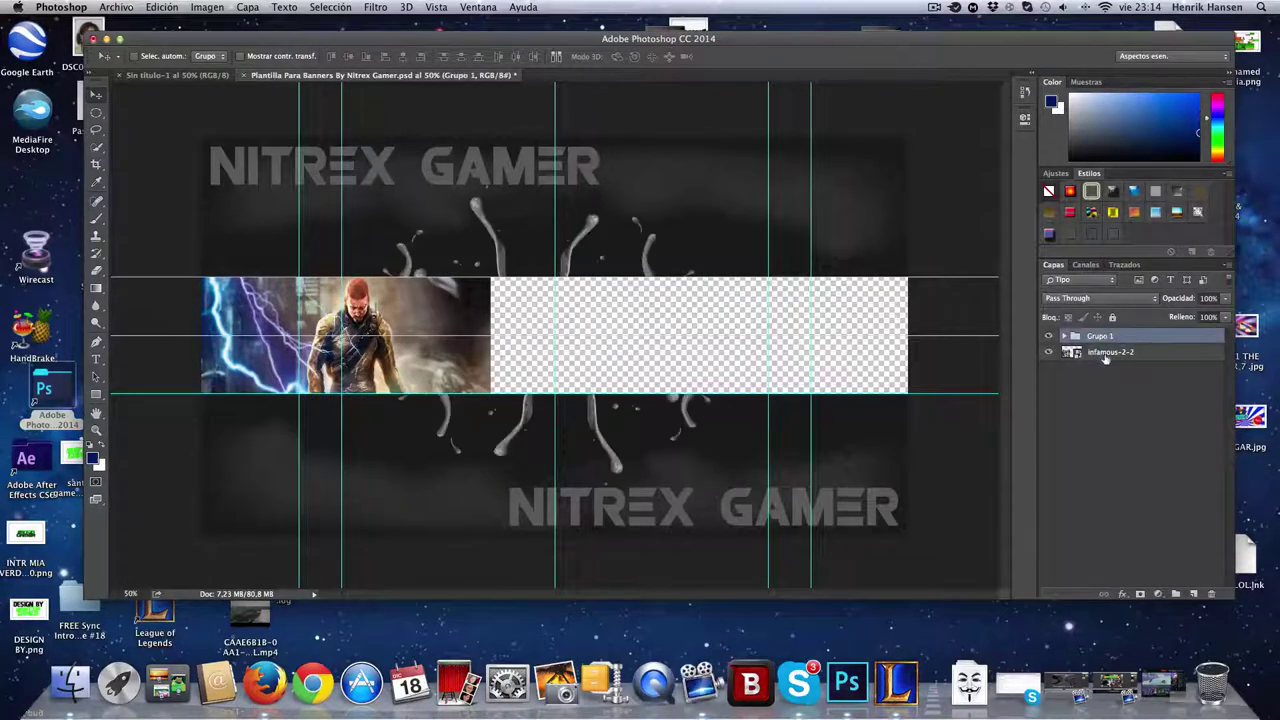
left_click(97, 269)
left_click(481, 341)
left_click(775, 281)
left_click(1093, 357)
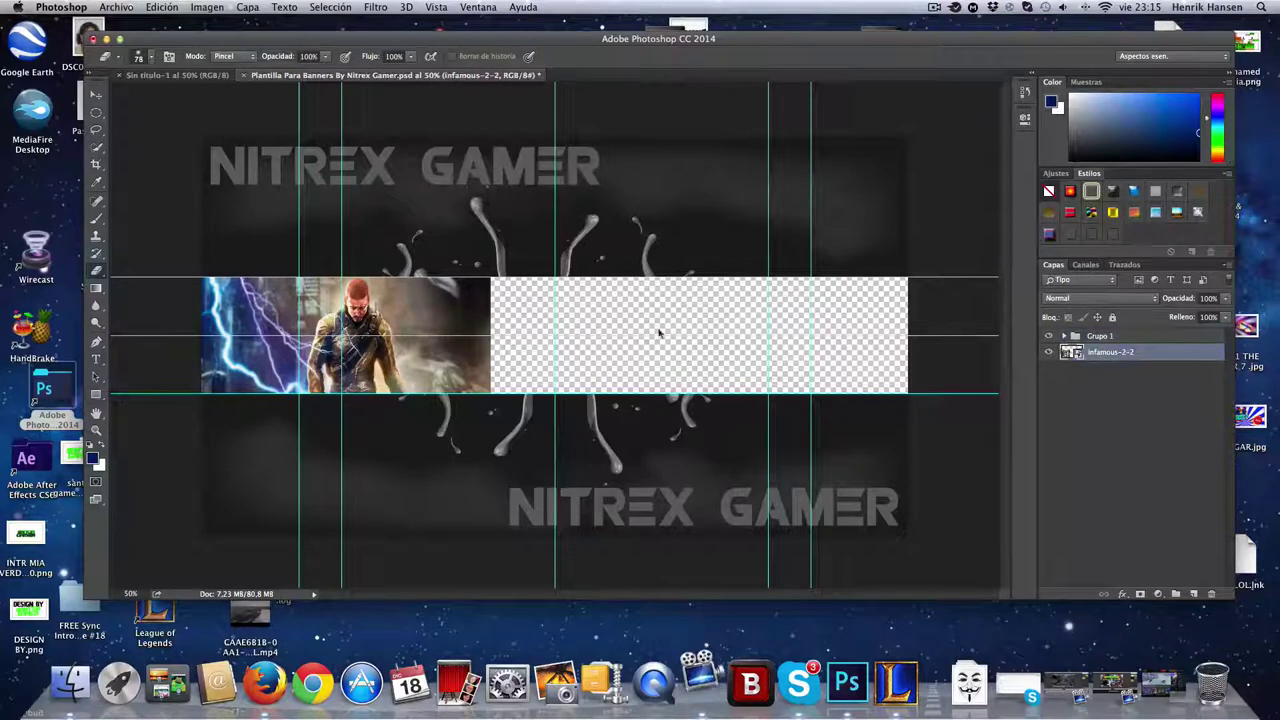
Move the Plantilla layer out to between Grupo 1 and infamous-2-2, and erase the right edge of the infamous-2-2 picture
left_click(1101, 338)
left_click(1065, 336)
left_click_drag(1115, 474, 1104, 496)
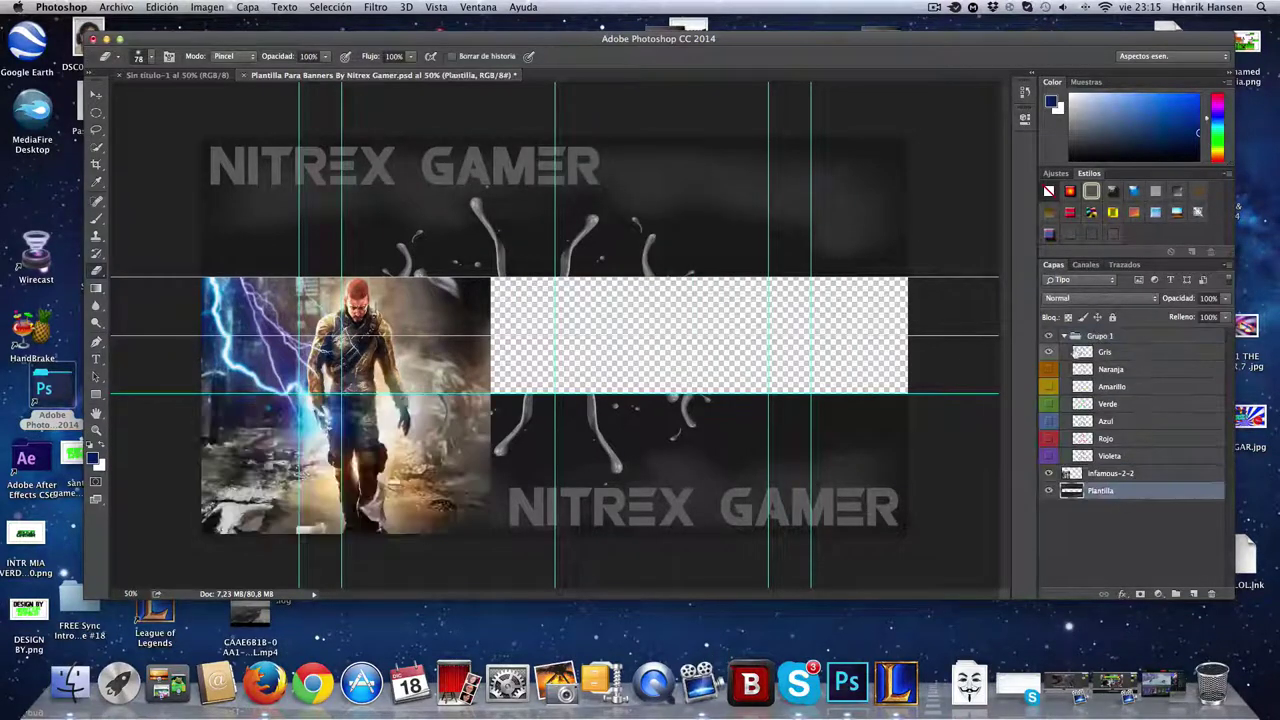
left_click(1065, 336)
left_click_drag(1103, 368, 1070, 380)
left_click_drag(482, 280, 482, 390)
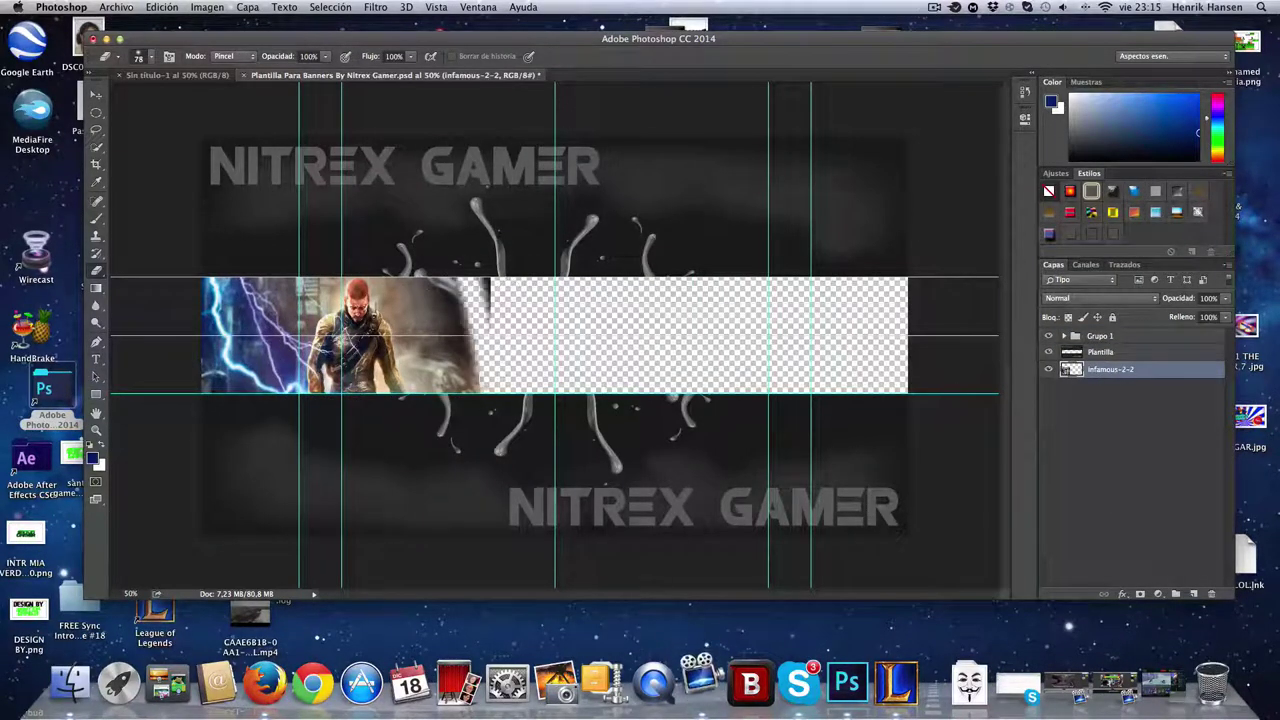
left_click_drag(441, 312, 440, 340)
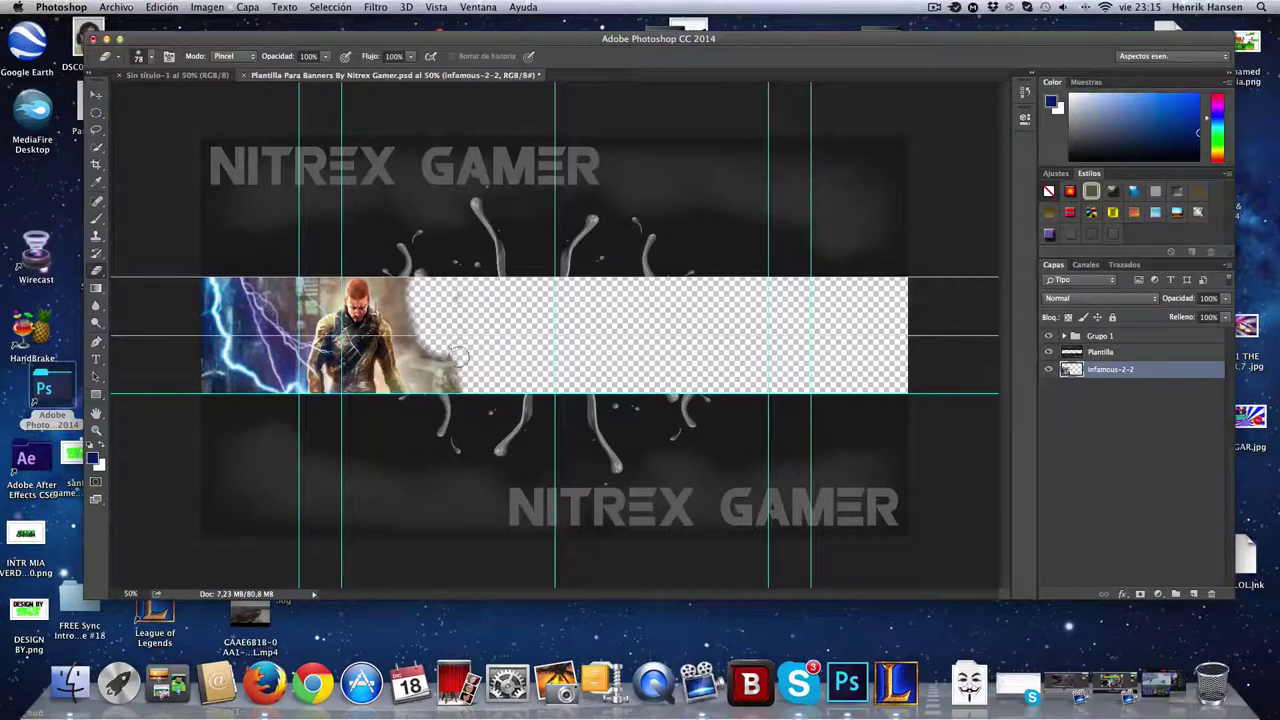
Place the Mobile-Minecraft-Wallpapers image from Descargas, scale it to about 79.1% by 73.3% and position it beside the infamous character
left_click(116, 7)
left_click(130, 211)
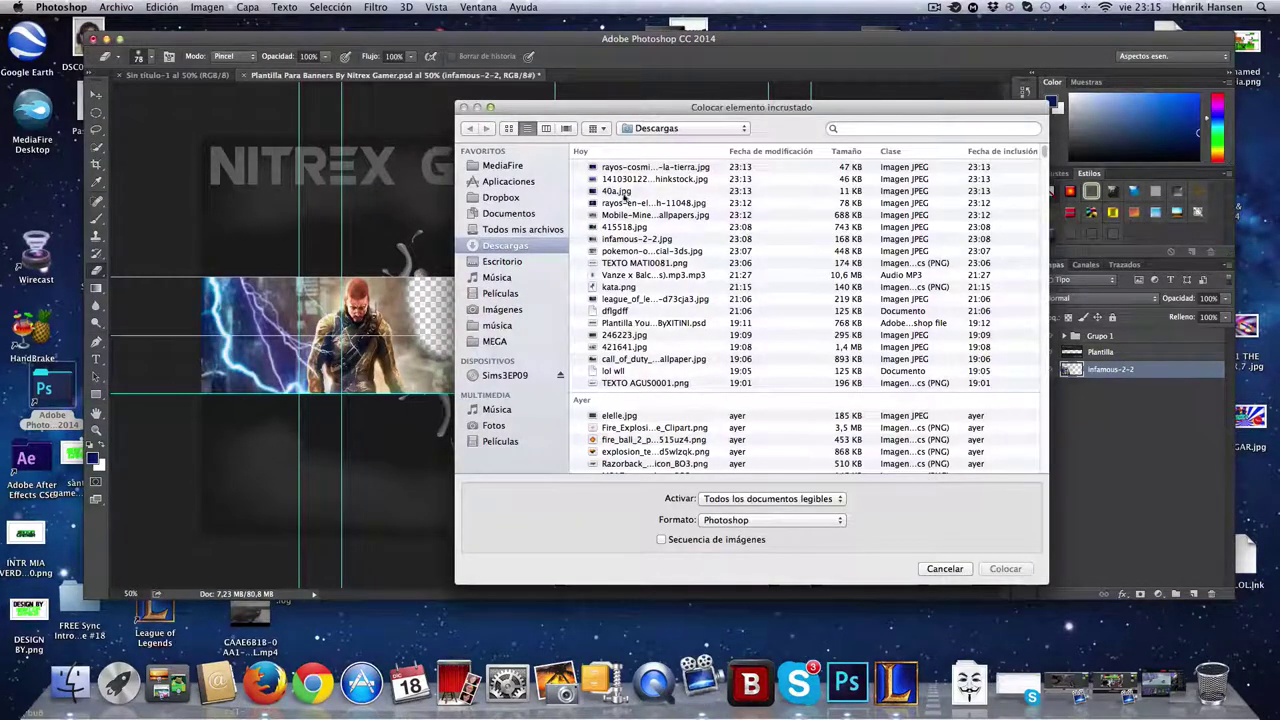
left_click(643, 215)
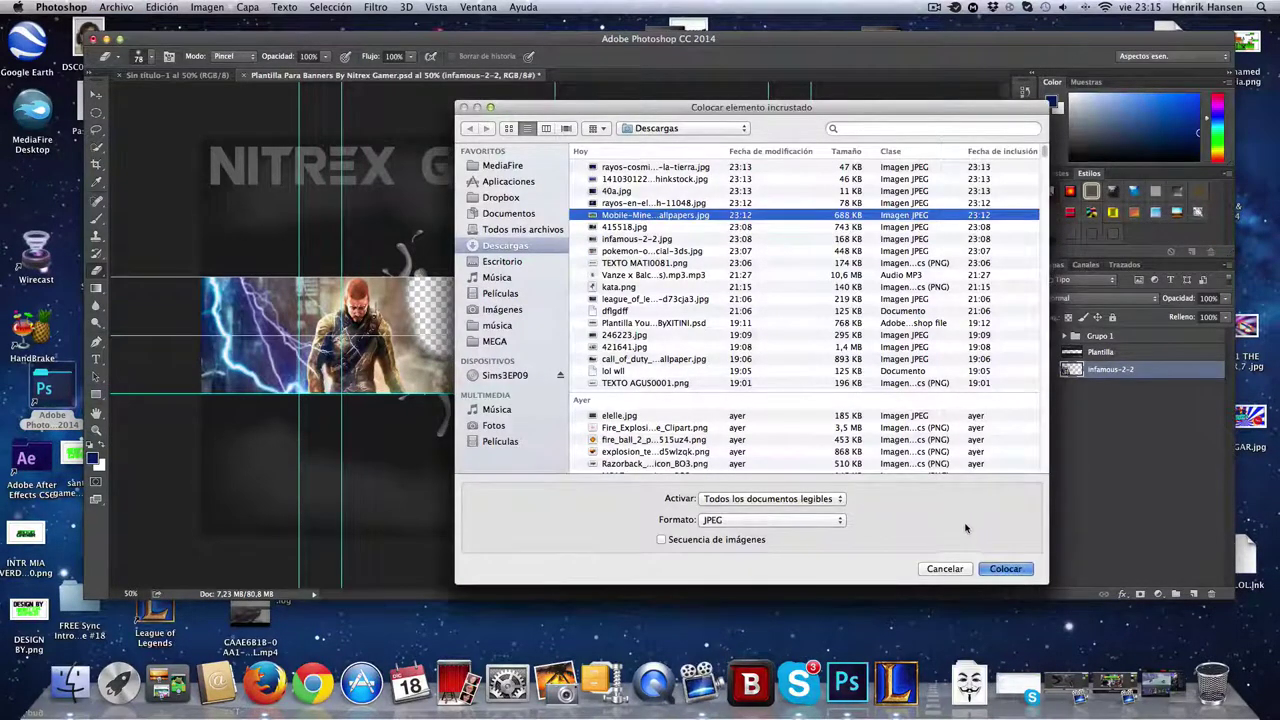
left_click(1003, 567)
left_click_drag(540, 356, 561, 368)
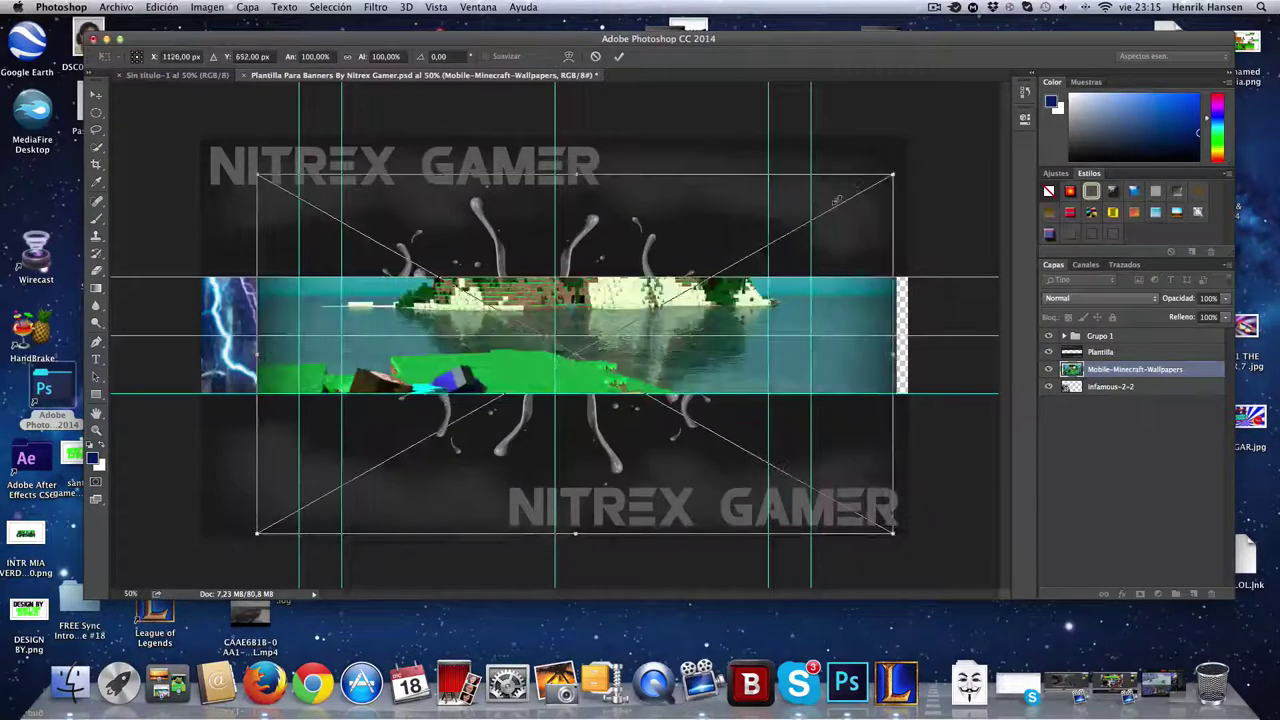
left_click_drag(895, 175, 765, 272)
left_click_drag(537, 309, 649, 254)
key("Return")
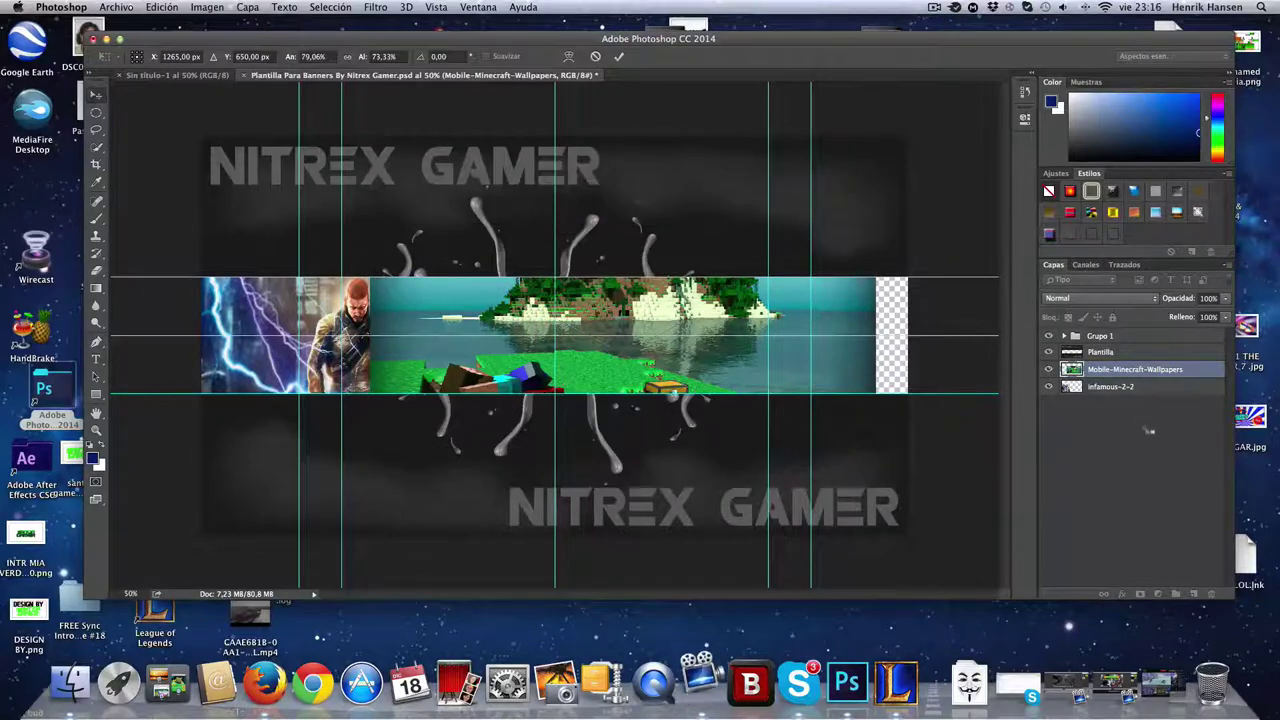
Move the infamous-2-2 layer above Mobile-Minecraft-Wallpapers and activate the Eraser
left_click_drag(1112, 390, 1106, 372)
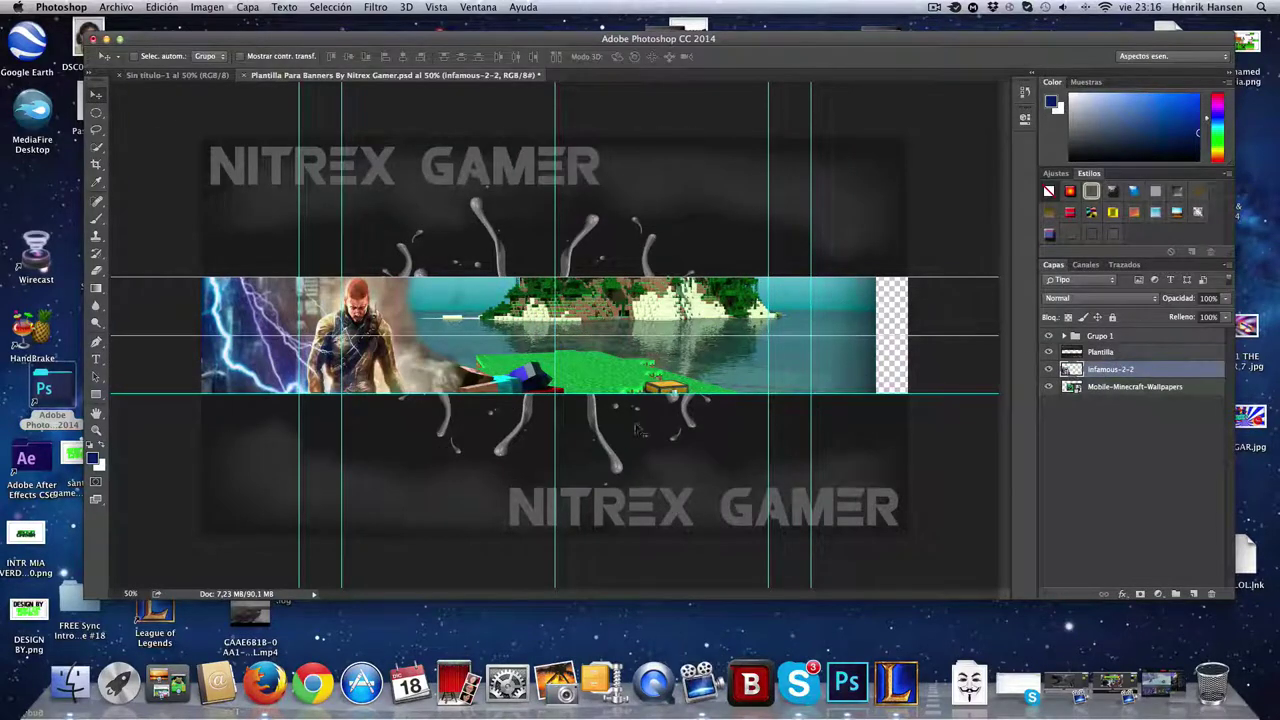
left_click(116, 7)
left_click(686, 284)
key("e")
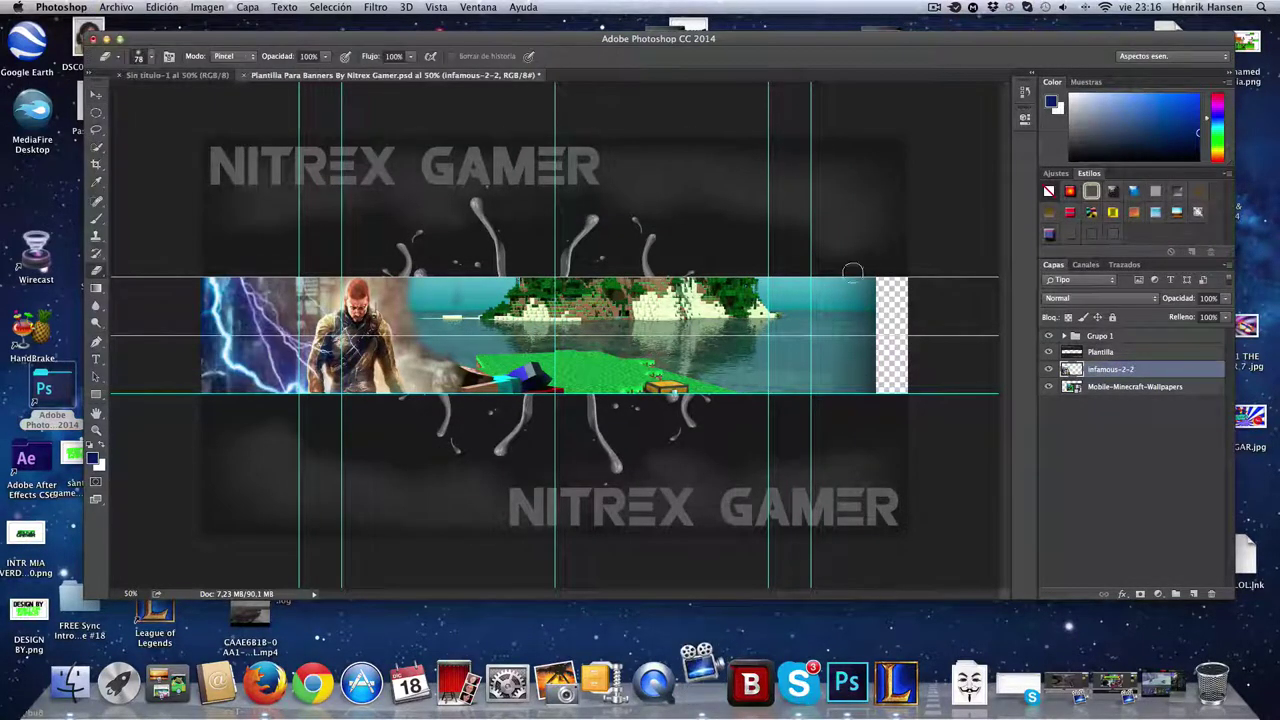
Erase the right part of the Mobile-Minecraft-Wallpapers picture, leaving a soft edge beside the island
left_click(1084, 389)
mouse_move(855, 318)
left_mouse_down()
mouse_move(830, 386)
mouse_move(785, 370)
left_mouse_up()
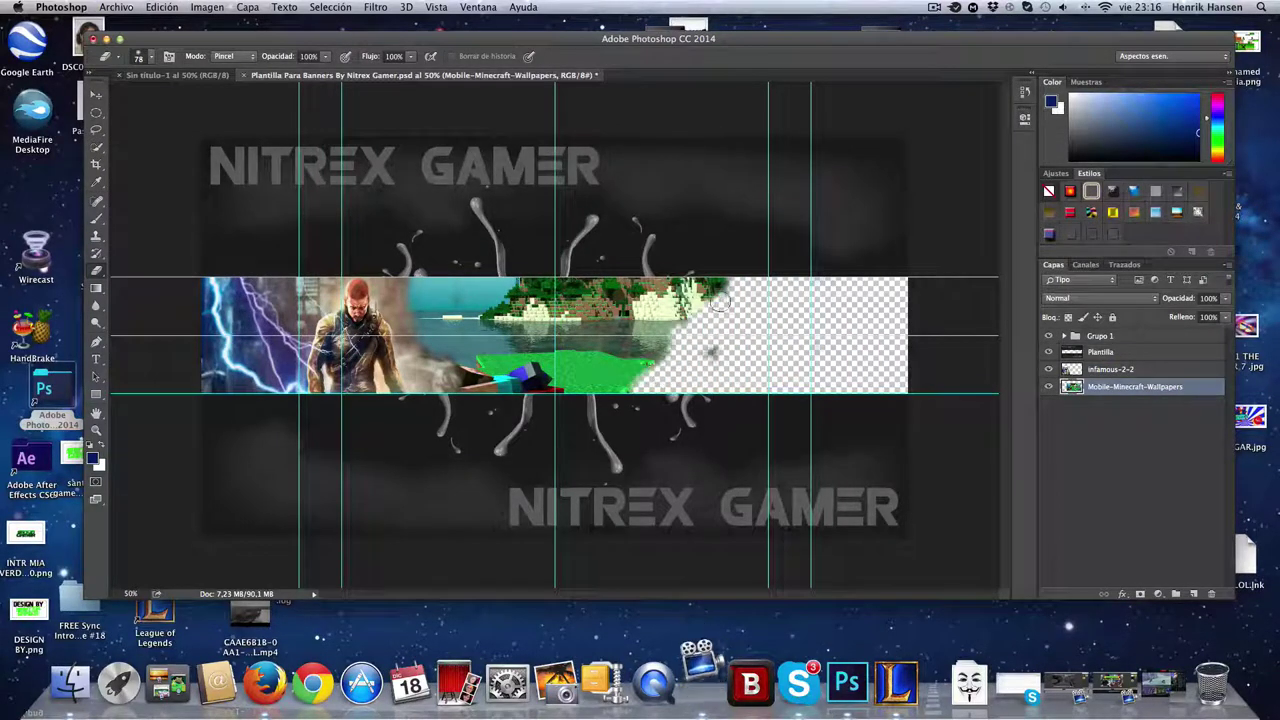
Place the pokemon-omega-ruby image from Descargas, scale it to about 69.6% by 70.7% and position it right of the banner's centre
left_click(116, 7)
left_click(160, 245)
scroll(650, 263, "up", 3)
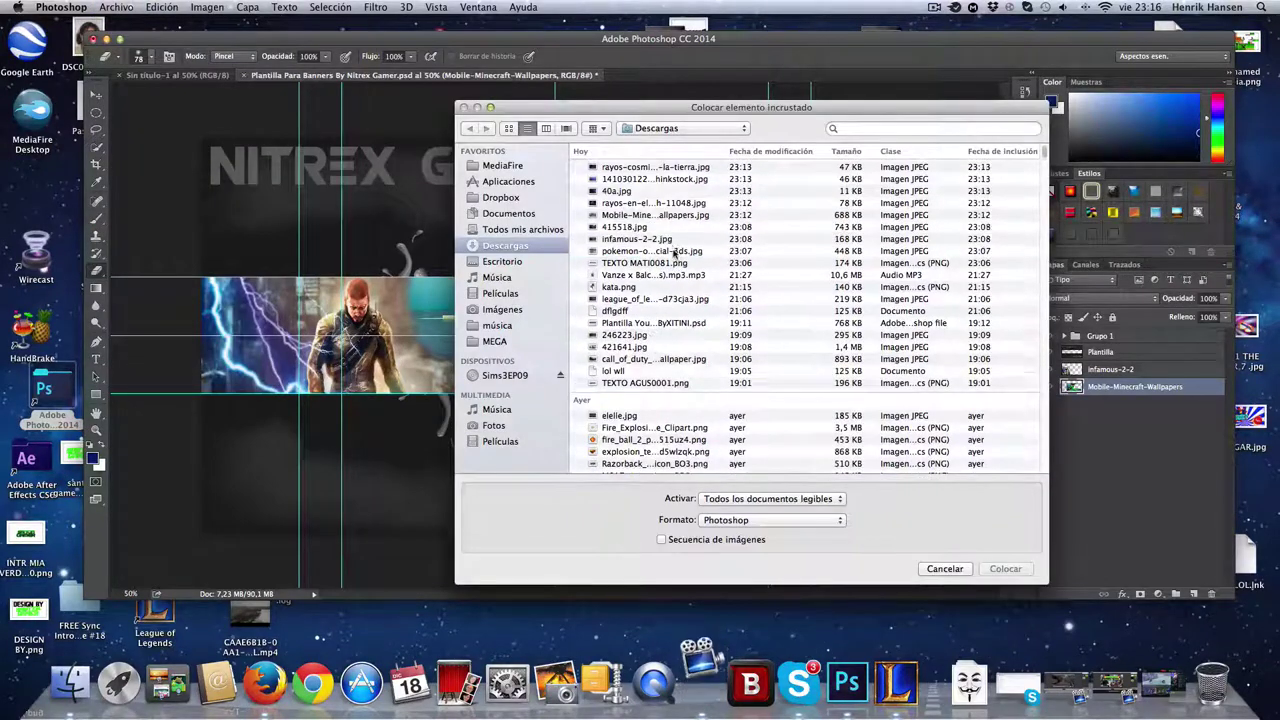
double_click(640, 247)
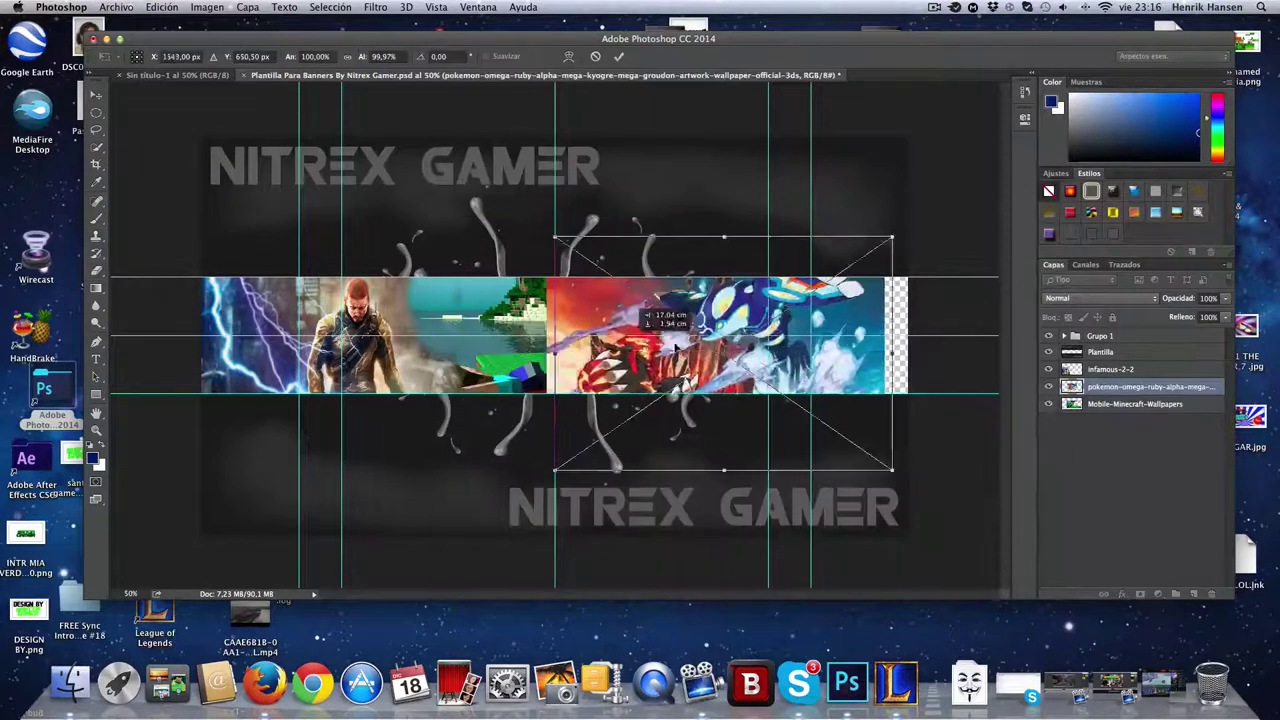
left_click_drag(886, 277, 805, 290)
left_click_drag(716, 311, 710, 298)
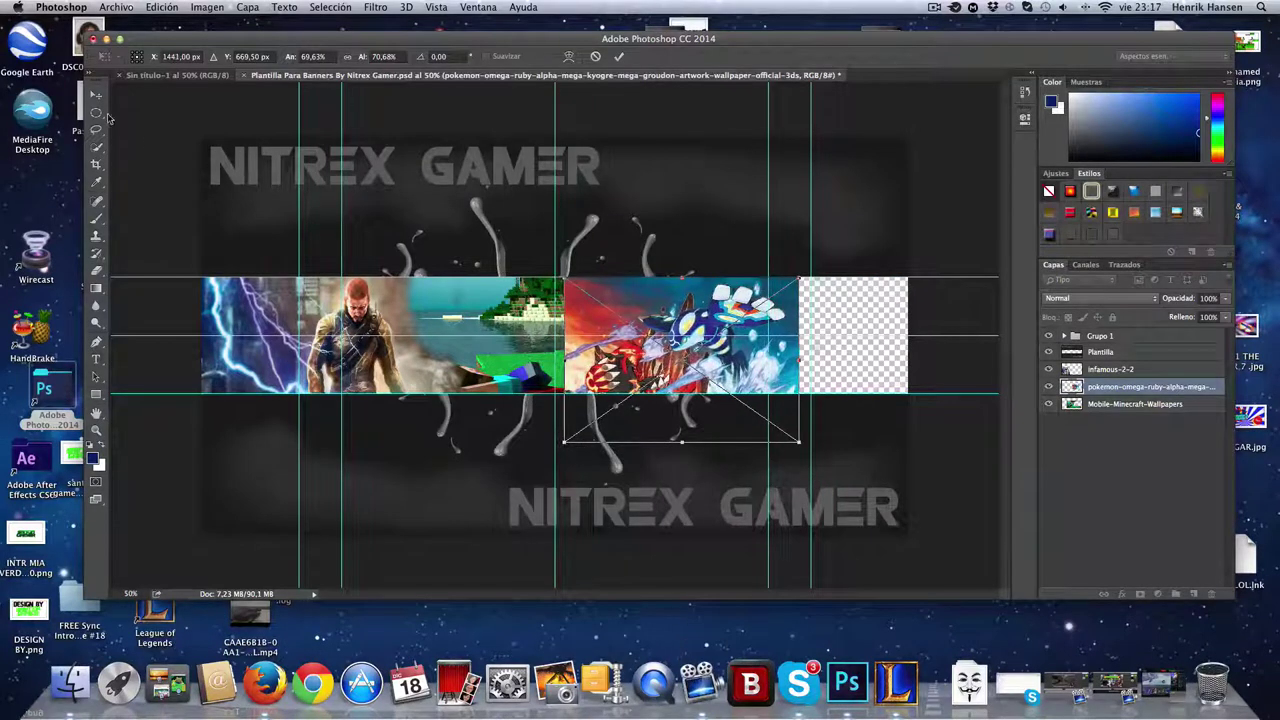
left_click(97, 95)
left_click(754, 235)
Move the Mobile-Minecraft-Wallpapers layer above the pokemon layer and shift the Minecraft picture slightly left
left_click_drag(1100, 403, 1097, 379)
mouse_move(706, 320)
left_mouse_down()
mouse_move(723, 320)
mouse_move(697, 308)
left_mouse_up()
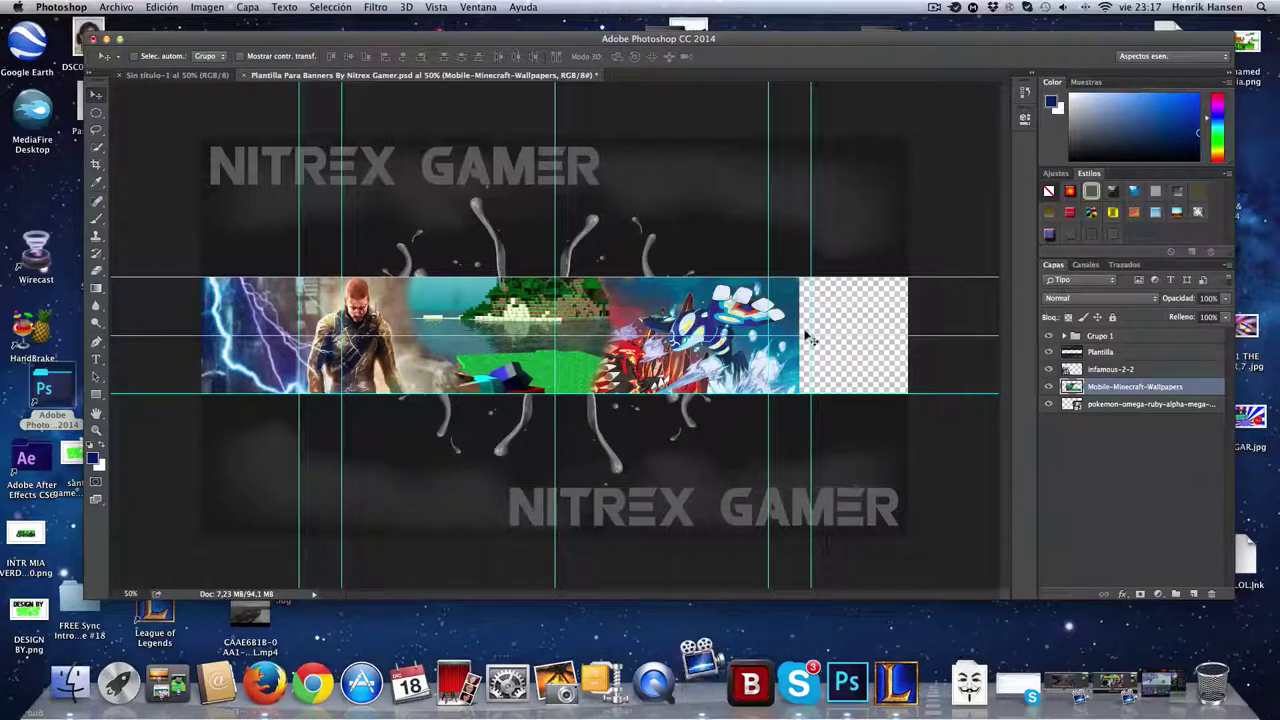
Rasterize the pokemon layer and erase the right edge of its picture with the Eraser
left_click(1127, 404)
left_click(97, 271)
left_click(793, 365)
left_click(722, 238)
mouse_move(790, 376)
left_mouse_down()
mouse_move(768, 417)
mouse_move(748, 310)
mouse_move(728, 392)
left_mouse_up()
Place 415518.jpg from Descargas, scale it to about 46.5% by 49.4% and position its character near the banner's right end
left_click(116, 7)
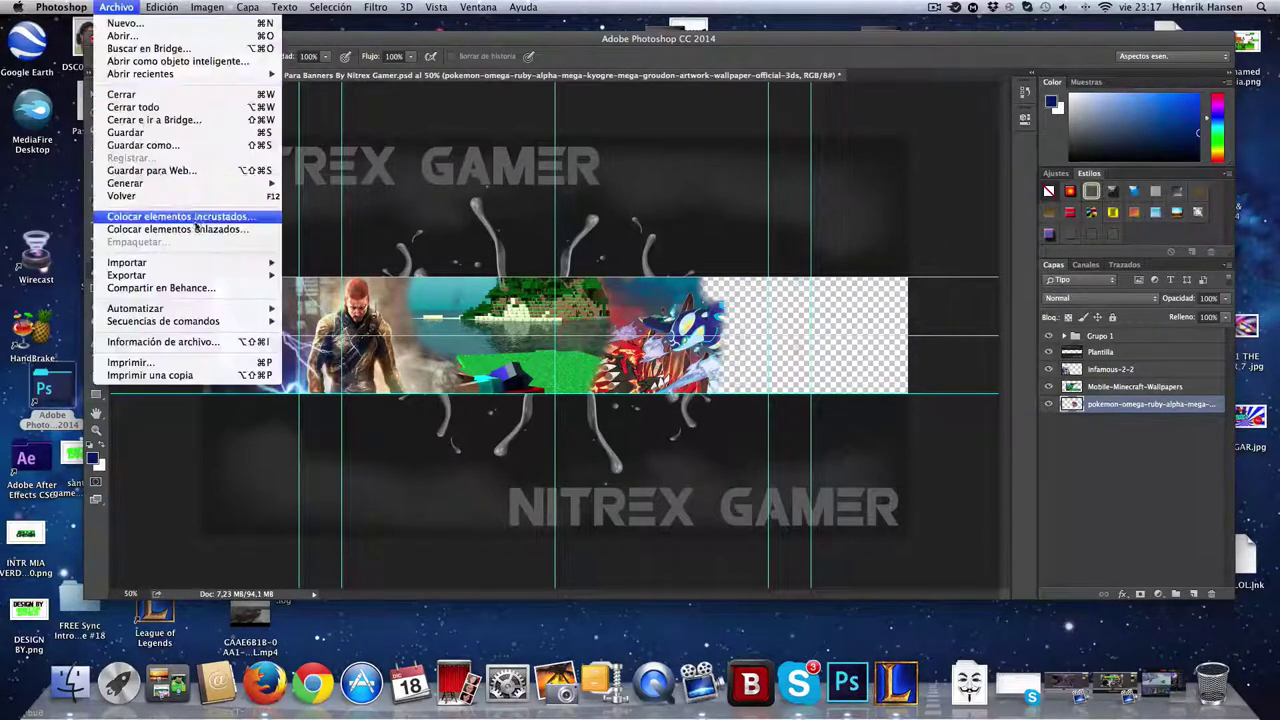
left_click(150, 211)
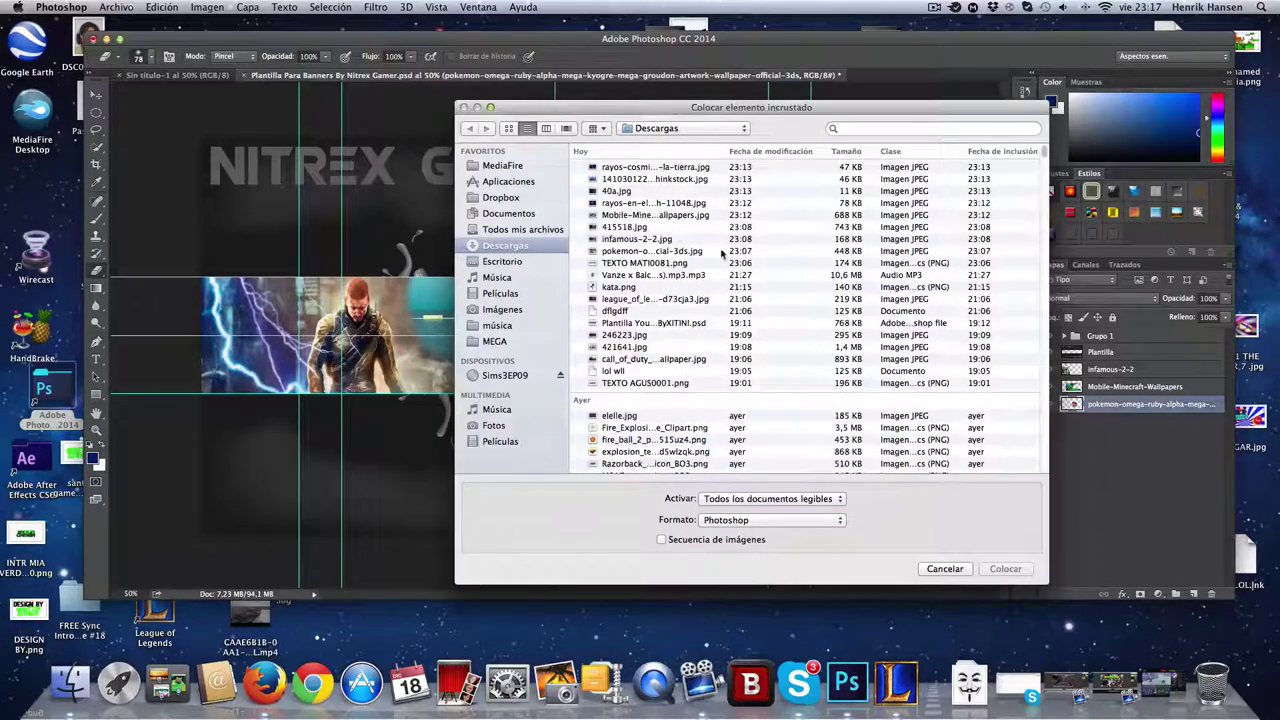
left_click(671, 240)
left_click(665, 228)
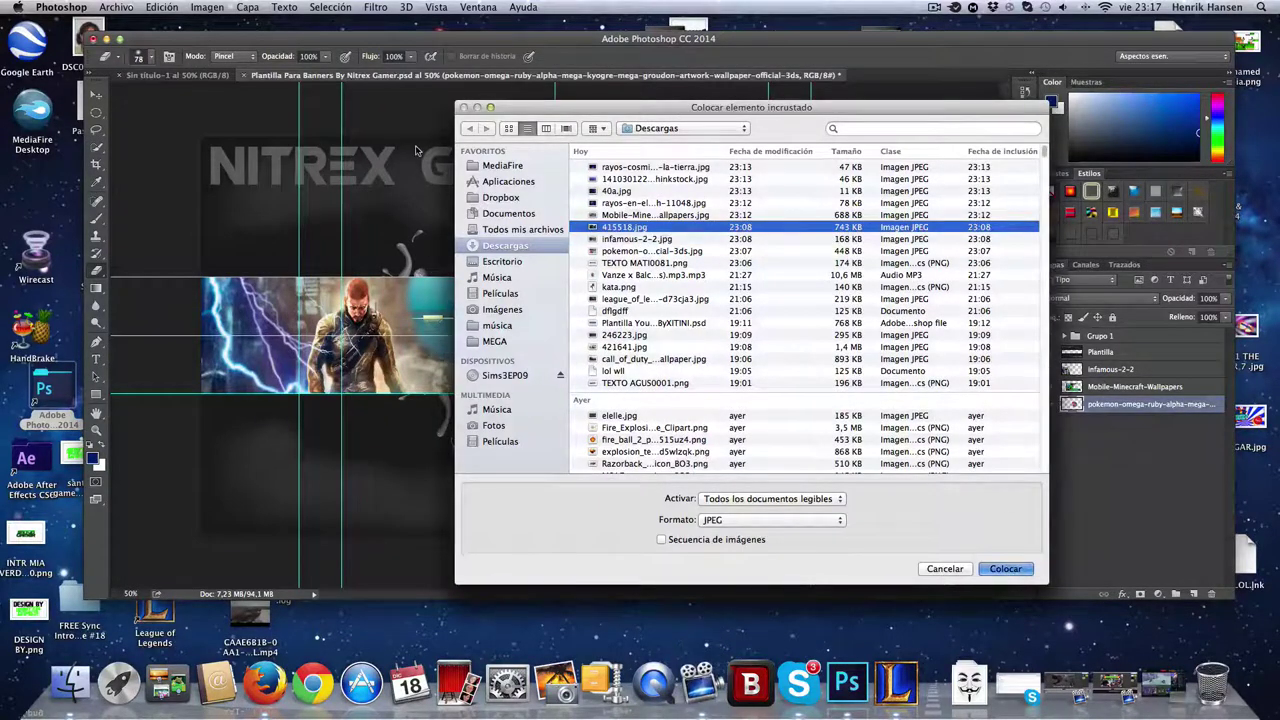
left_click(1005, 566)
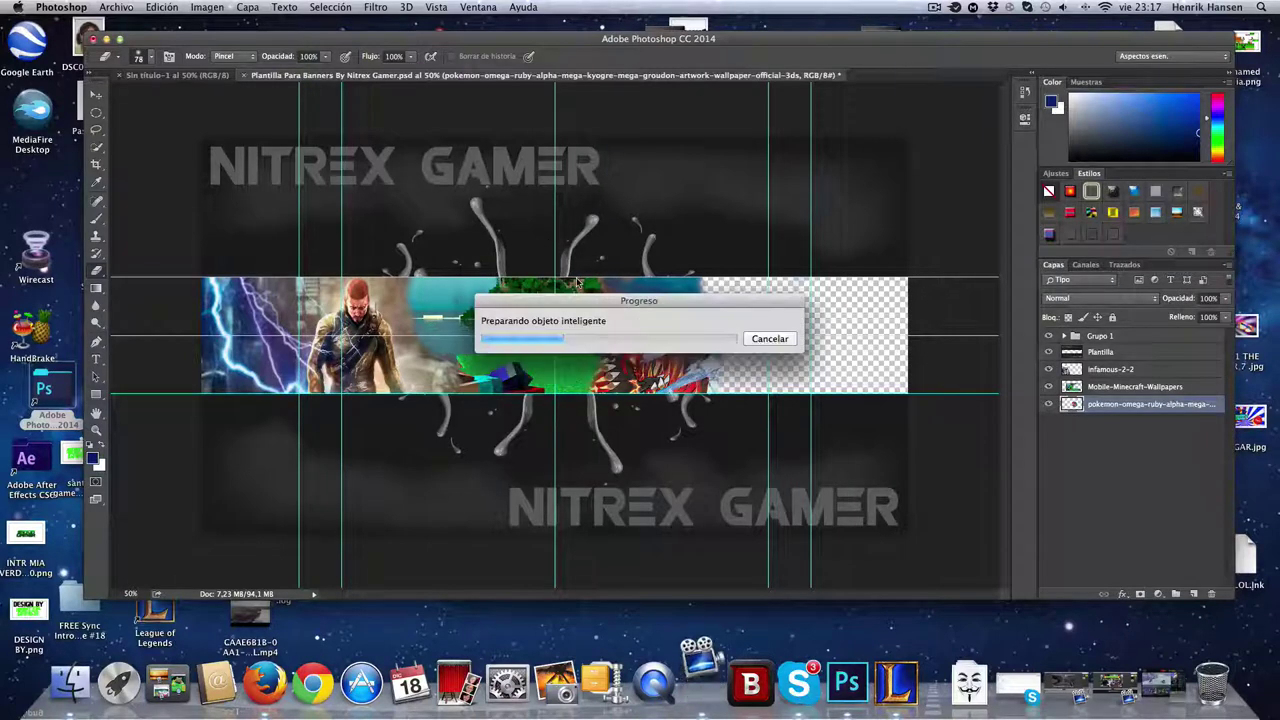
left_click_drag(640, 344, 677, 369)
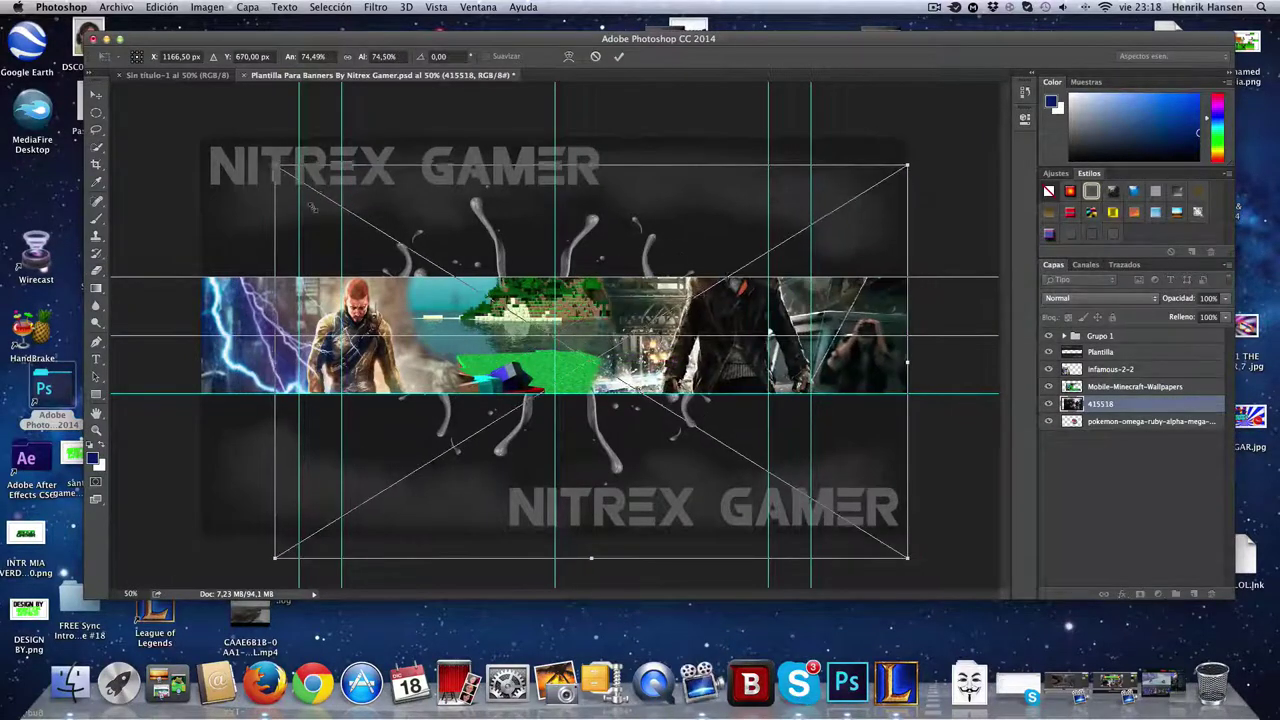
left_click_drag(274, 161, 512, 296)
left_click_drag(800, 399, 845, 347)
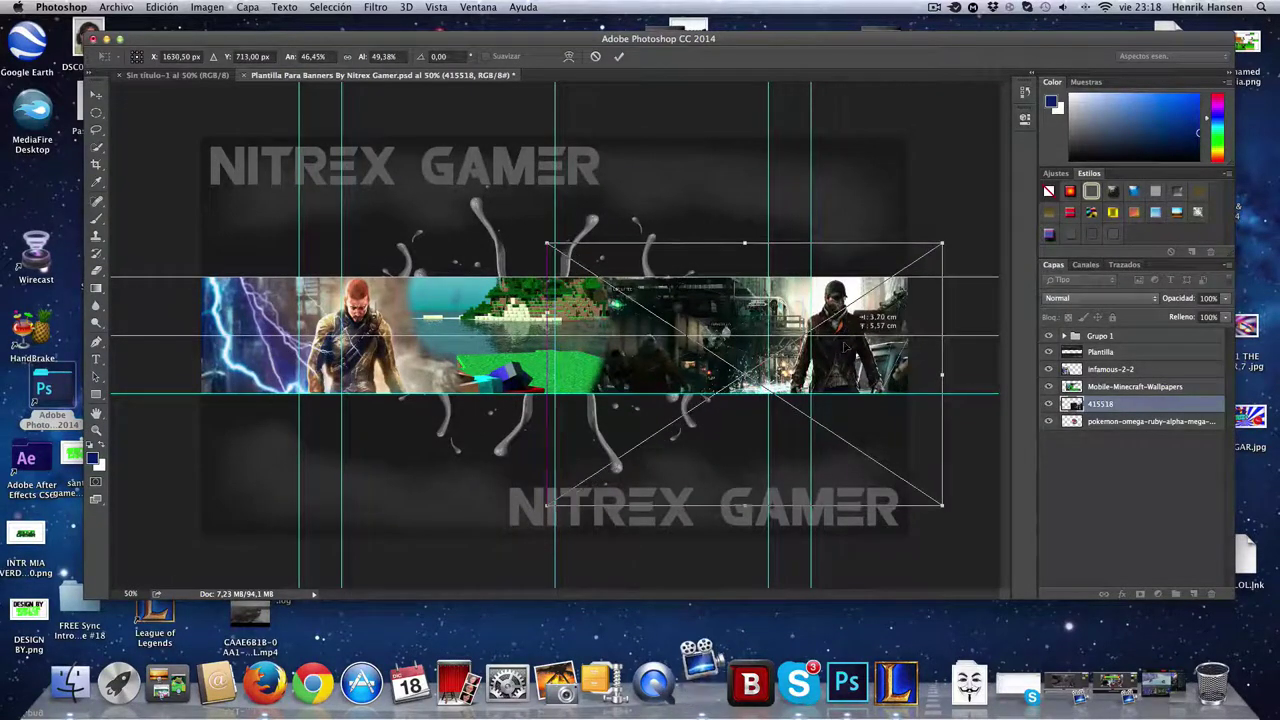
key("Return")
Move the pokemon layer above the 415518 layer
double_click(1150, 421)
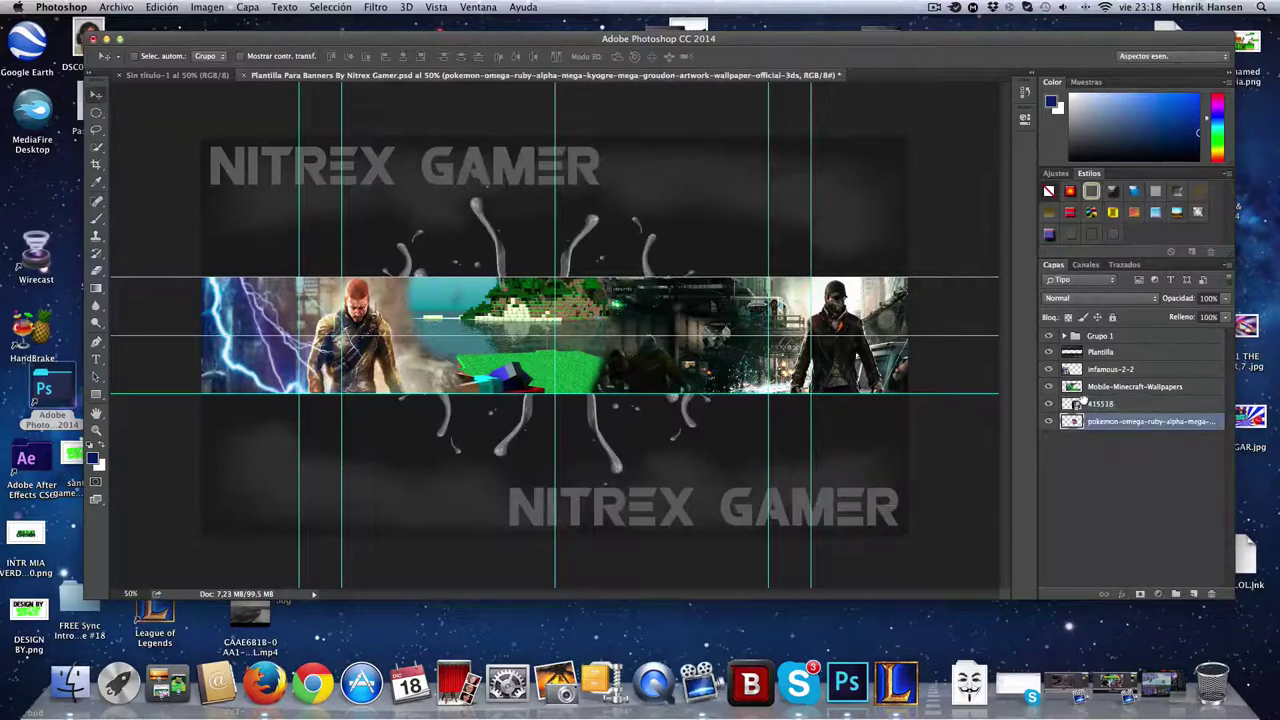
left_click_drag(1082, 400, 1084, 410)
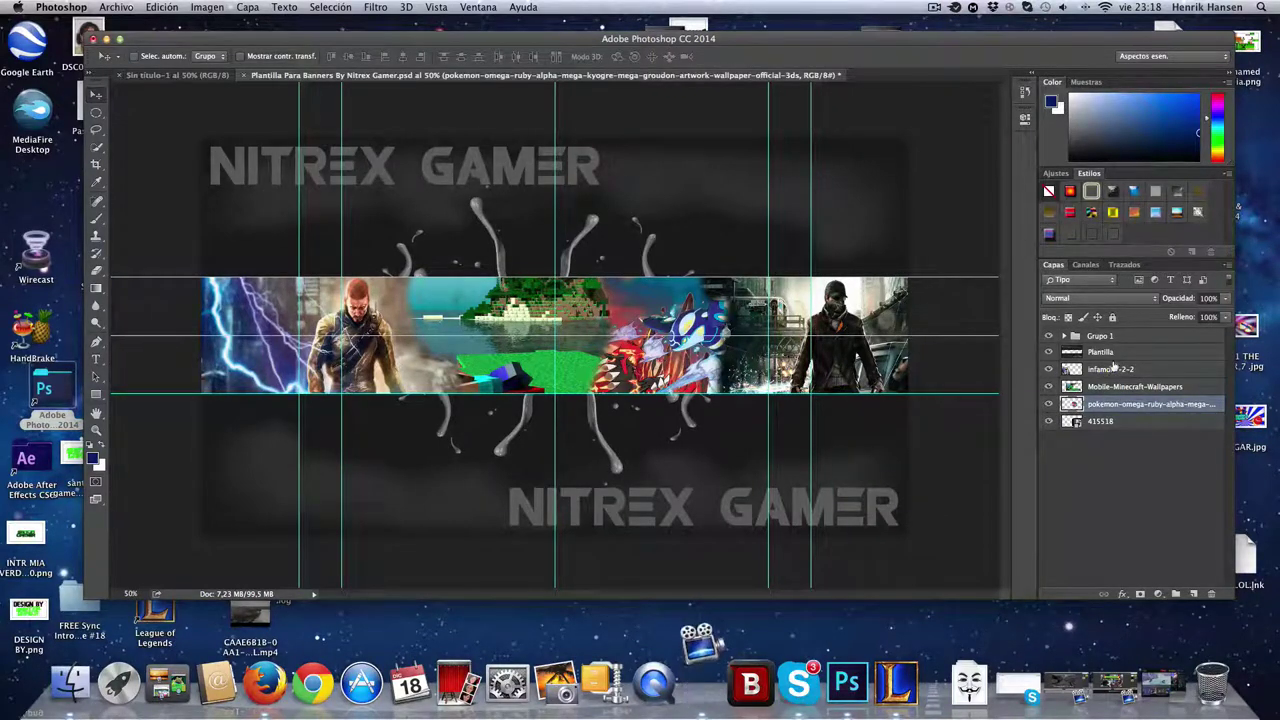
Shift the infamous-2-2 and Mobile-Minecraft-Wallpapers pictures left so the infamous character, island and pokemon art are spread across the banner
left_click(1114, 368)
left_click_drag(354, 309, 303, 316)
left_click(1113, 388)
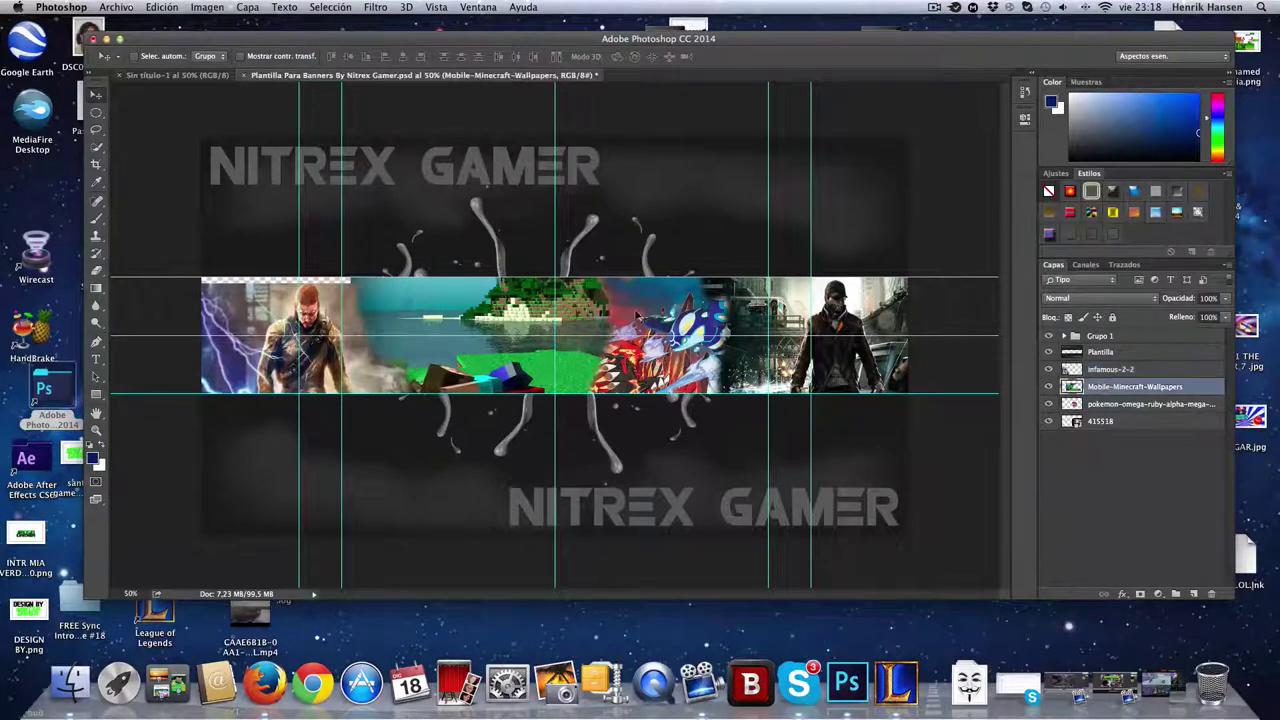
left_click_drag(636, 316, 592, 318)
left_click(1113, 368)
mouse_move(270, 315)
left_mouse_down()
mouse_move(255, 310)
mouse_move(268, 307)
left_mouse_up()
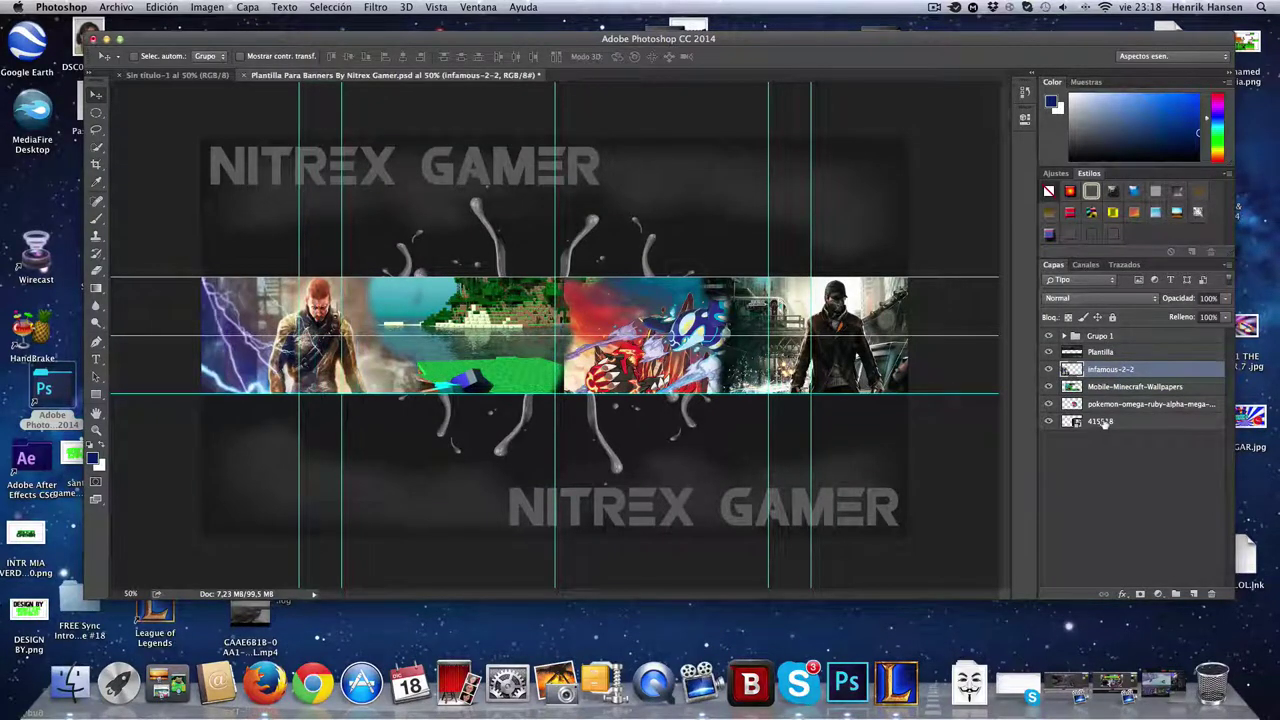
left_click(1114, 387)
left_click_drag(490, 330, 509, 330)
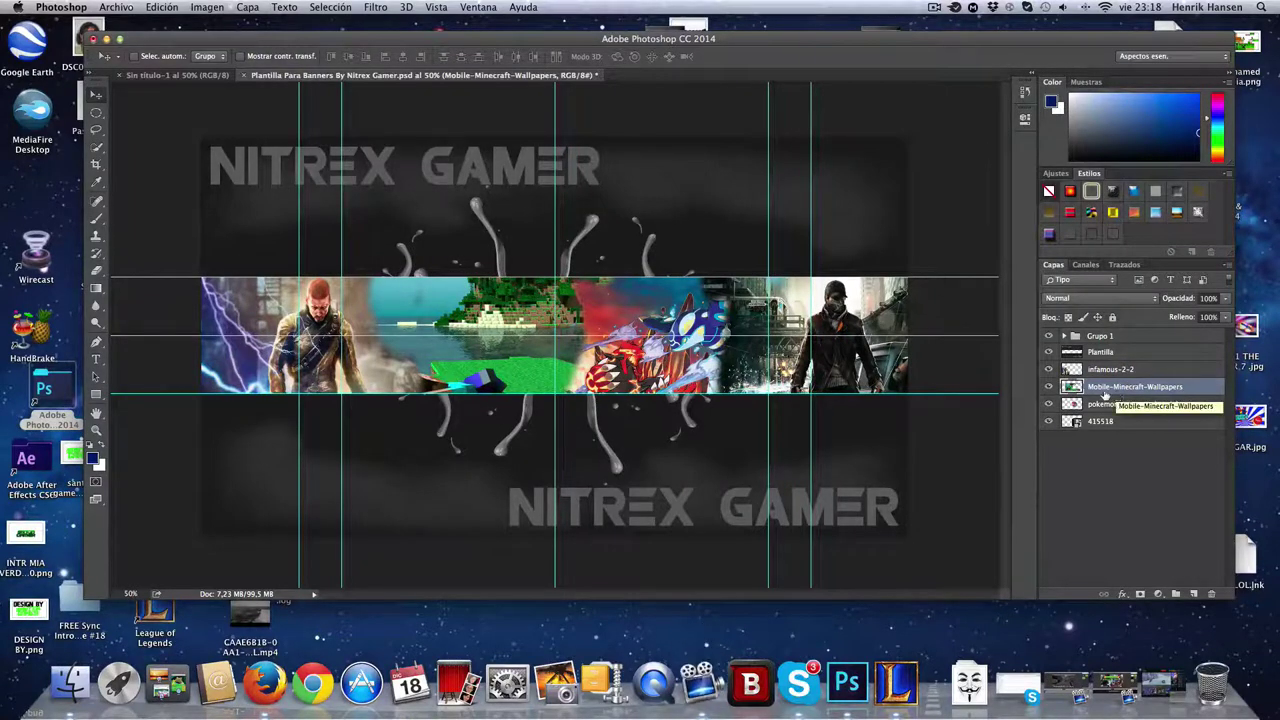
Place TEXTO MATI0081.png, scale it to about 89.6% between the two outer characters, and move its layer above infamous-2-2
left_click(116, 7)
left_click(150, 220)
left_click(640, 263)
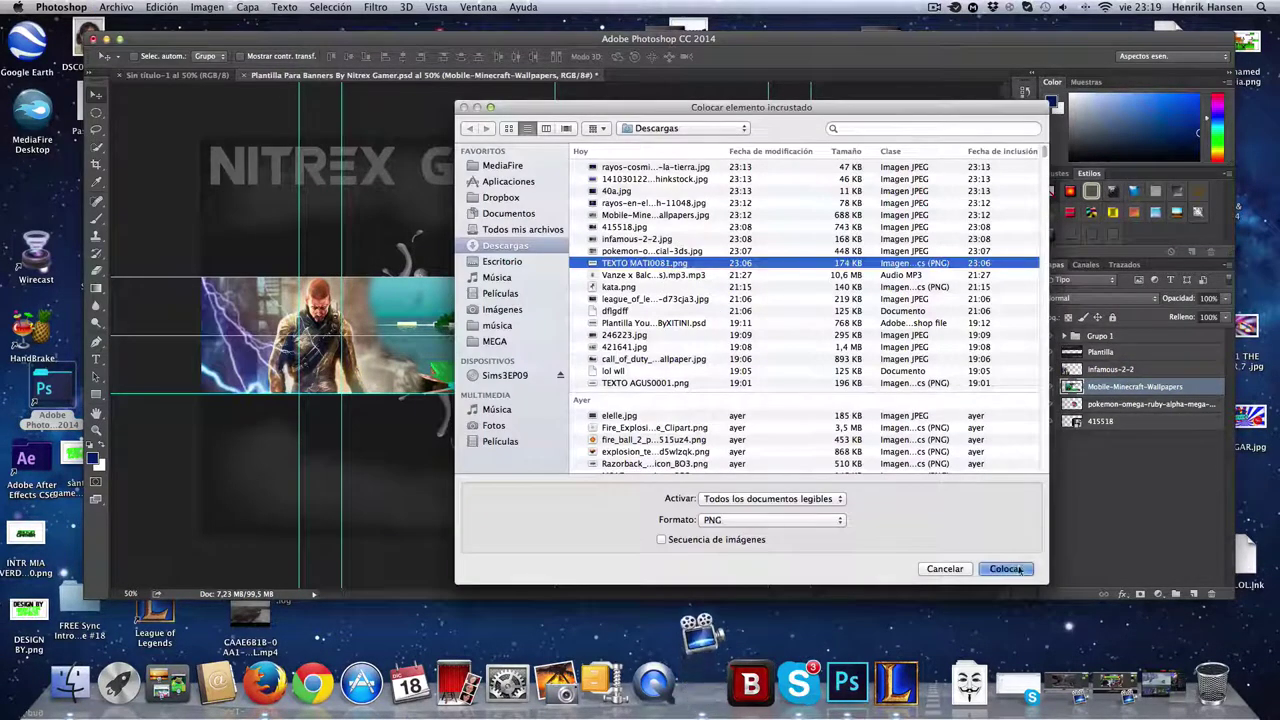
left_click(1005, 569)
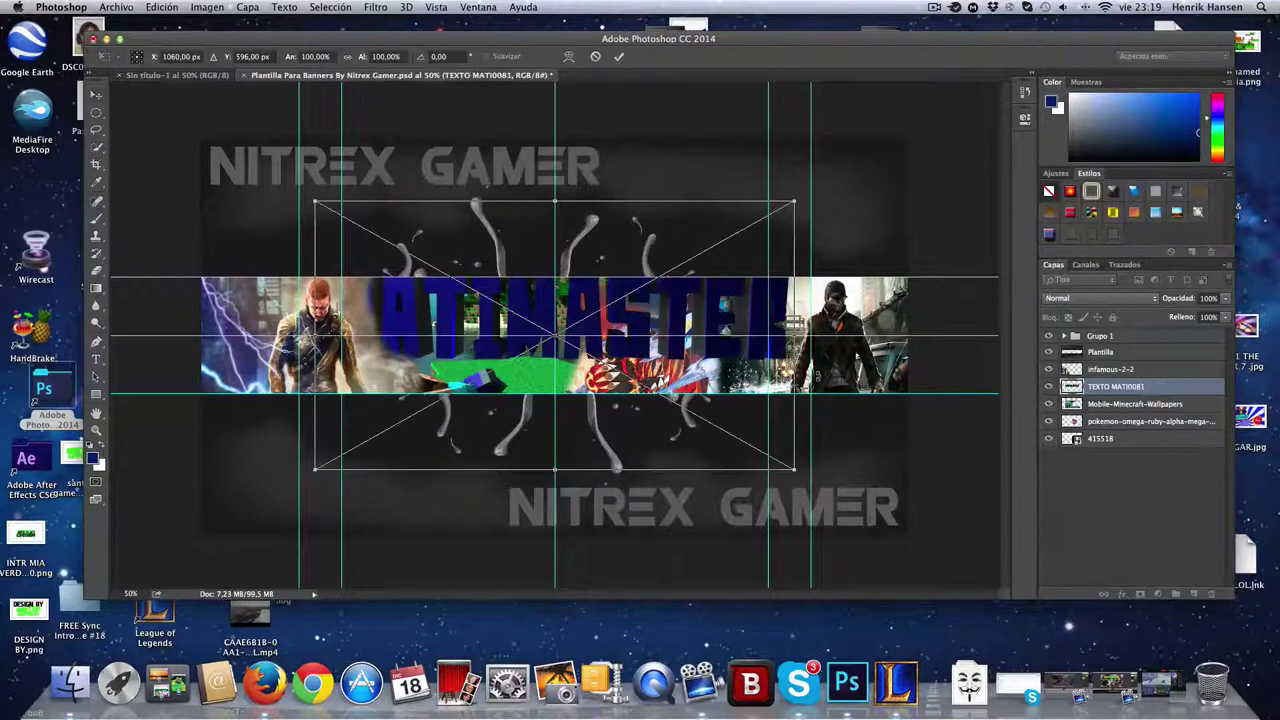
left_click_drag(522, 297, 522, 321)
left_click_drag(795, 228, 746, 253)
left_click_drag(618, 363, 652, 337)
left_click(97, 95)
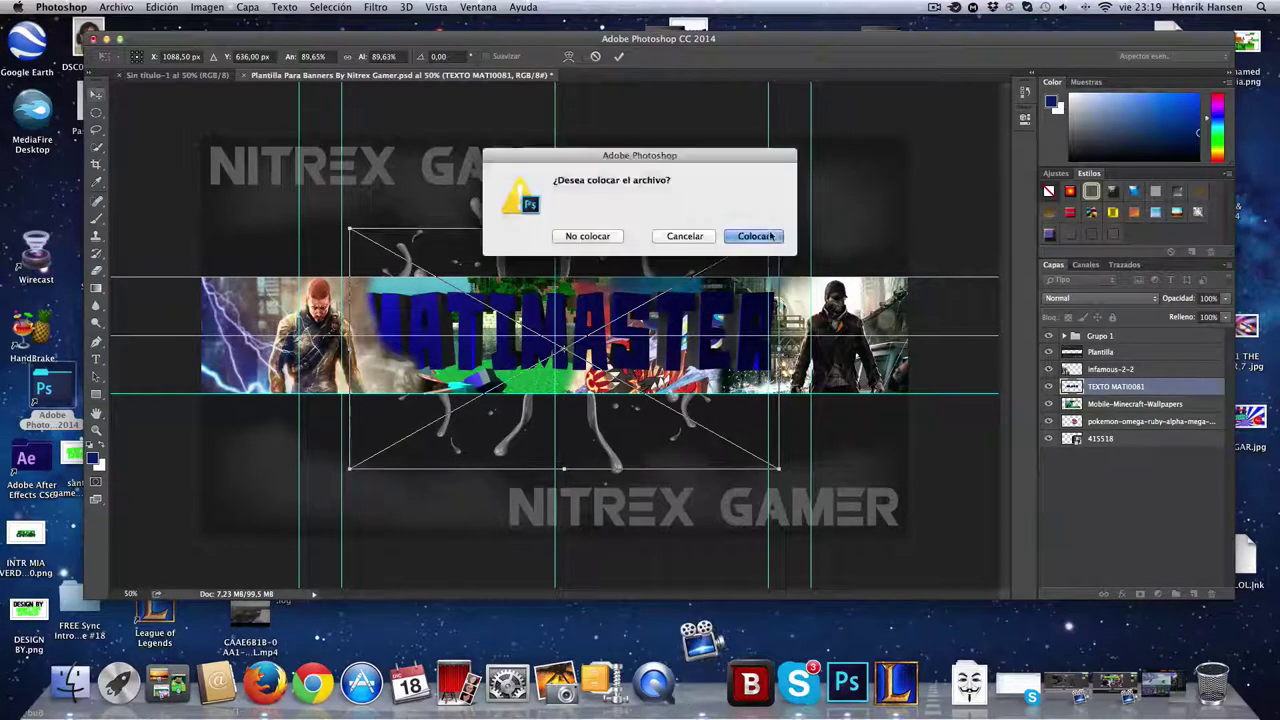
key("Return")
left_click_drag(1120, 387, 1117, 370)
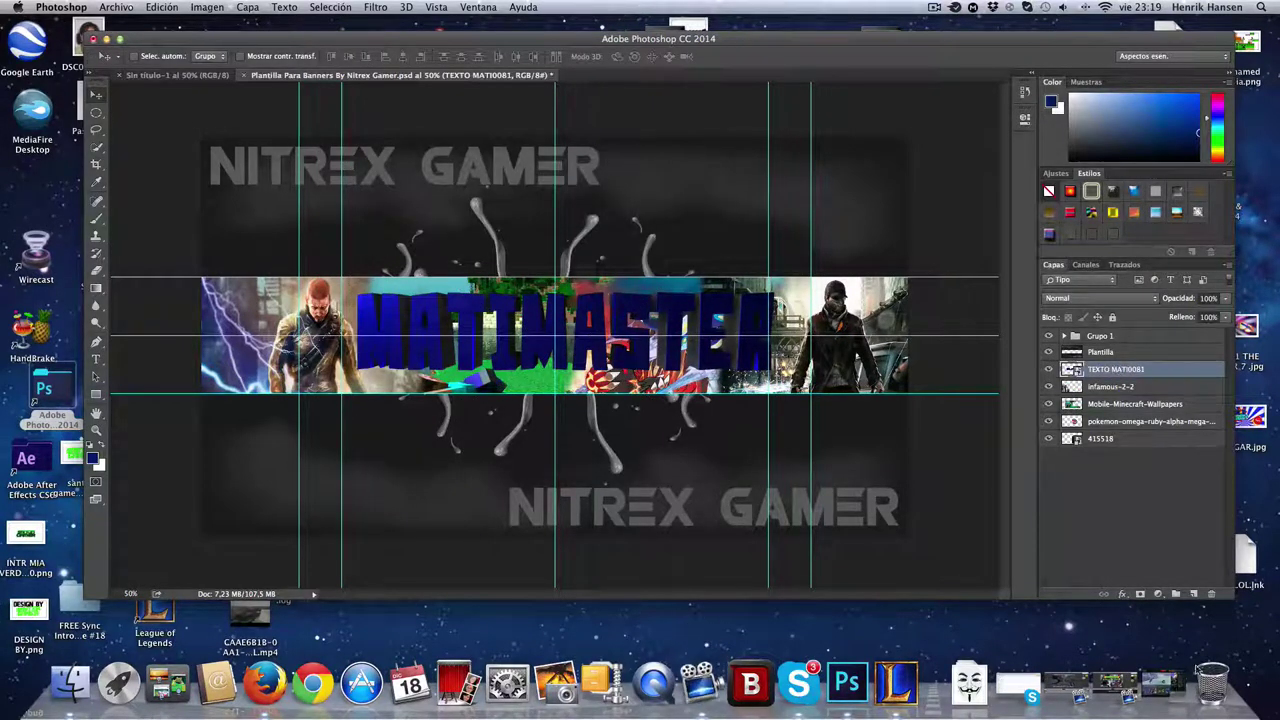
Create a new layer directly above infamous-2-2 and activate the Brush, keeping the dark blue foreground colour
left_click(1147, 388)
left_click(1194, 594)
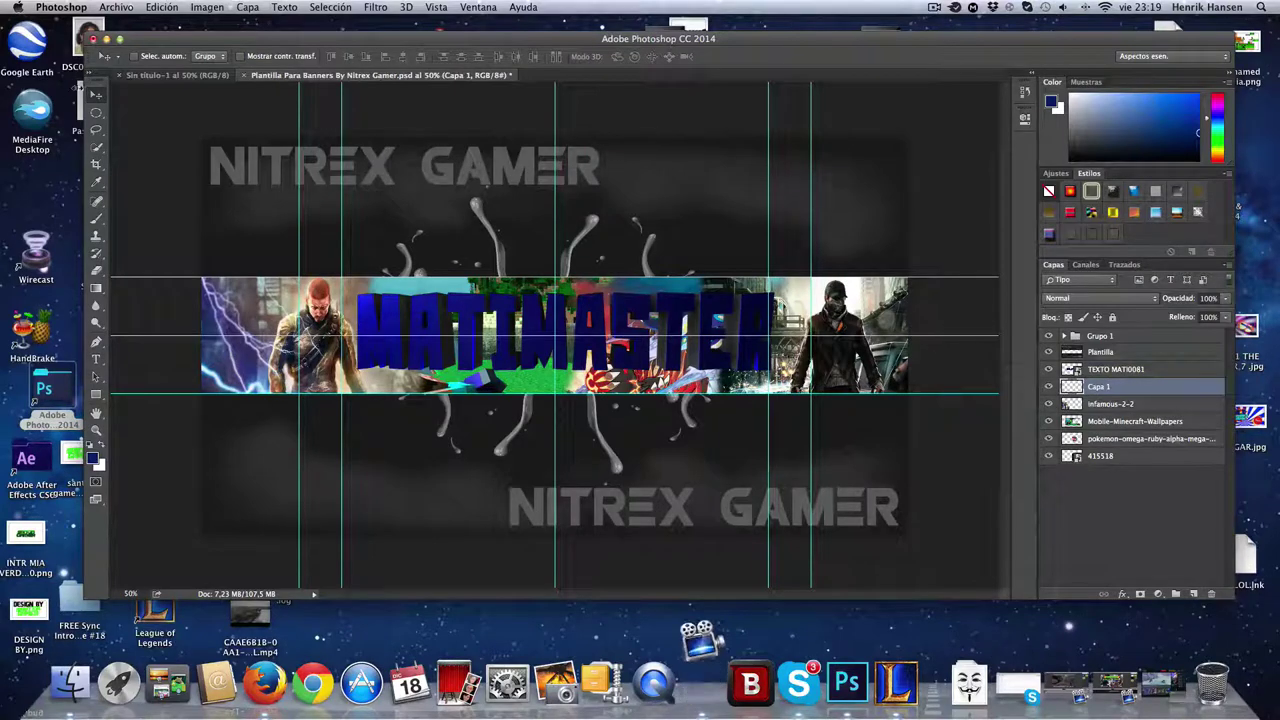
left_click(96, 218)
left_click(92, 458)
left_click(766, 211)
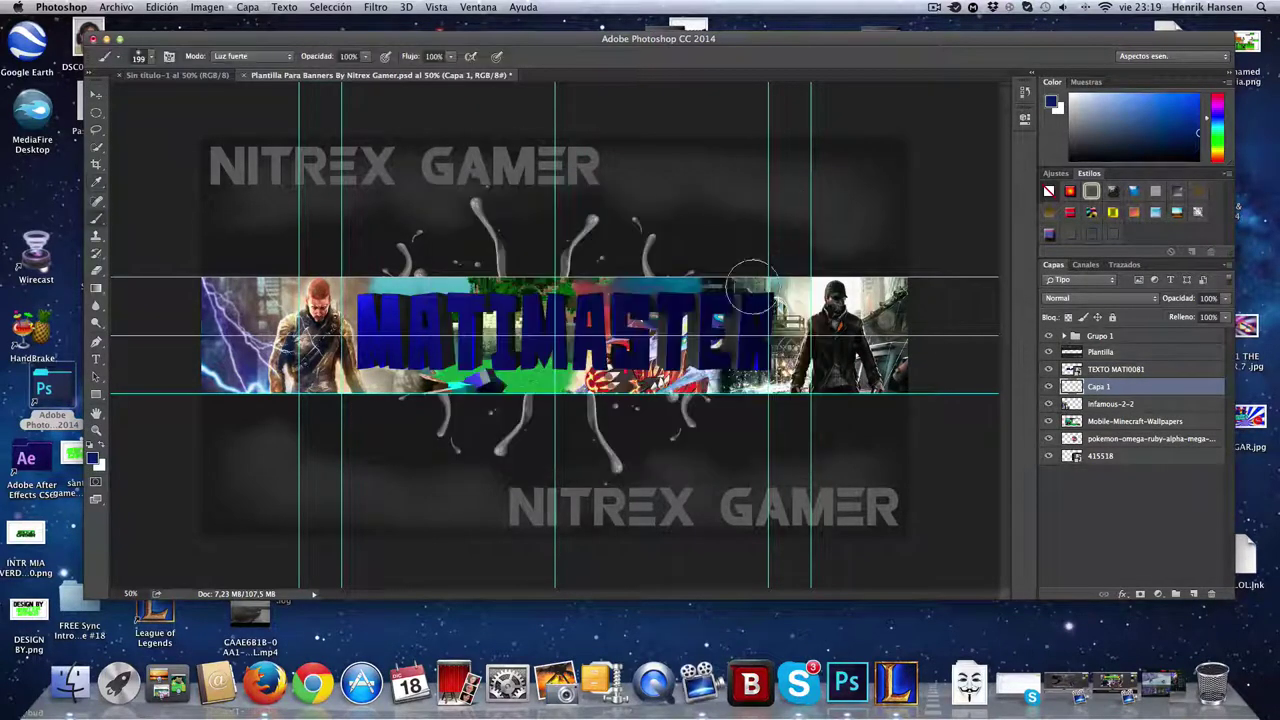
Rasterize the TEXTO MATI0081 layer and nudge the MATIMASTER text slightly down and left
left_click(1131, 372)
left_click(735, 332)
left_click(732, 247)
left_click(97, 95)
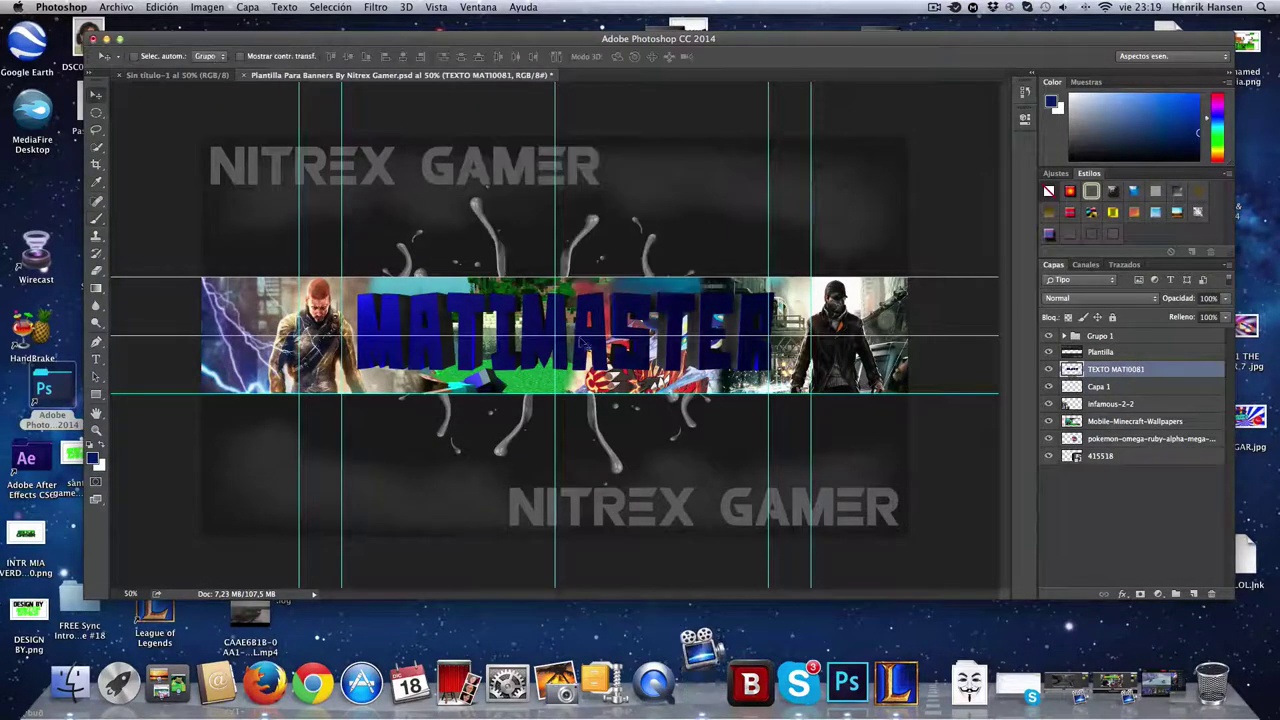
left_click_drag(577, 336, 570, 344)
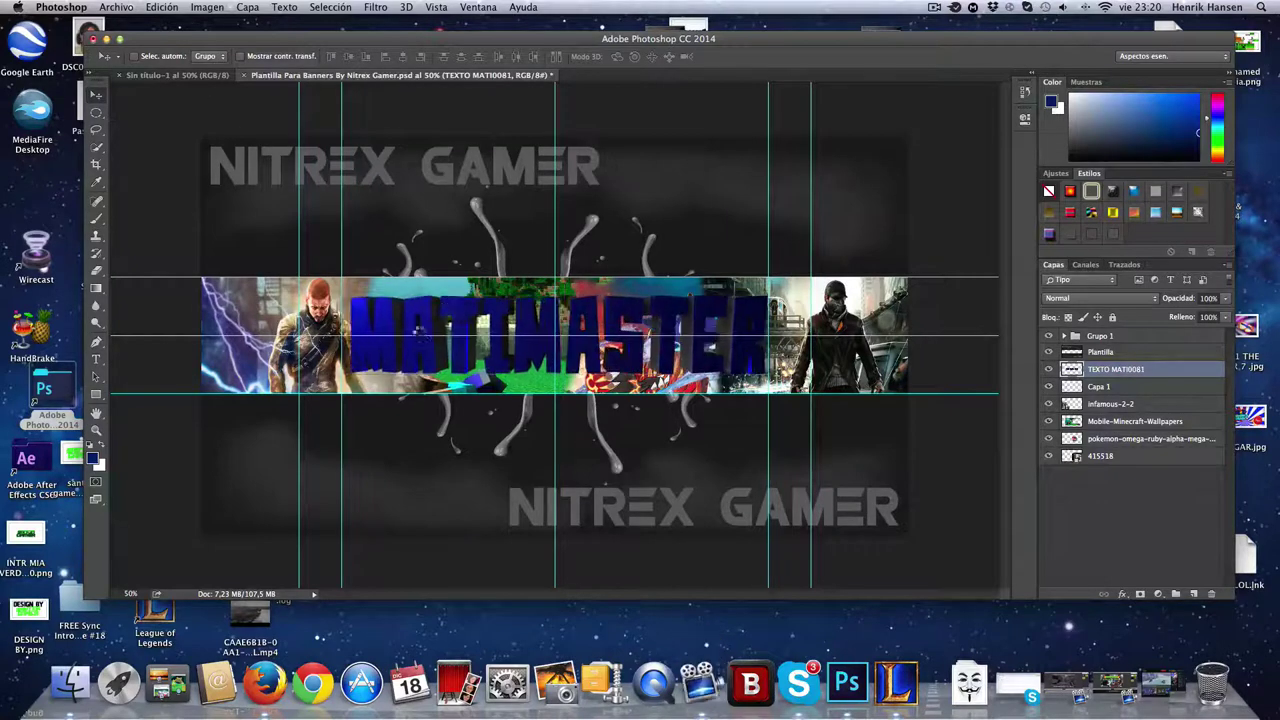
On Capa 1, paint dark blue 00246c with a 99 px brush at both ends of the banner and around the text
left_click(1115, 389)
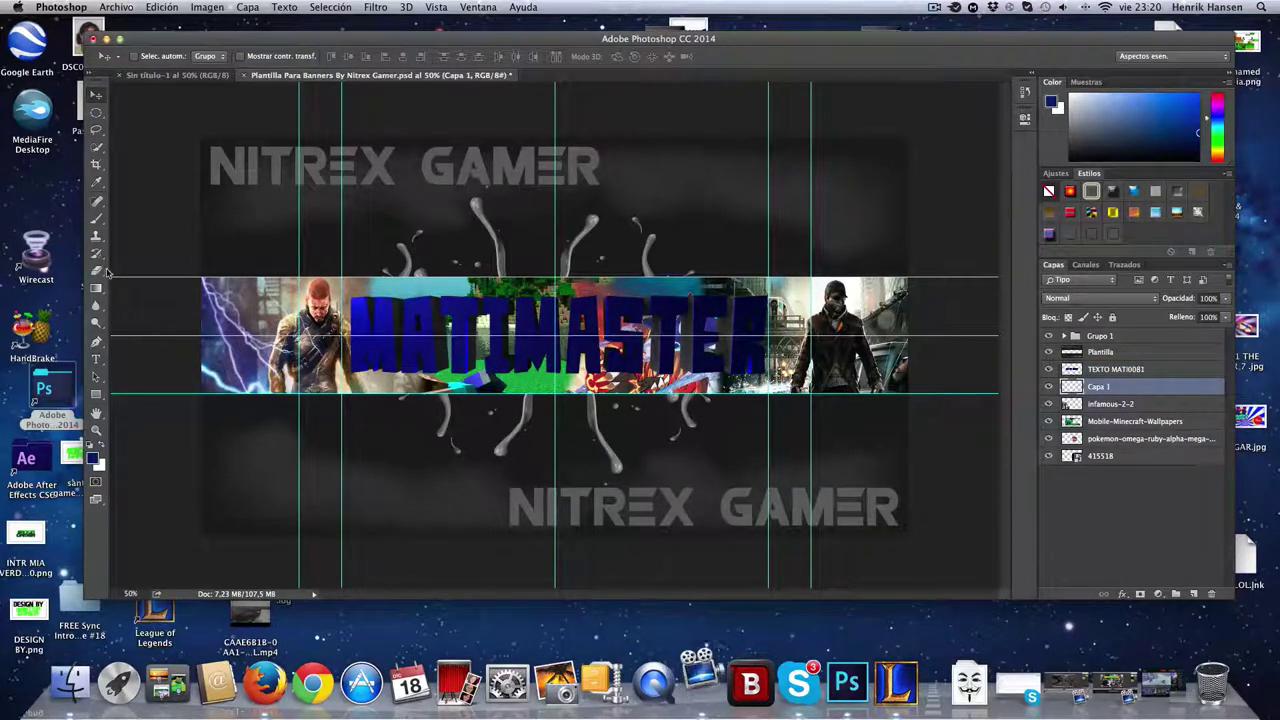
left_click(97, 218)
left_click(140, 57)
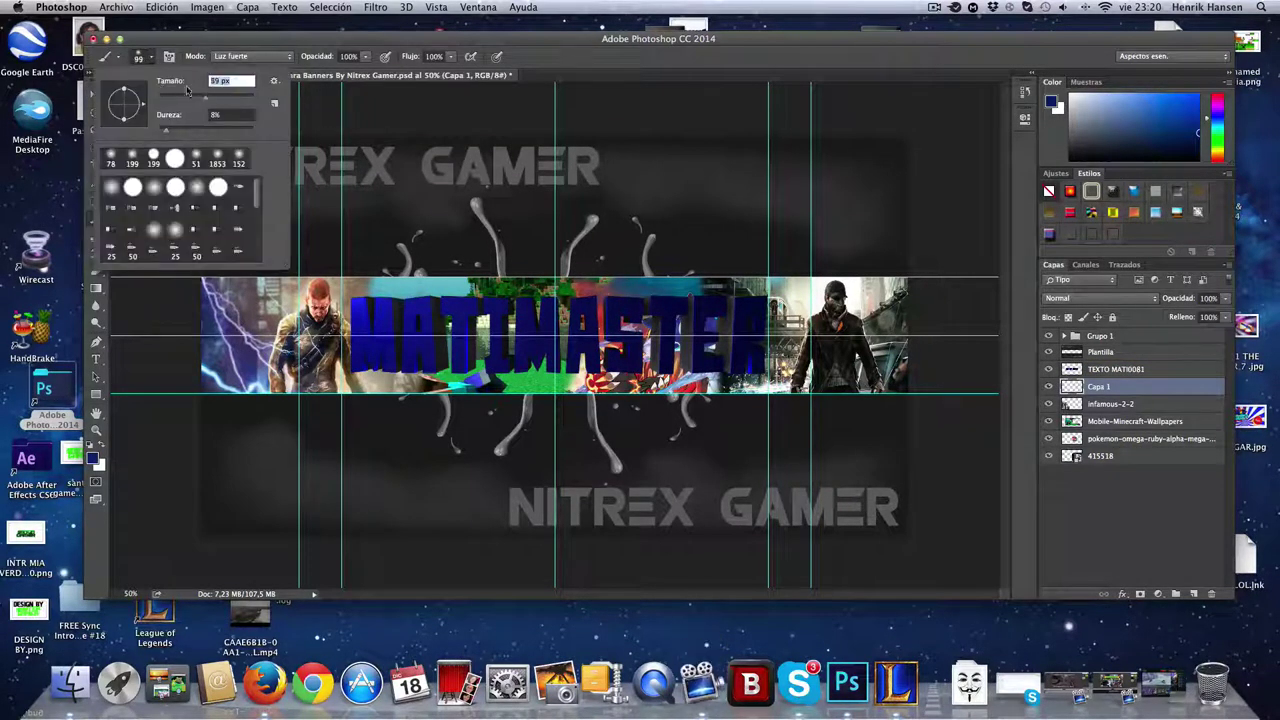
left_click(214, 288)
left_click_drag(202, 283, 214, 386)
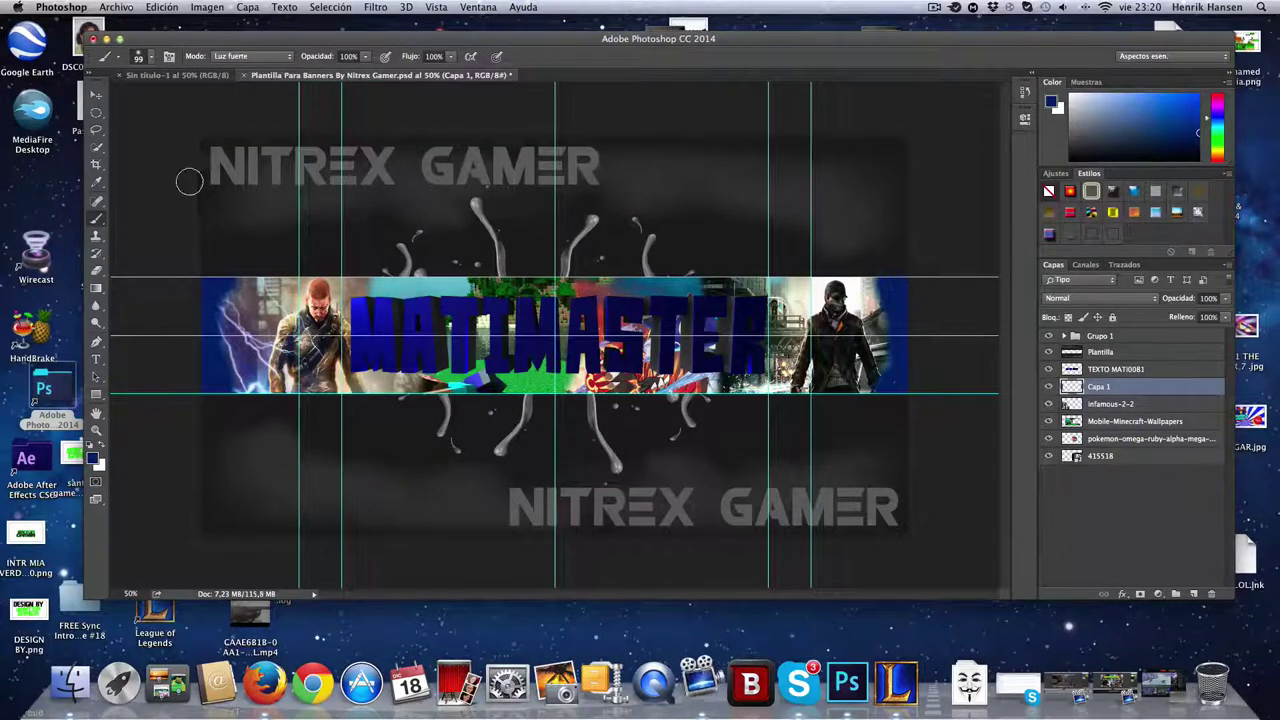
mouse_move(372, 358)
left_mouse_down()
mouse_move(484, 345)
mouse_move(755, 362)
mouse_move(612, 330)
mouse_move(360, 312)
left_mouse_up()
Set the foreground colour to black and paint behind the MATIMASTER text on Capa 1
left_click(93, 458)
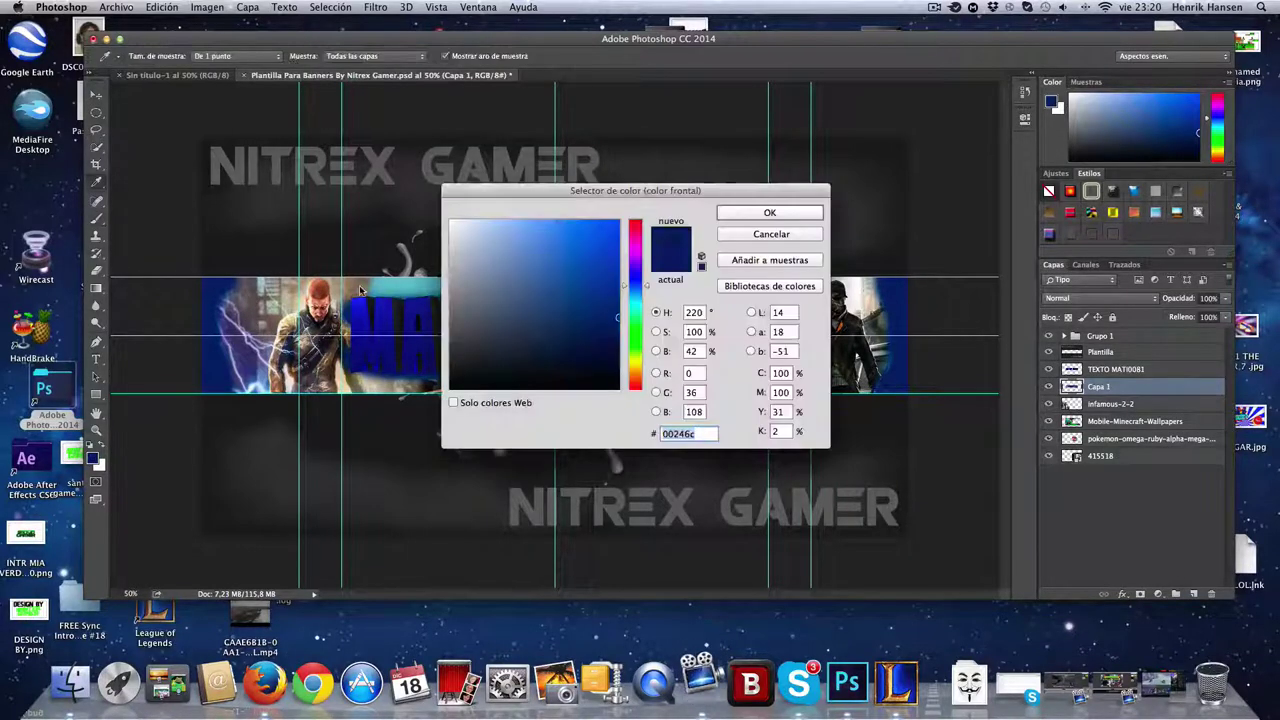
left_click(468, 383)
left_click(769, 212)
mouse_move(718, 362)
left_mouse_down()
mouse_move(707, 308)
mouse_move(541, 363)
left_mouse_up()
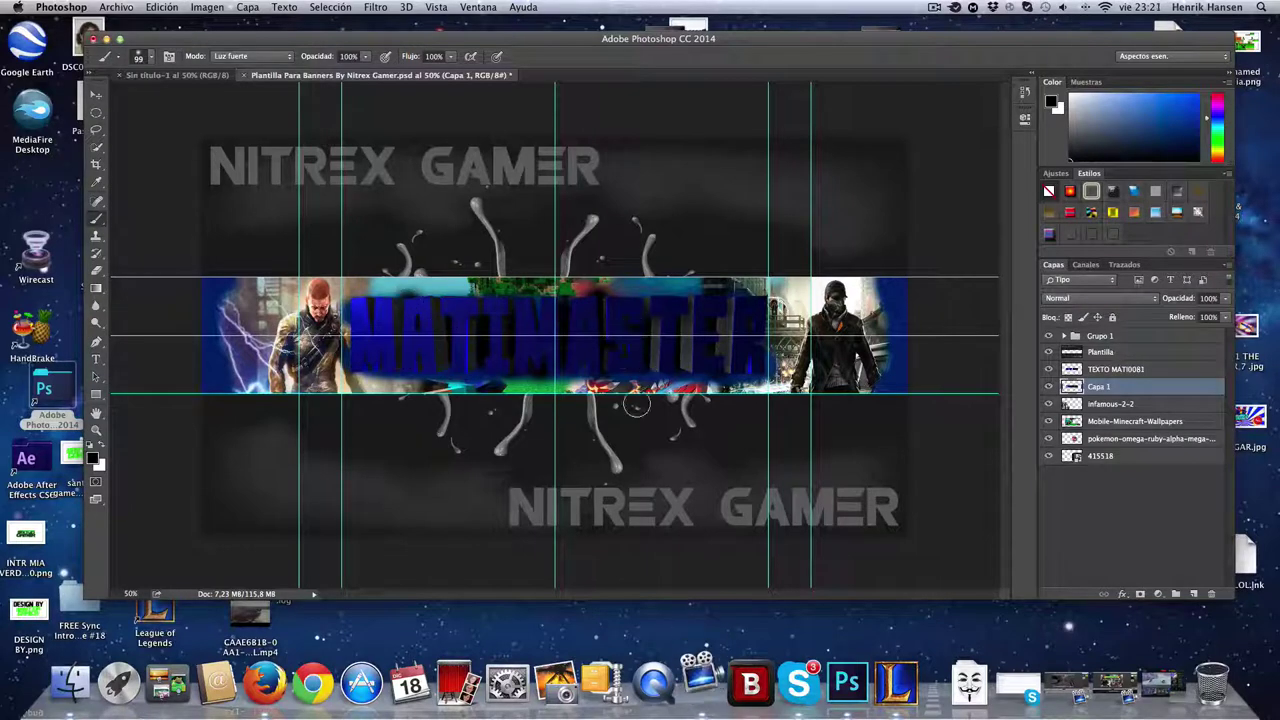
Set the foreground colour to 003ebc and paint along the banner's upper and lower edges on Capa 1
left_click(92, 456)
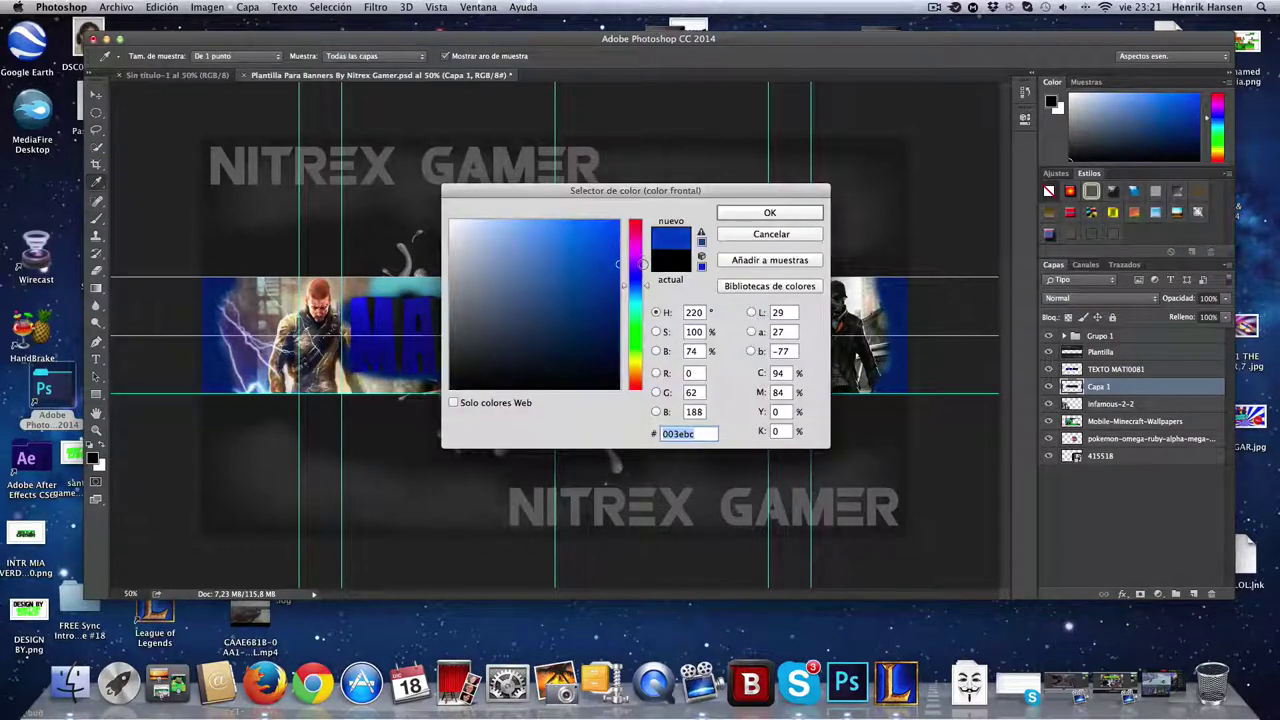
left_click(755, 215)
mouse_move(372, 390)
left_mouse_down()
mouse_move(258, 397)
mouse_move(663, 400)
mouse_move(554, 273)
mouse_move(228, 292)
left_mouse_up()
Pick a darker blue foreground colour and paint over the two outer character areas on Capa 1
left_click(93, 457)
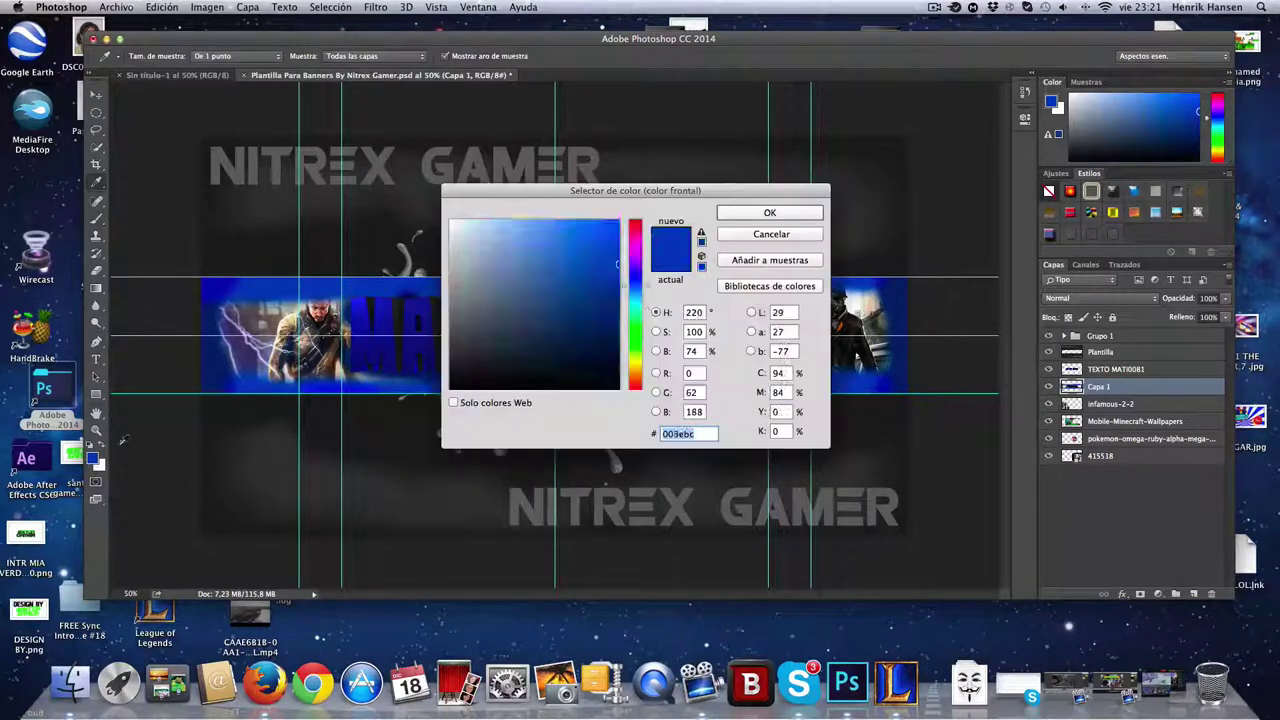
left_click_drag(637, 311, 638, 277)
left_click(757, 213)
mouse_move(272, 367)
left_mouse_down()
mouse_move(224, 320)
mouse_move(398, 375)
left_mouse_up()
mouse_move(775, 358)
left_mouse_down()
mouse_move(840, 301)
mouse_move(750, 299)
mouse_move(851, 345)
mouse_move(878, 331)
left_mouse_up()
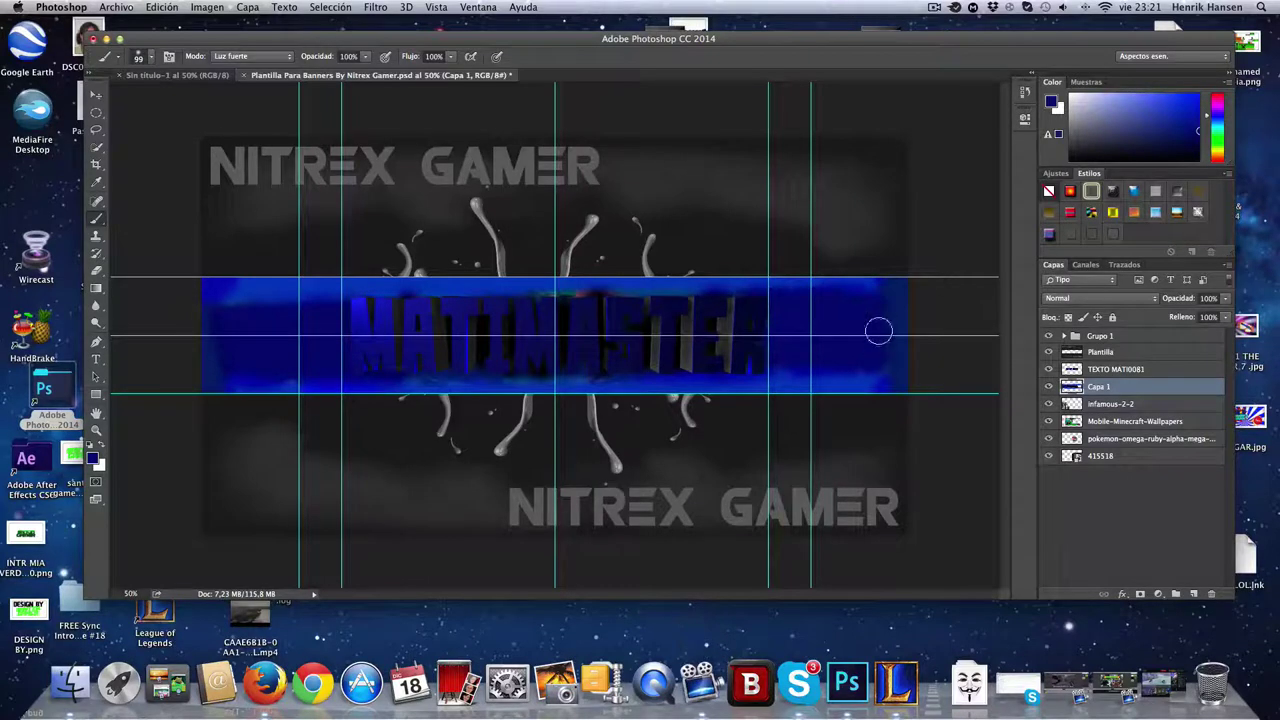
Lower the opacity of Capa 1 so the game pictures show through the paint
key("v")
left_click(1225, 298)
mouse_move(1234, 318)
left_mouse_down()
mouse_move(1175, 318)
mouse_move(1189, 320)
left_mouse_up()
Paint a dark navy border around the banner on a new layer above Capa 1 and set that layer's opacity to 46%
left_click(1194, 594)
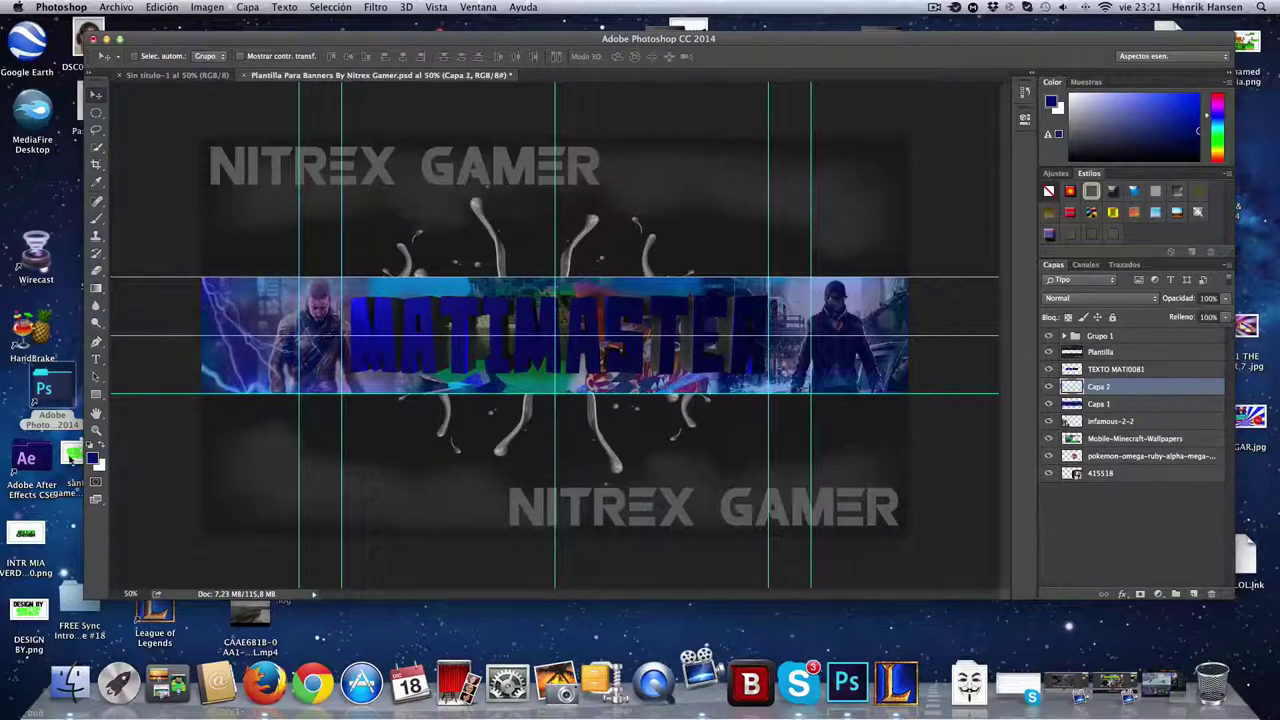
left_click(92, 458)
left_click(762, 210)
key("b")
mouse_move(201, 284)
left_mouse_down()
mouse_move(205, 399)
mouse_move(225, 292)
mouse_move(213, 294)
mouse_move(228, 393)
mouse_move(461, 406)
mouse_move(880, 390)
mouse_move(395, 396)
mouse_move(720, 388)
left_mouse_up()
mouse_move(255, 286)
left_mouse_down()
mouse_move(914, 284)
mouse_move(902, 410)
left_mouse_up()
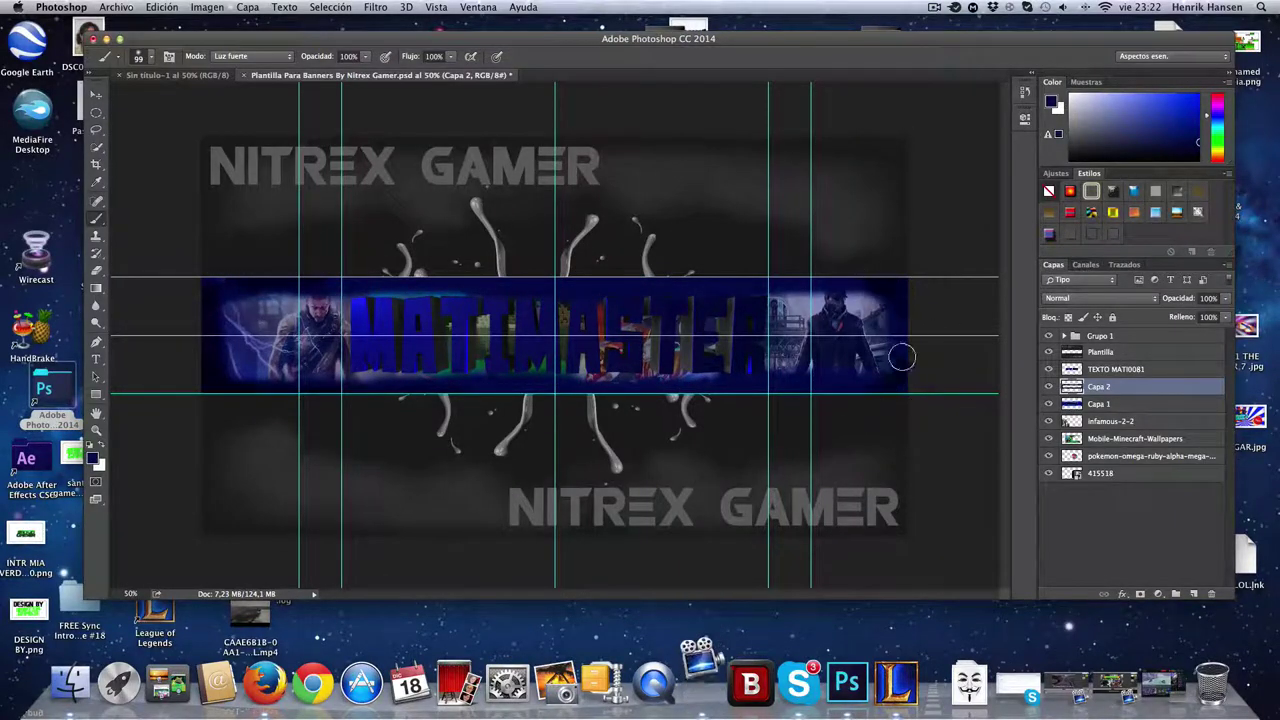
key("v")
left_click_drag(1225, 298, 1192, 317)
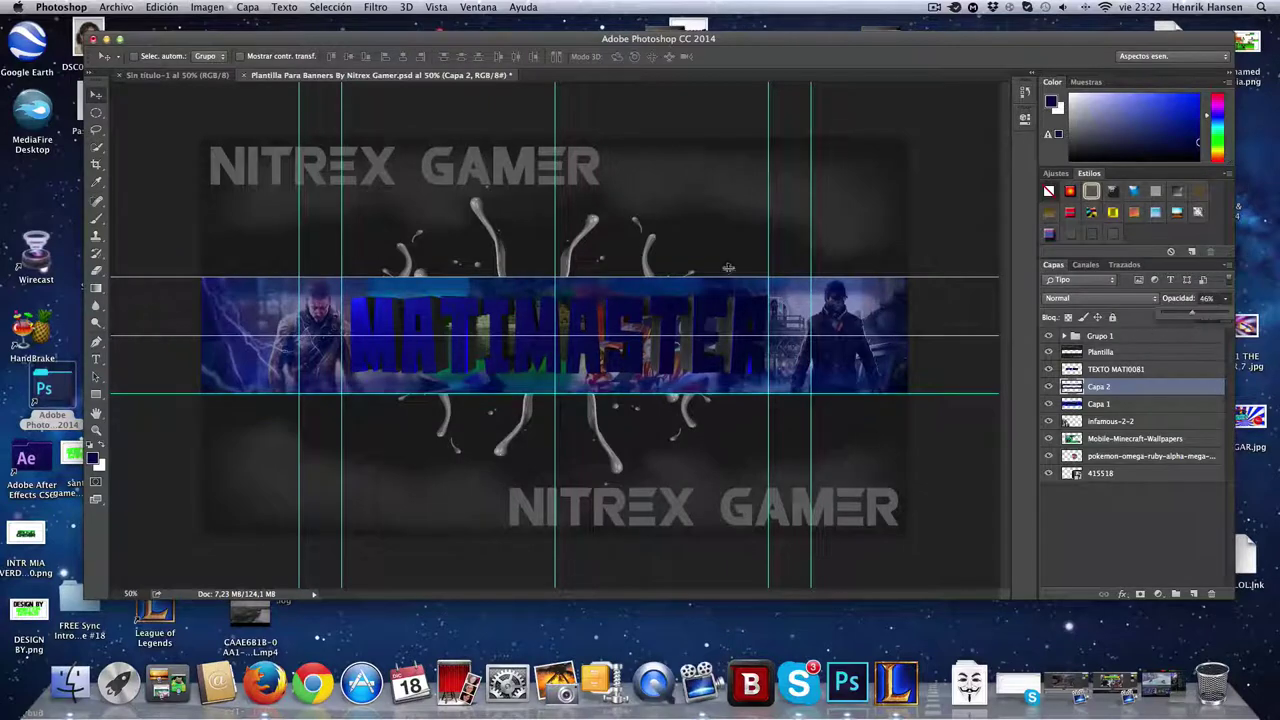
Paint over the two outer character areas on Capa 2 with foreground colour 0018ad and lower the layer's opacity to 32%
left_click(96, 459)
left_click(620, 275)
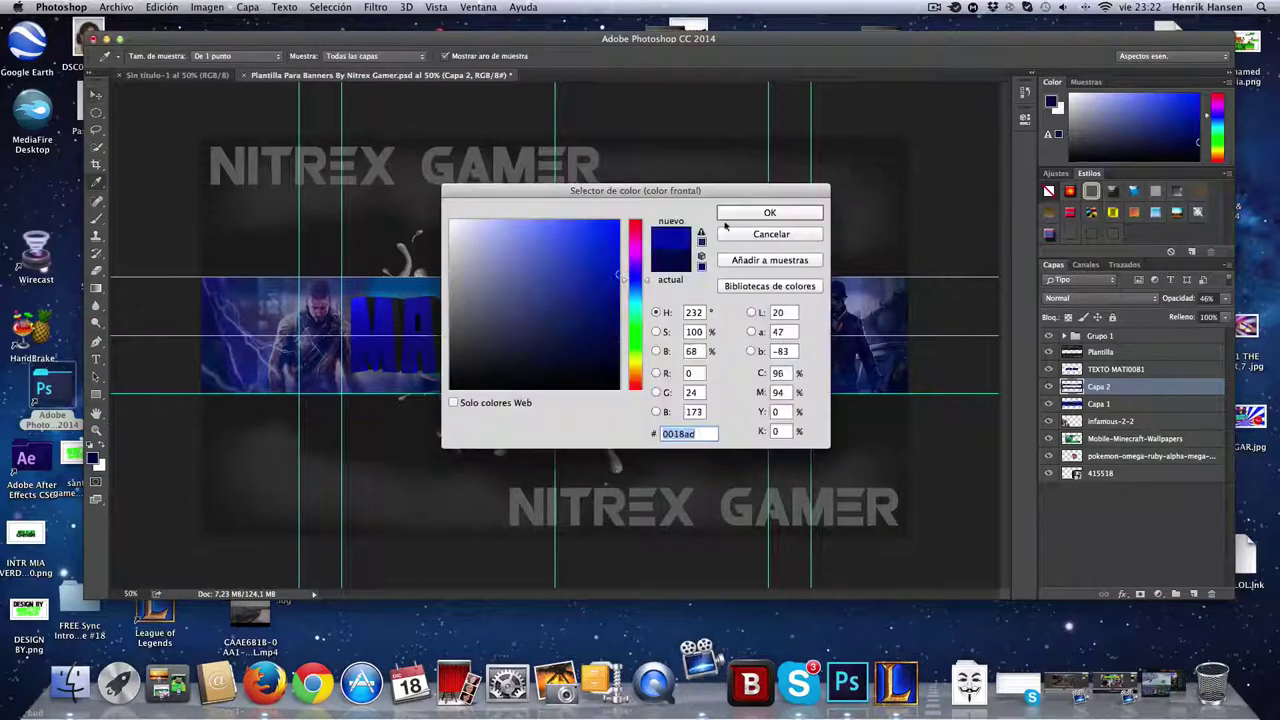
left_click(738, 215)
key("b")
left_click_drag(209, 311, 325, 311)
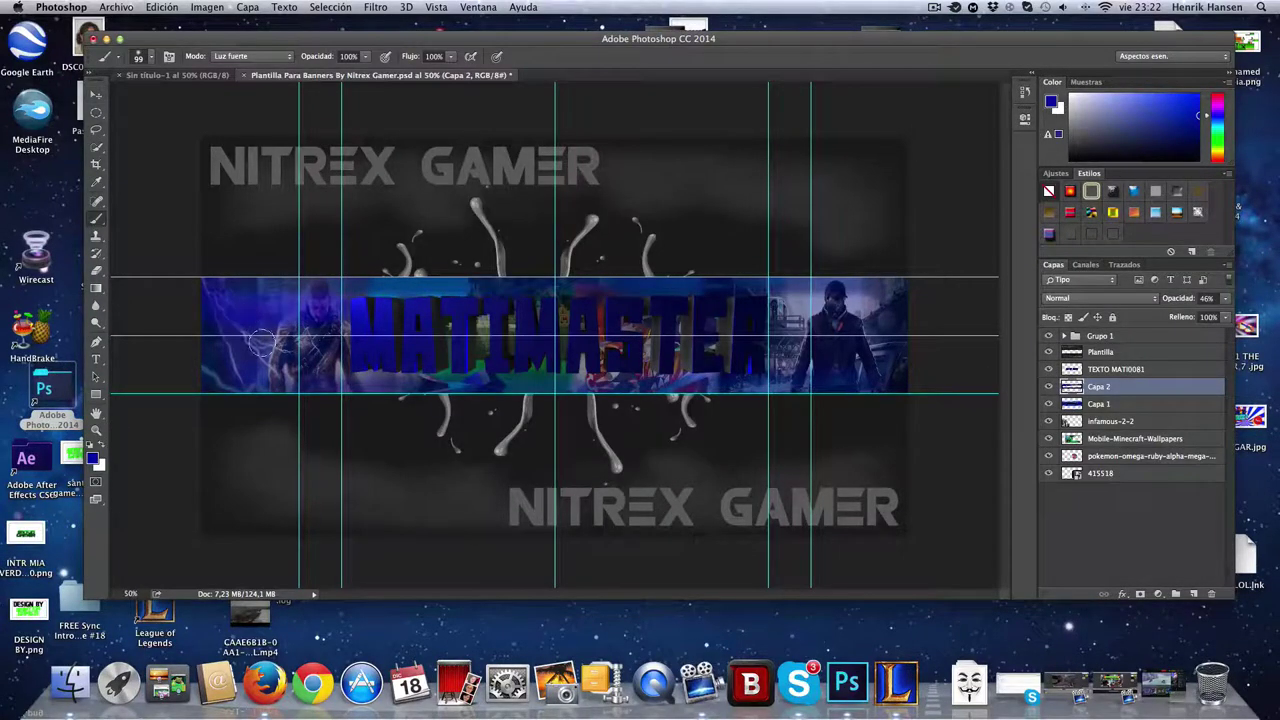
mouse_move(466, 353)
left_mouse_down()
mouse_move(796, 359)
mouse_move(377, 372)
mouse_move(837, 370)
mouse_move(850, 306)
mouse_move(795, 364)
mouse_move(849, 340)
left_mouse_up()
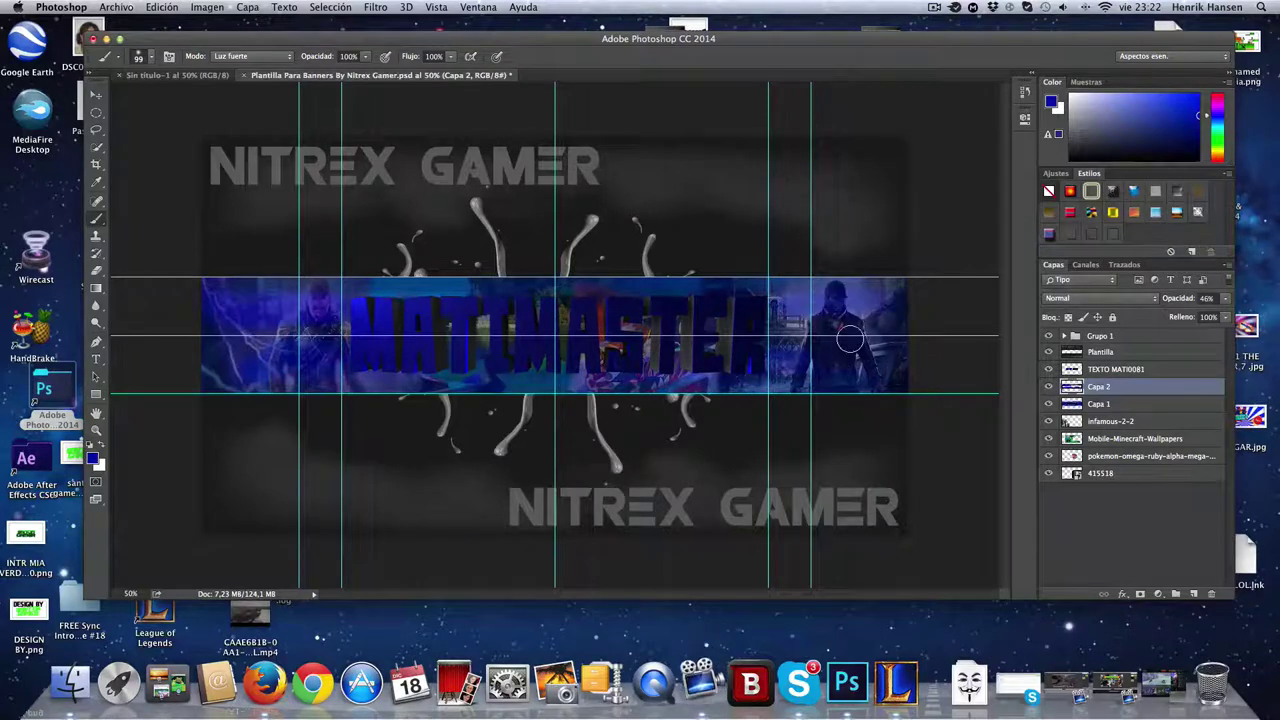
left_click_drag(1224, 304, 1187, 317)
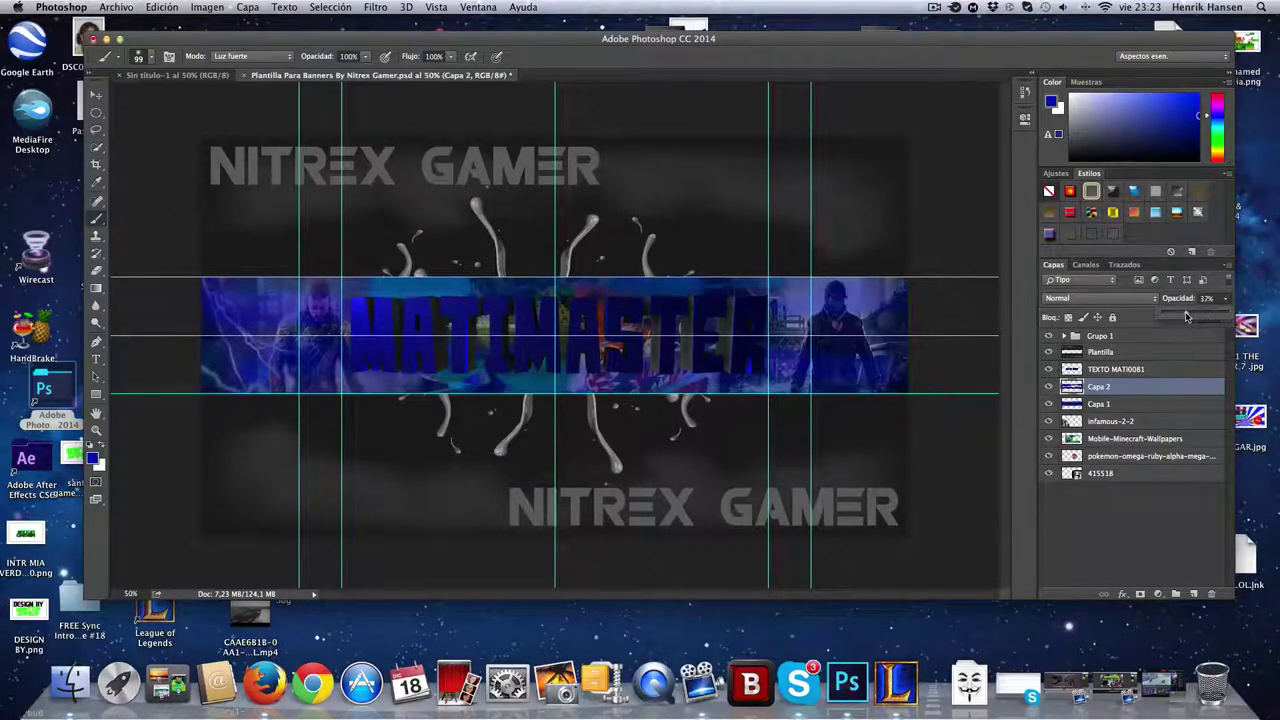
Place rayos-en-el-cielo-ph-11048.jpg behind the MATIMASTER text at the banner's centre and set its blend mode to Trama
left_click(116, 7)
left_click(150, 211)
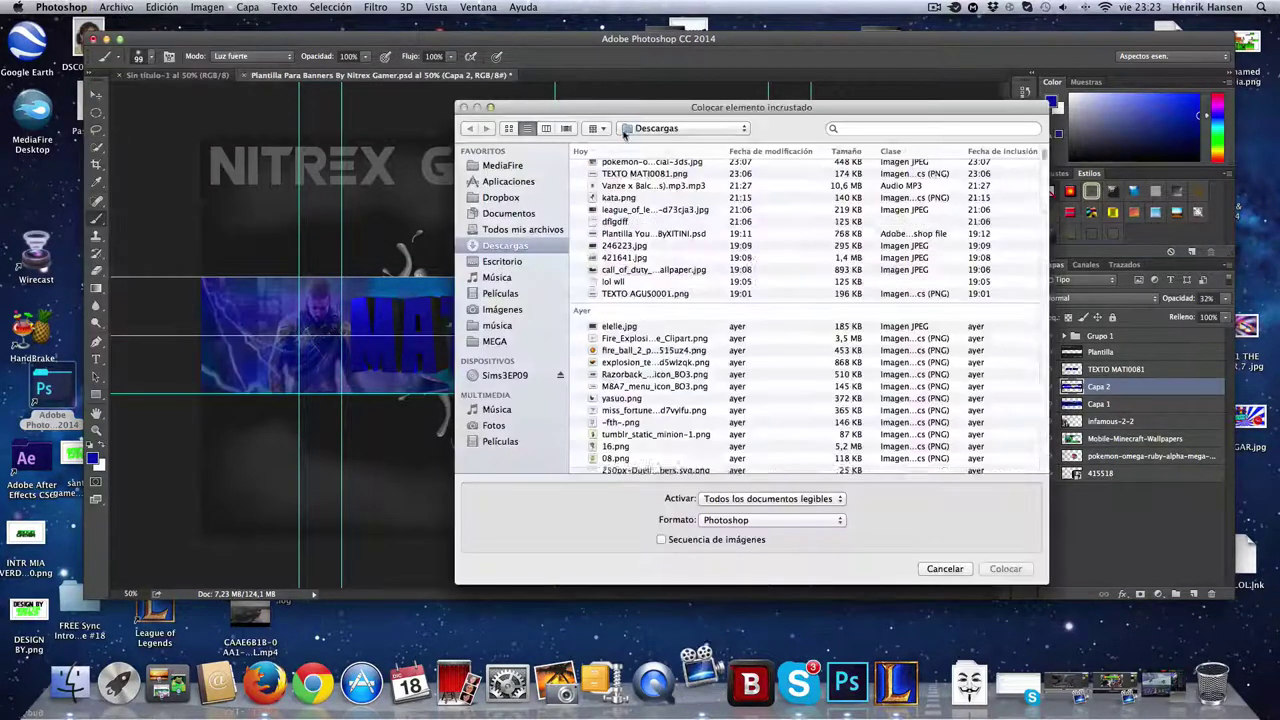
left_click(650, 203)
left_click(1005, 569)
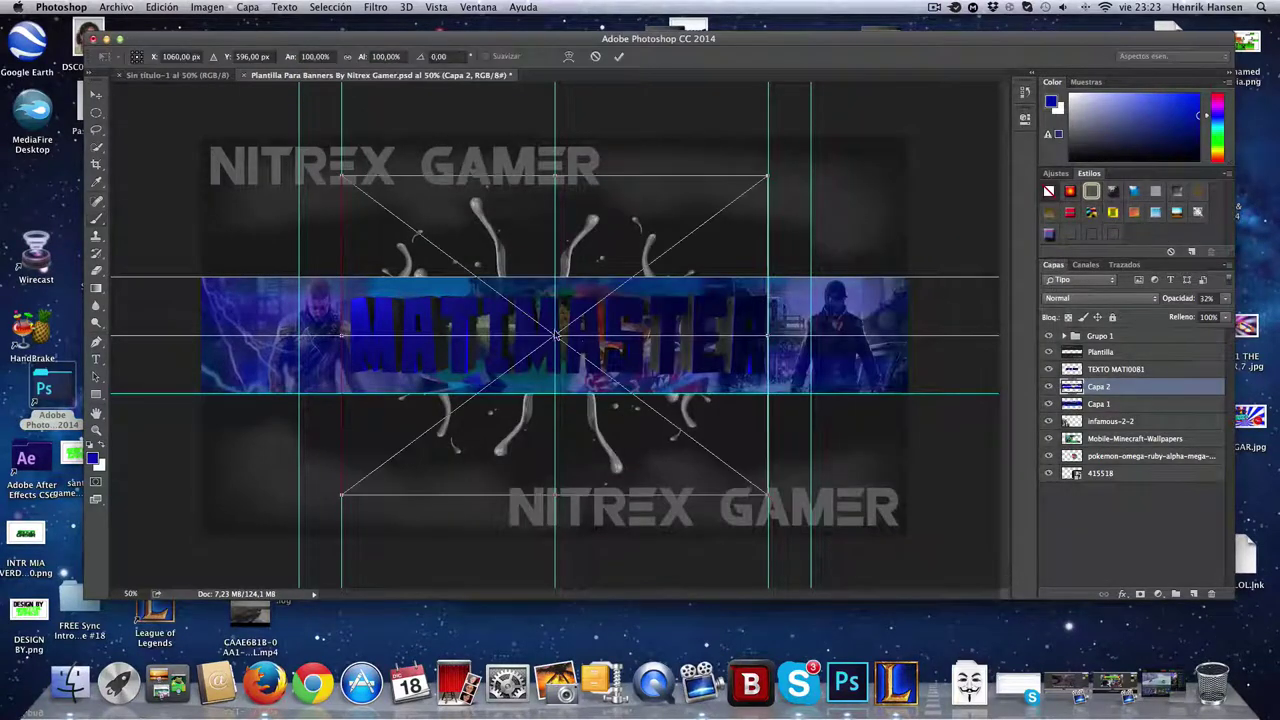
mouse_move(581, 335)
left_mouse_down()
mouse_move(597, 360)
mouse_move(784, 346)
mouse_move(564, 343)
left_mouse_up()
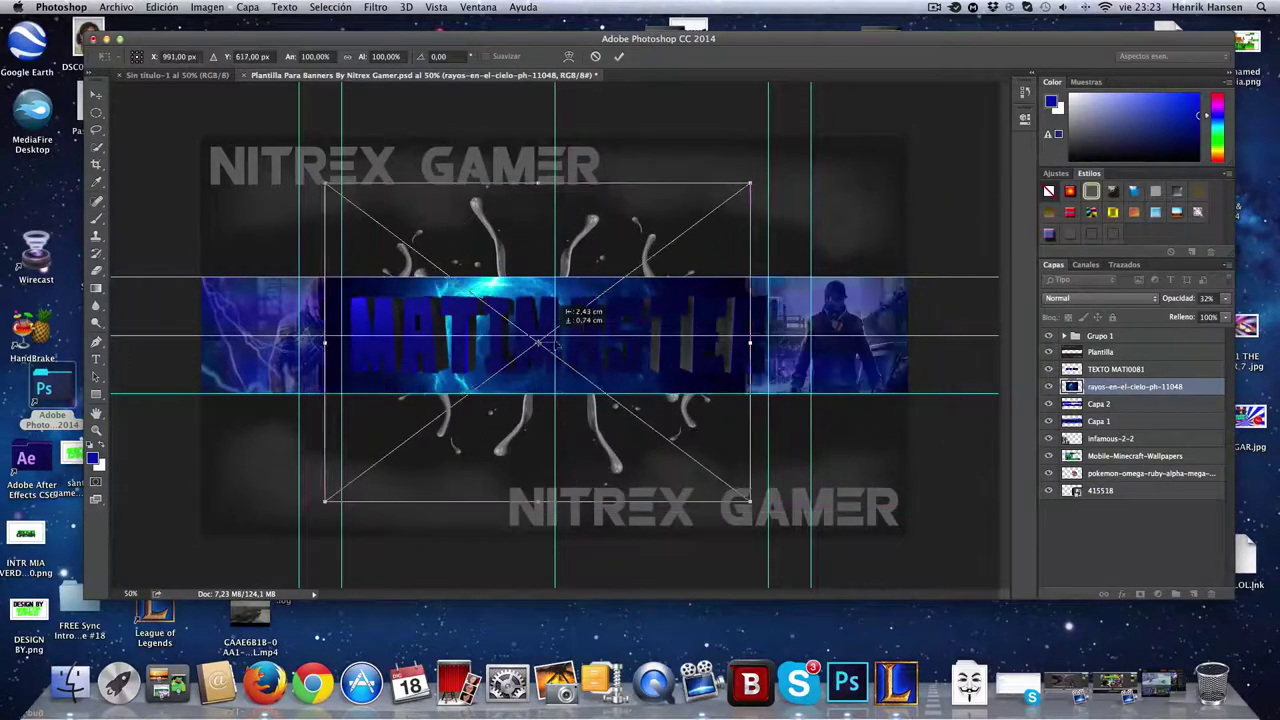
left_click(96, 95)
left_click(752, 236)
left_click(1100, 298)
left_click(1085, 397)
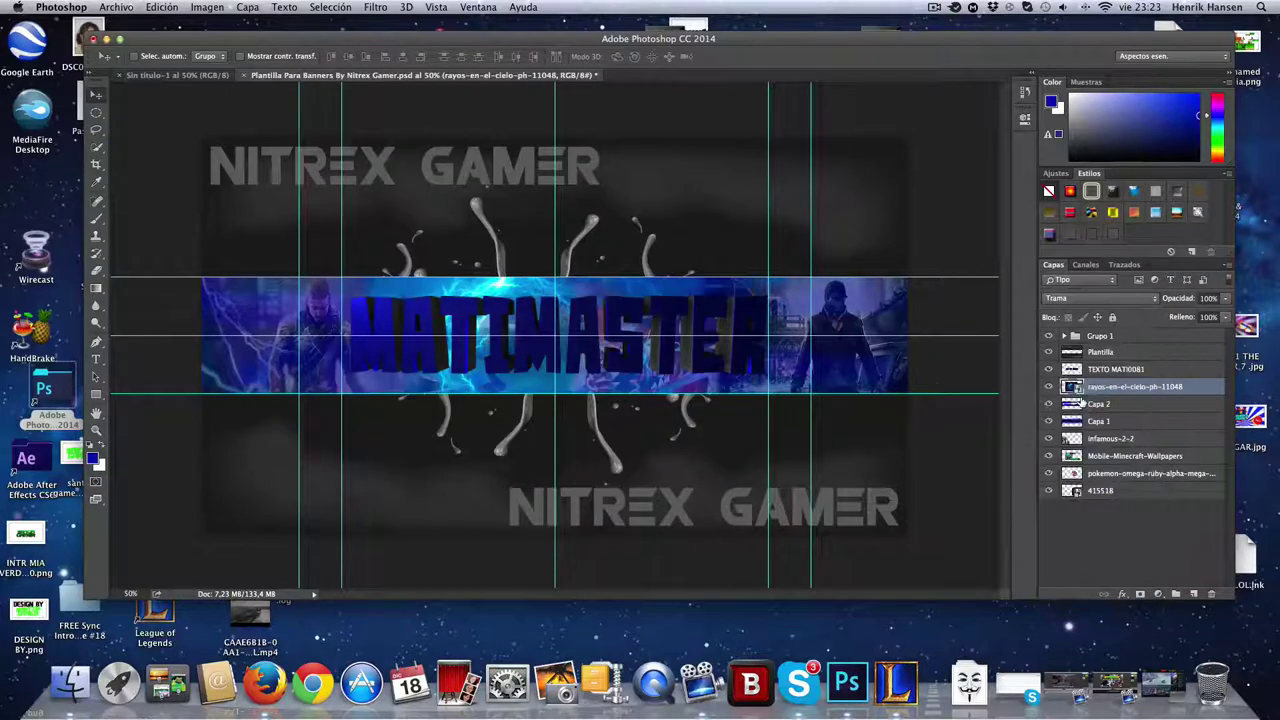
Place the lightning image 40a.jpg over the right end of the banner and resize it to cover the character
left_click(116, 7)
left_click(198, 215)
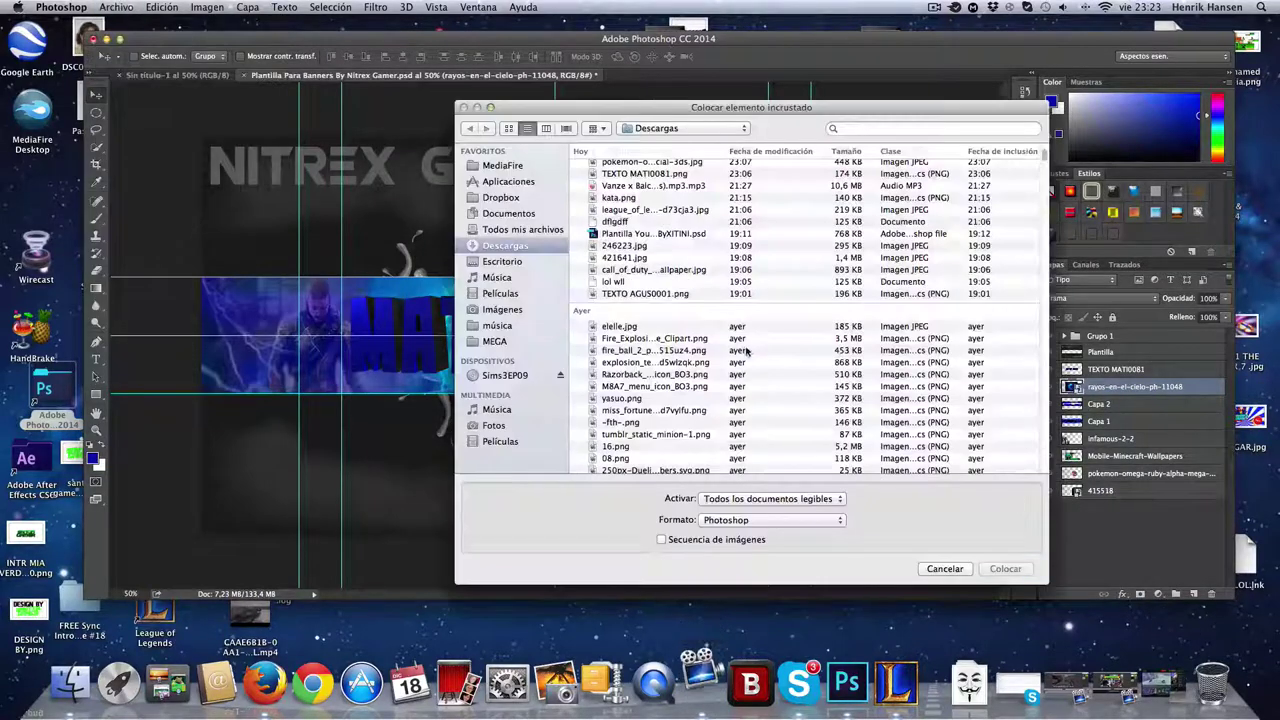
left_click(662, 191)
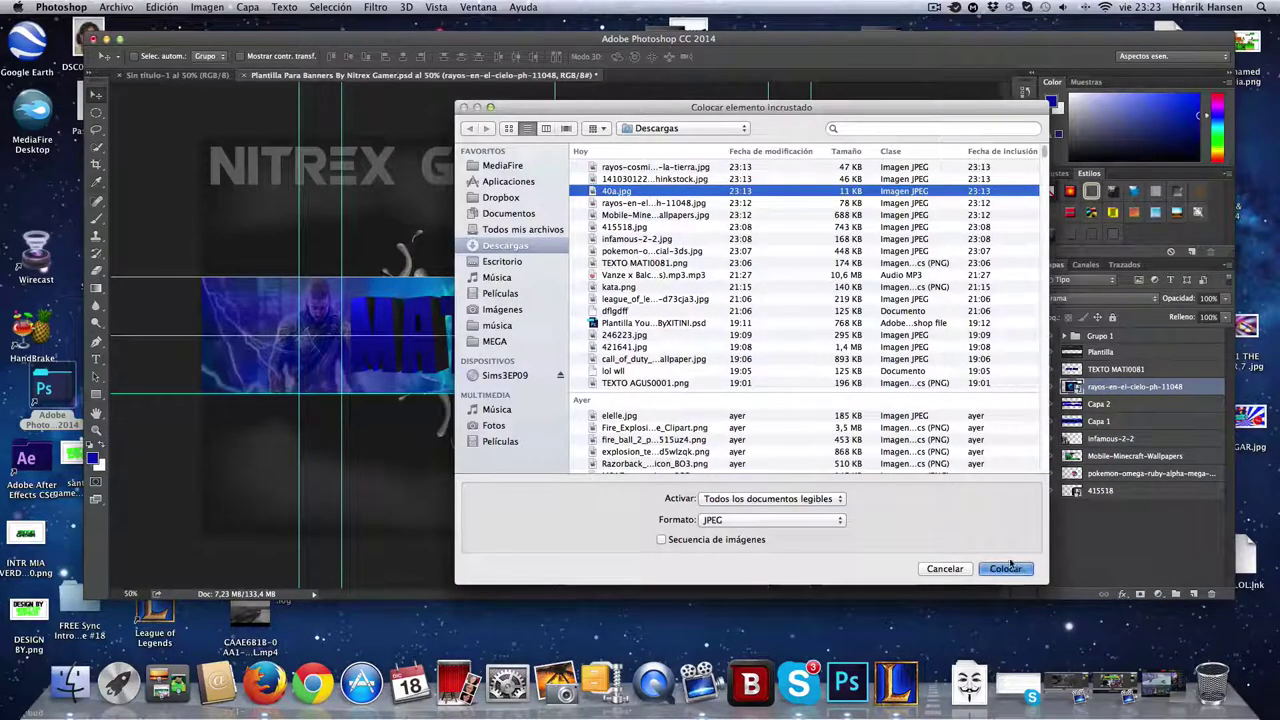
left_click(1006, 568)
left_click_drag(704, 330, 852, 275)
left_click_drag(760, 322, 809, 328)
left_click(97, 95)
left_click(757, 272)
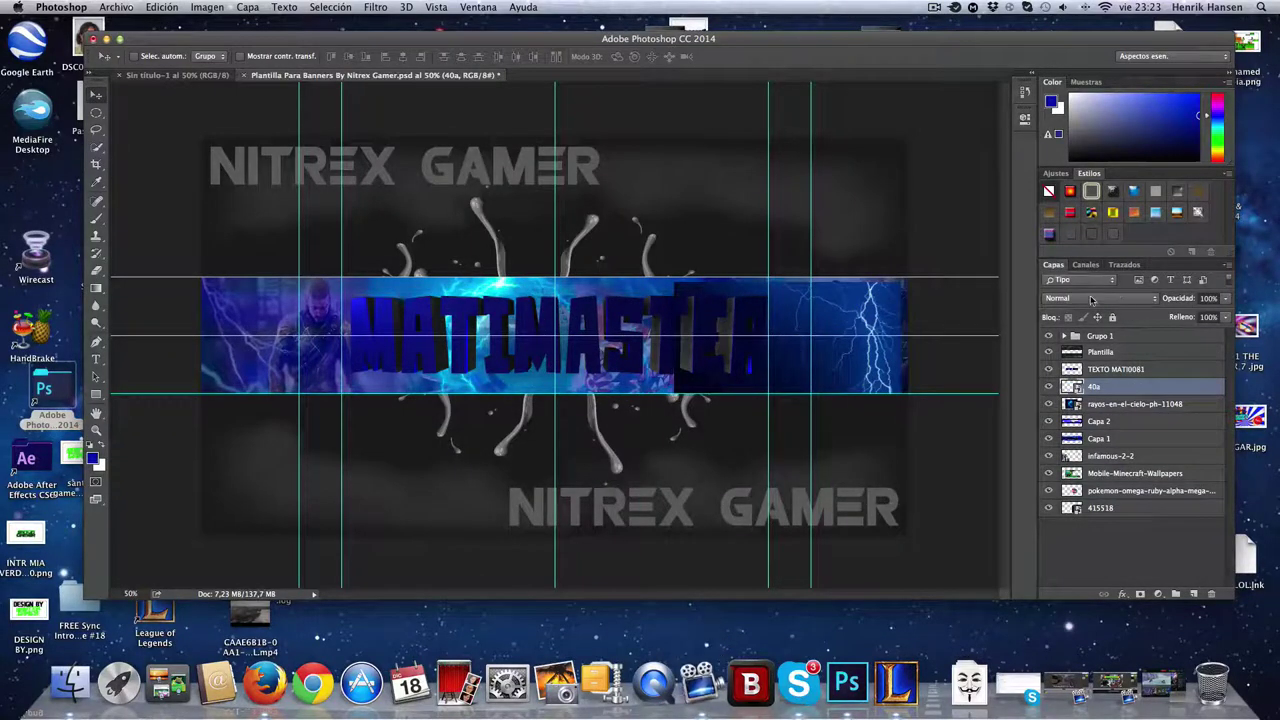
Set the 40a layer's blend mode to Trama and its opacity to 70%
left_click(1092, 300)
left_click(1100, 393)
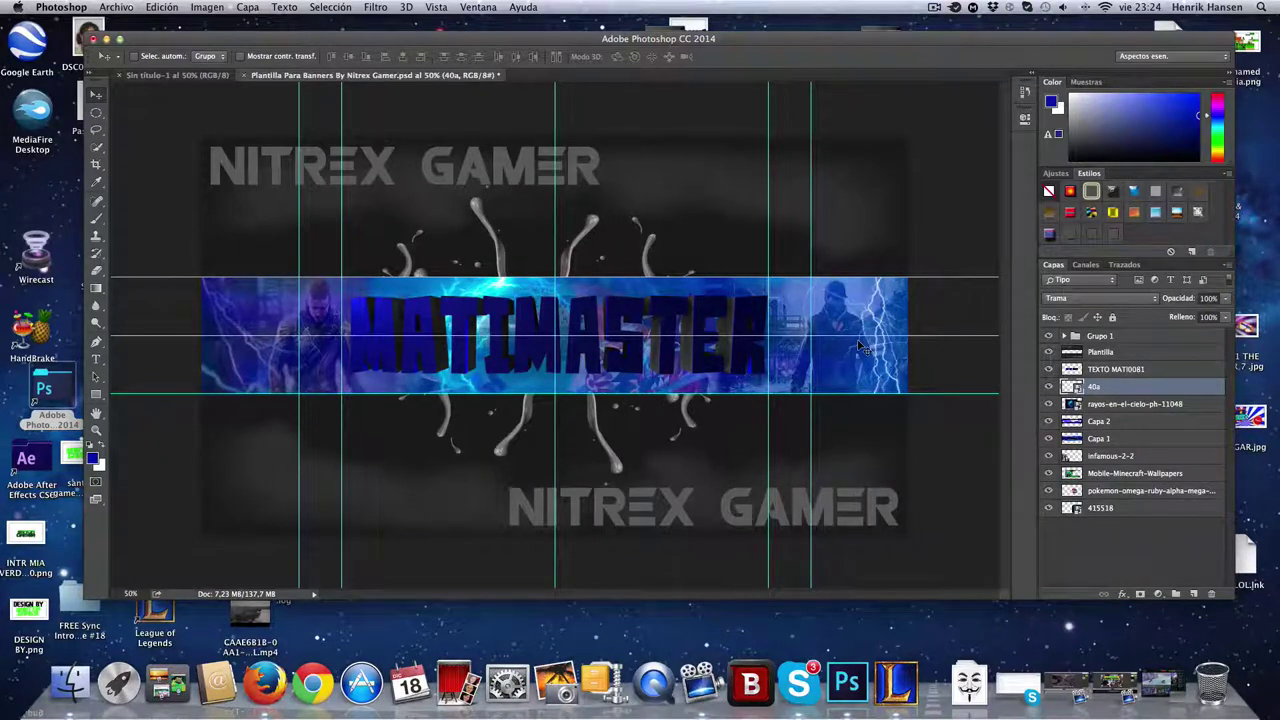
left_click(1225, 298)
left_click_drag(1219, 313, 1208, 316)
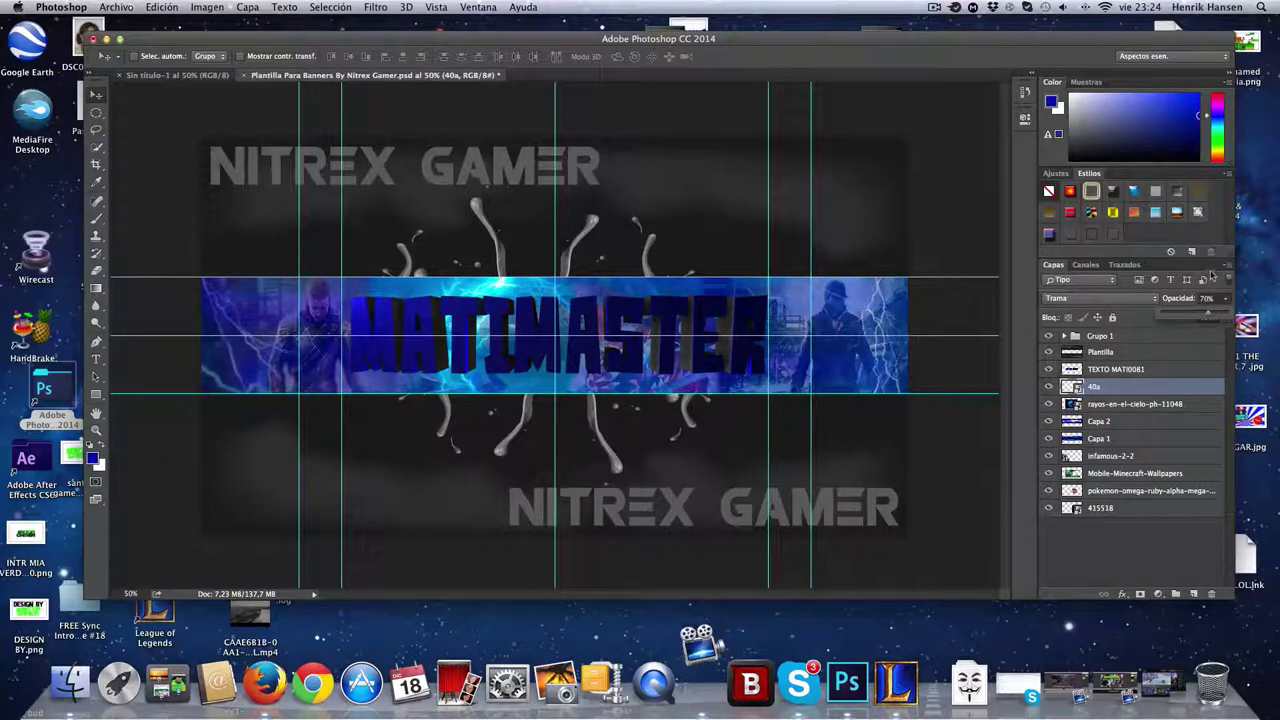
left_click(116, 7)
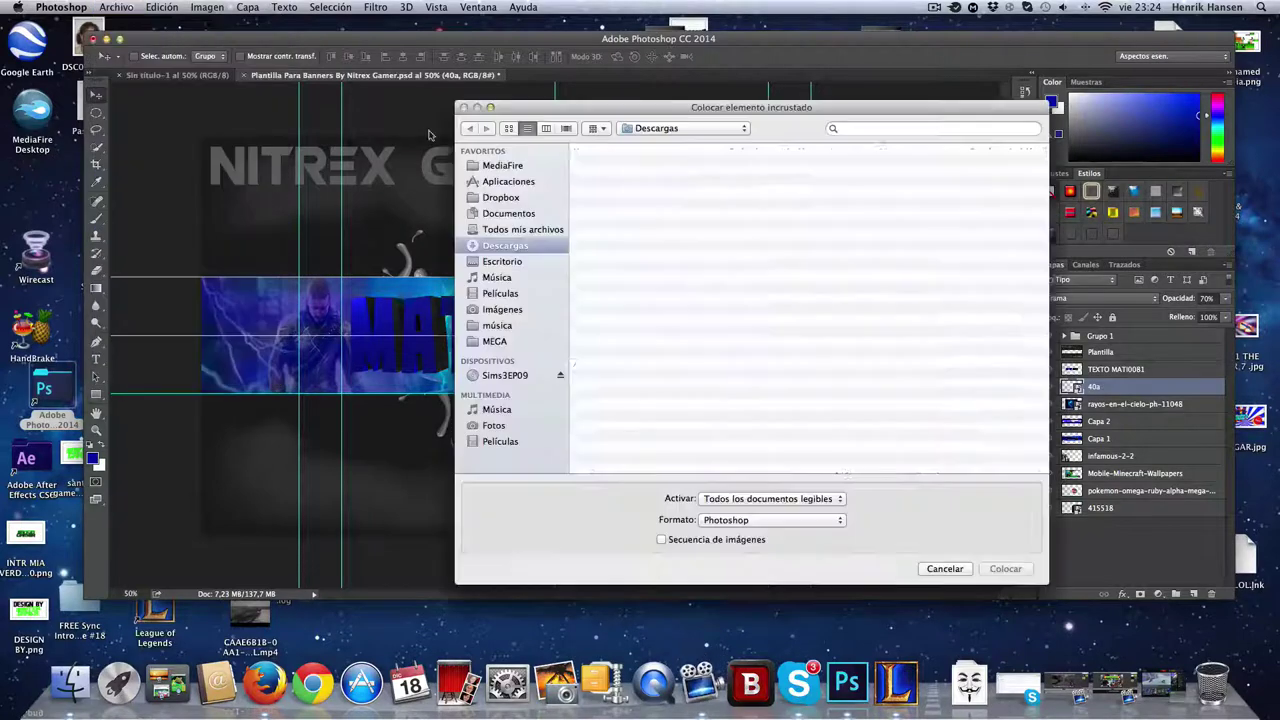
left_click(150, 212)
left_click(650, 179)
left_click(1005, 568)
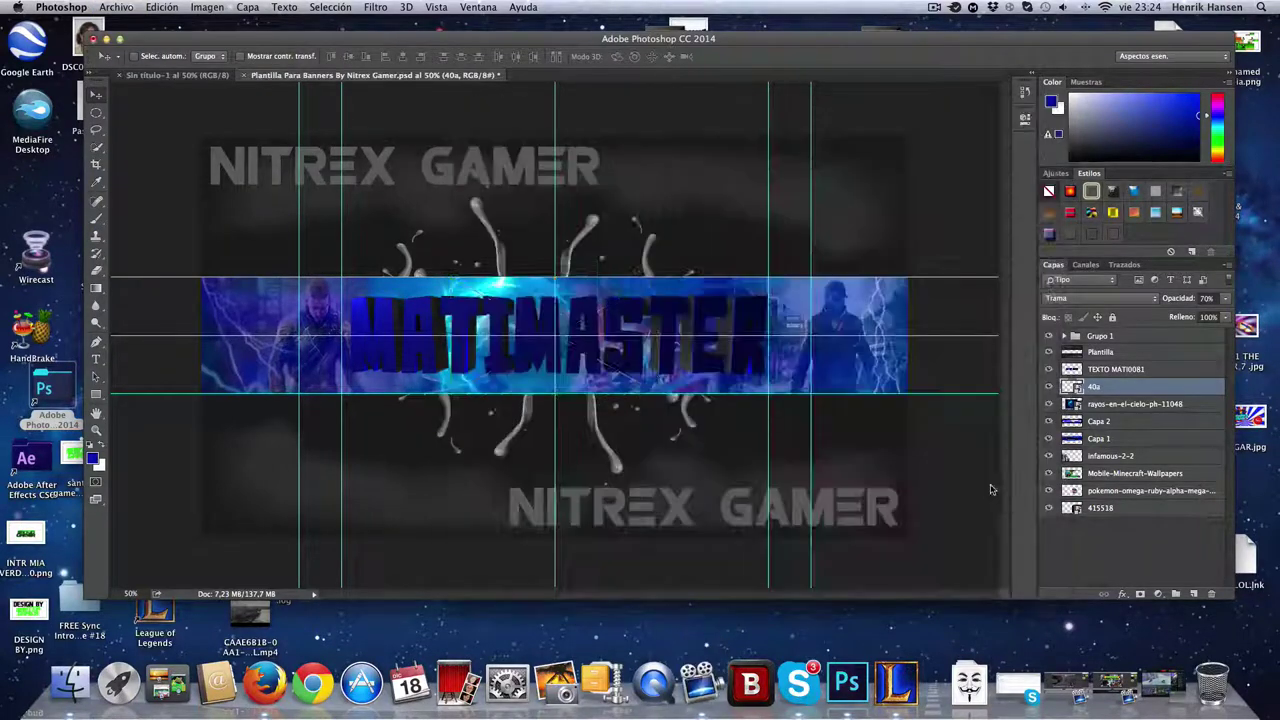
left_click_drag(613, 337, 418, 340)
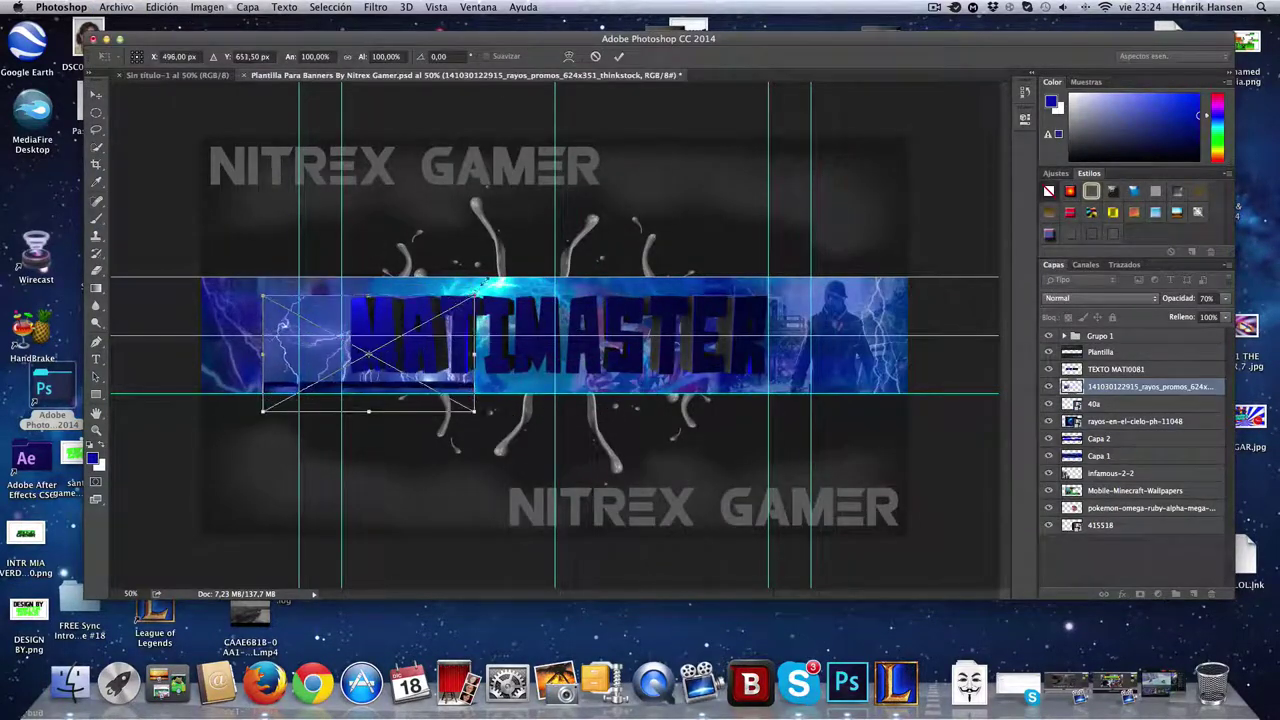
key("Return")
left_click(1100, 298)
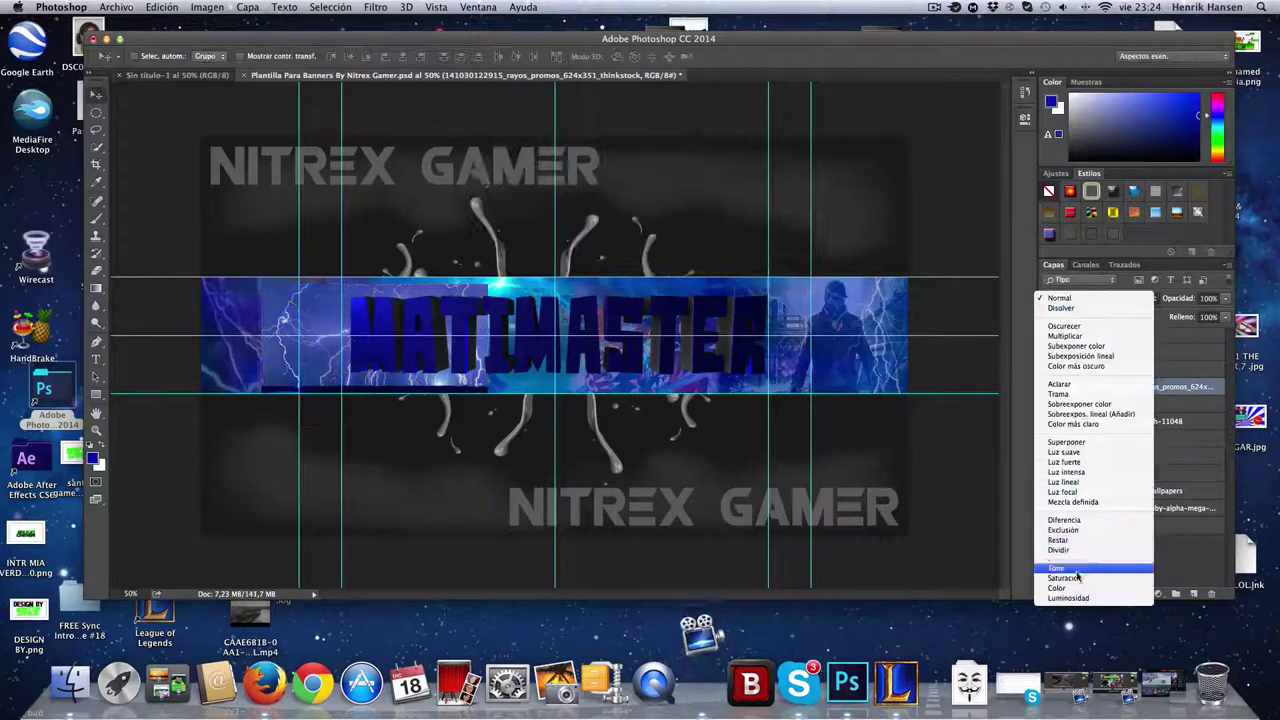
left_click(1058, 394)
left_click_drag(395, 352, 382, 360)
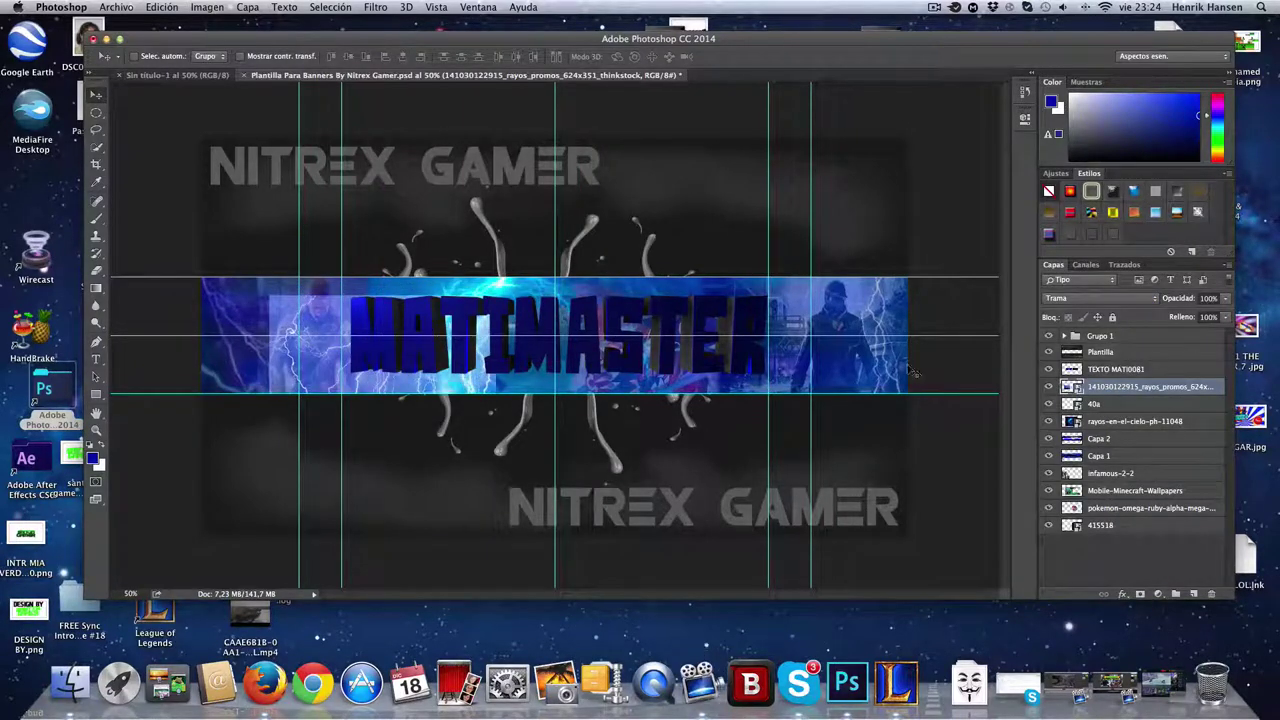
key("BackSpace")
Place rayos-cosmicos-sobre-la-tierra.jpg stretched behind most of the MATIMASTER text and set its blend mode to Trama
left_click(116, 7)
left_click(150, 213)
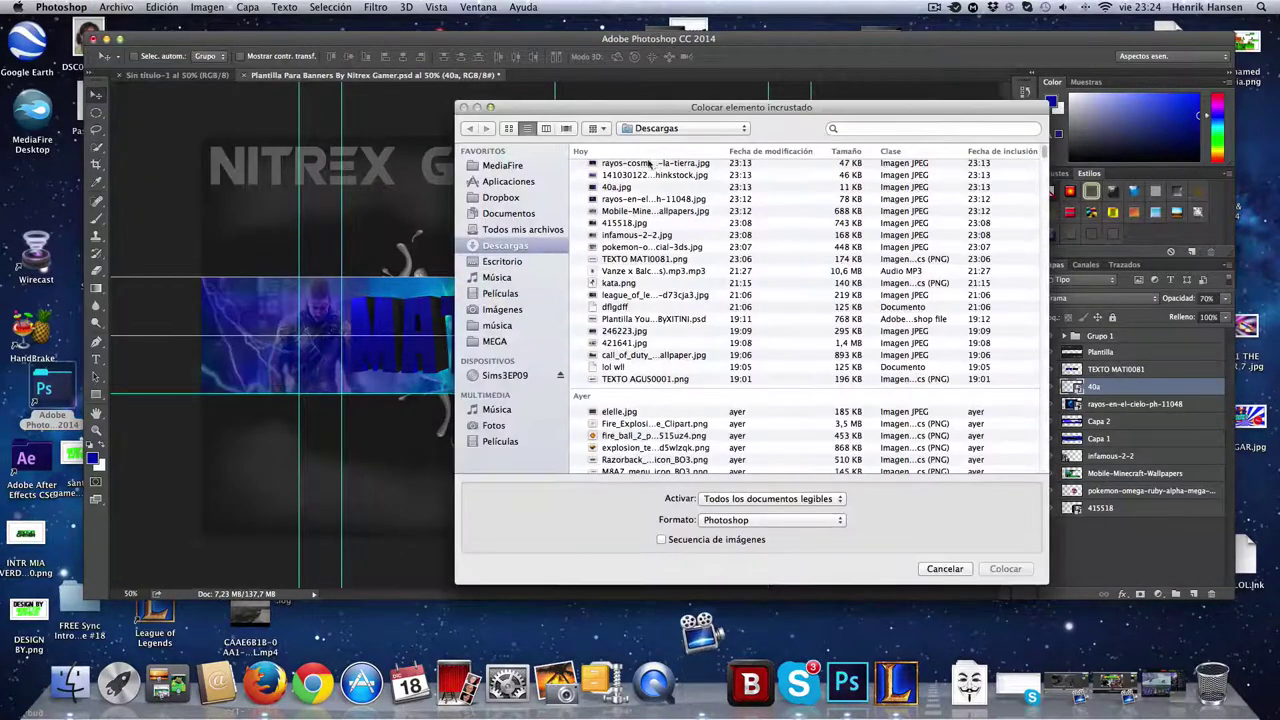
left_click(1005, 569)
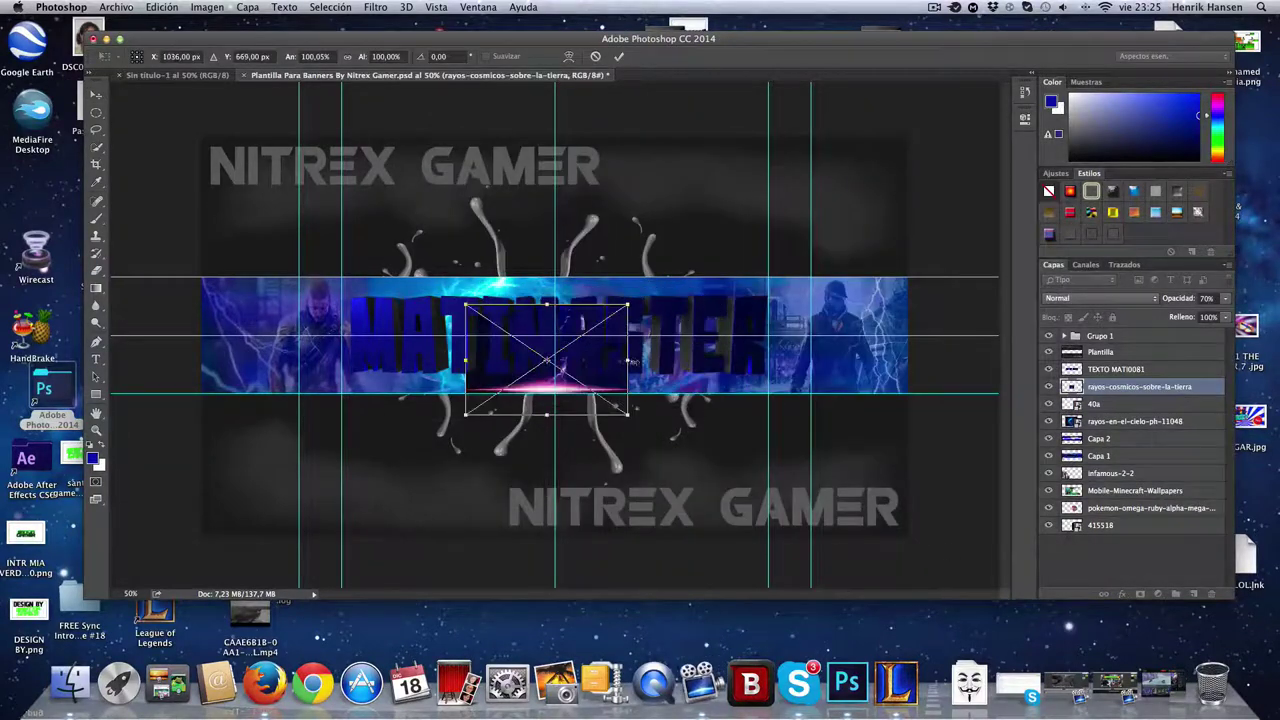
left_click_drag(433, 360, 414, 360)
left_click_drag(488, 371, 465, 371)
mouse_move(564, 304)
left_mouse_down()
mouse_move(564, 250)
mouse_move(556, 292)
left_mouse_up()
left_click(96, 95)
key("Return")
left_click(1100, 298)
left_click(1068, 400)
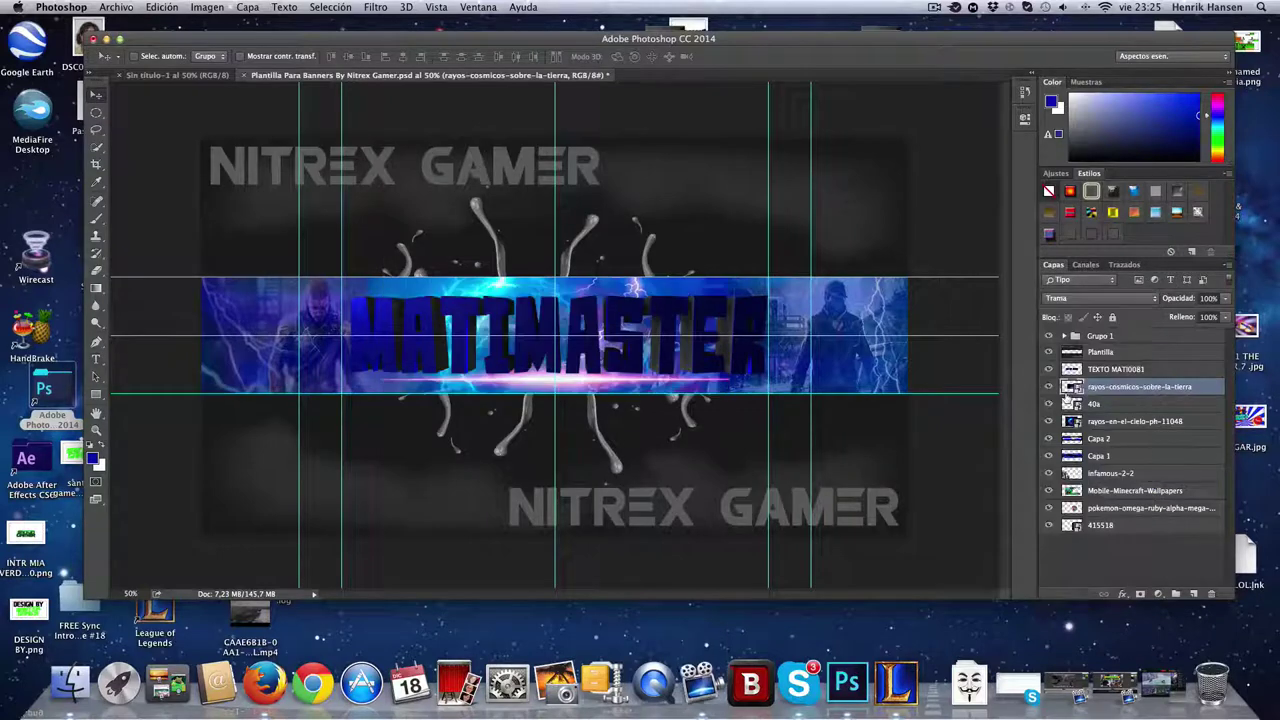
Place a second copy of rayos-en-el-cielo-ph-11048.jpg over the banner's right half and set its blend mode to Trama
left_click(115, 7)
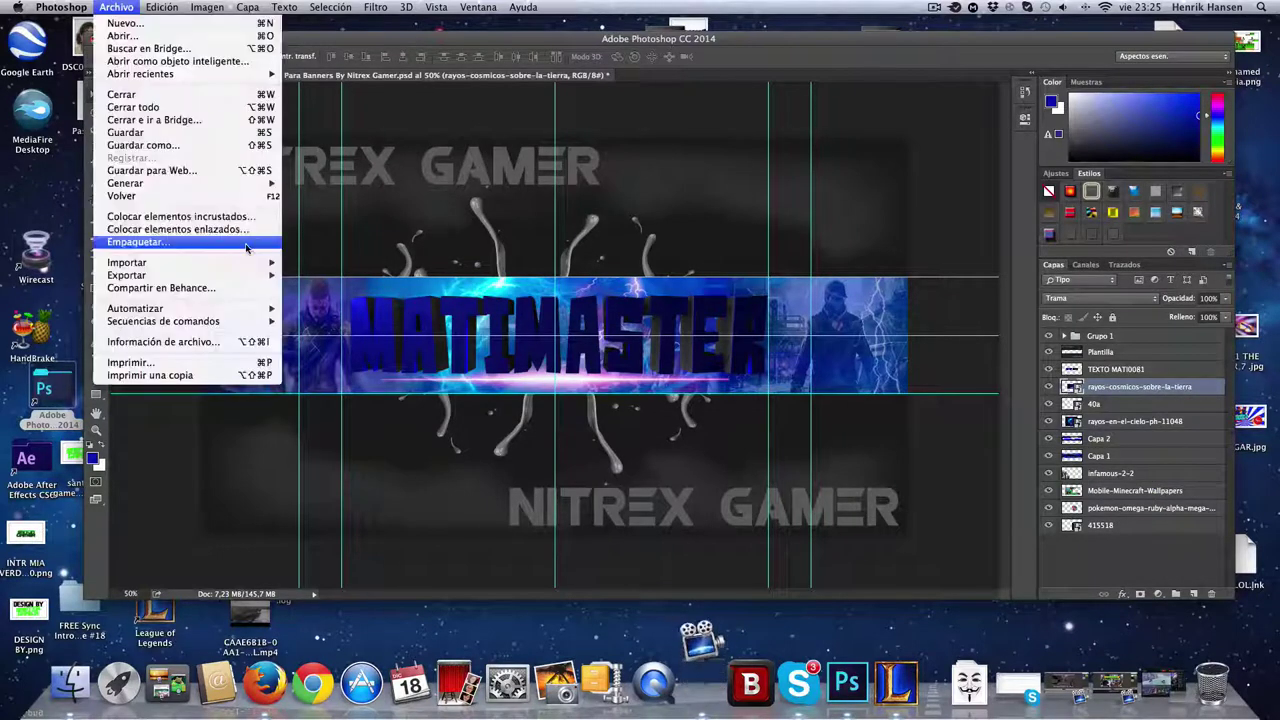
left_click(150, 211)
left_click(1005, 568)
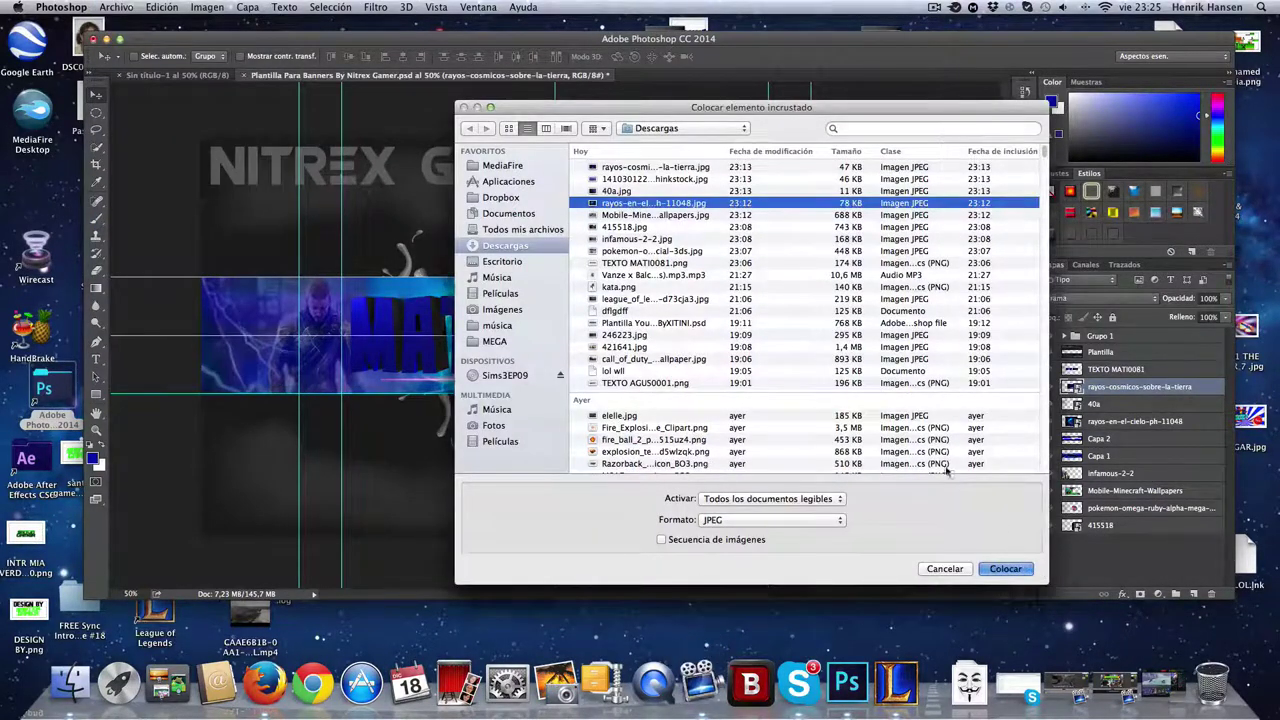
left_click(96, 94)
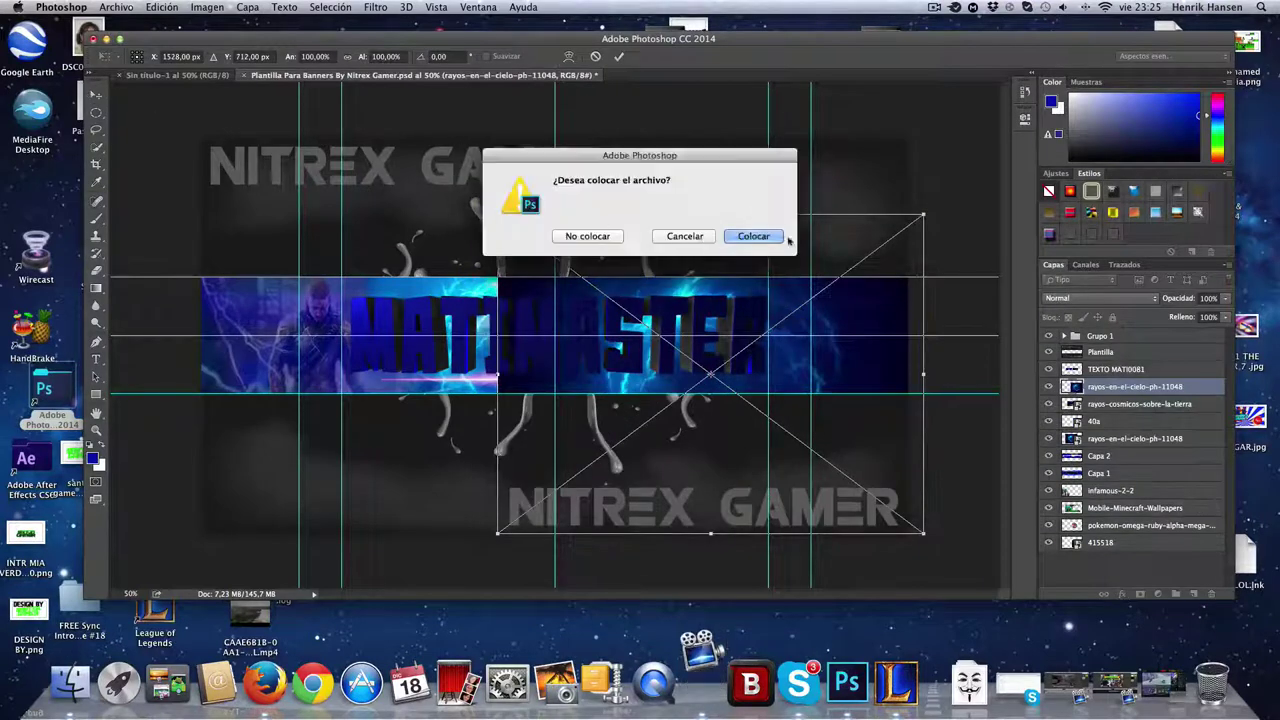
key("Return")
left_click(1100, 298)
left_click(1083, 400)
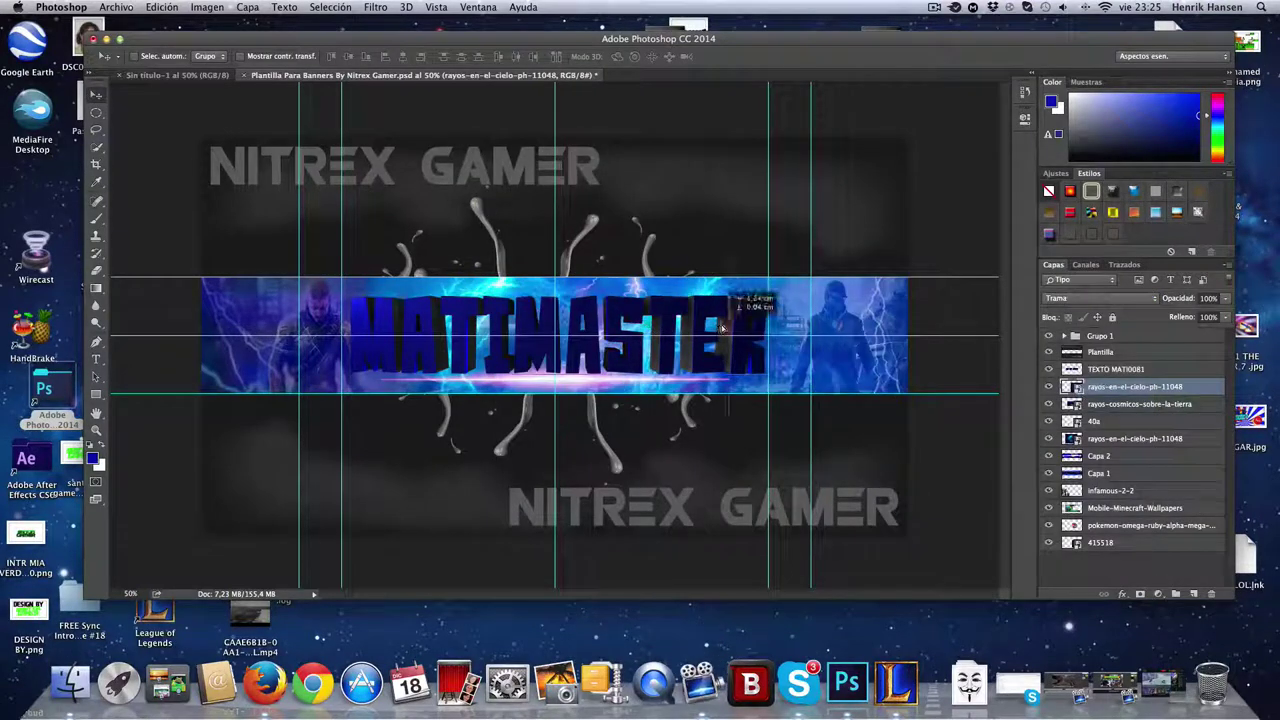
Place a third copy of rayos-en-el-cielo-ph-11048.jpg over the left part of the banner
left_click(115, 7)
left_click(150, 211)
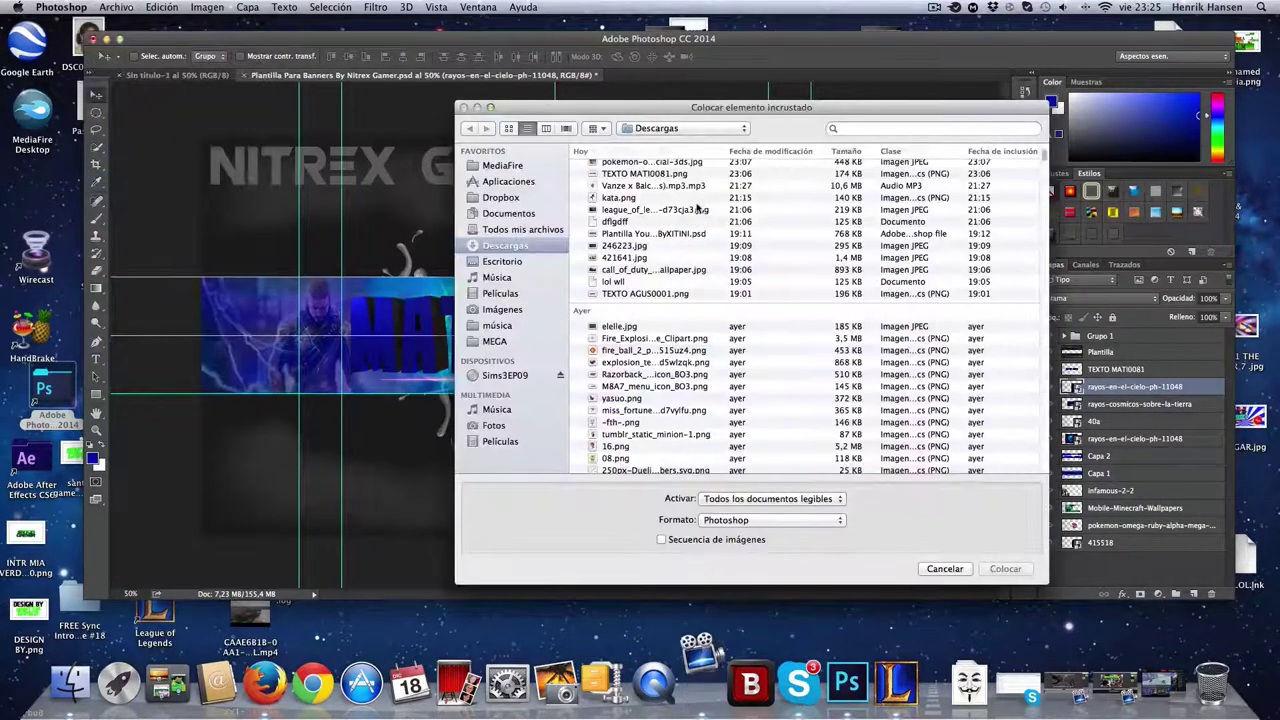
scroll(680, 350, "up", 5)
left_click(657, 204)
left_click(1005, 568)
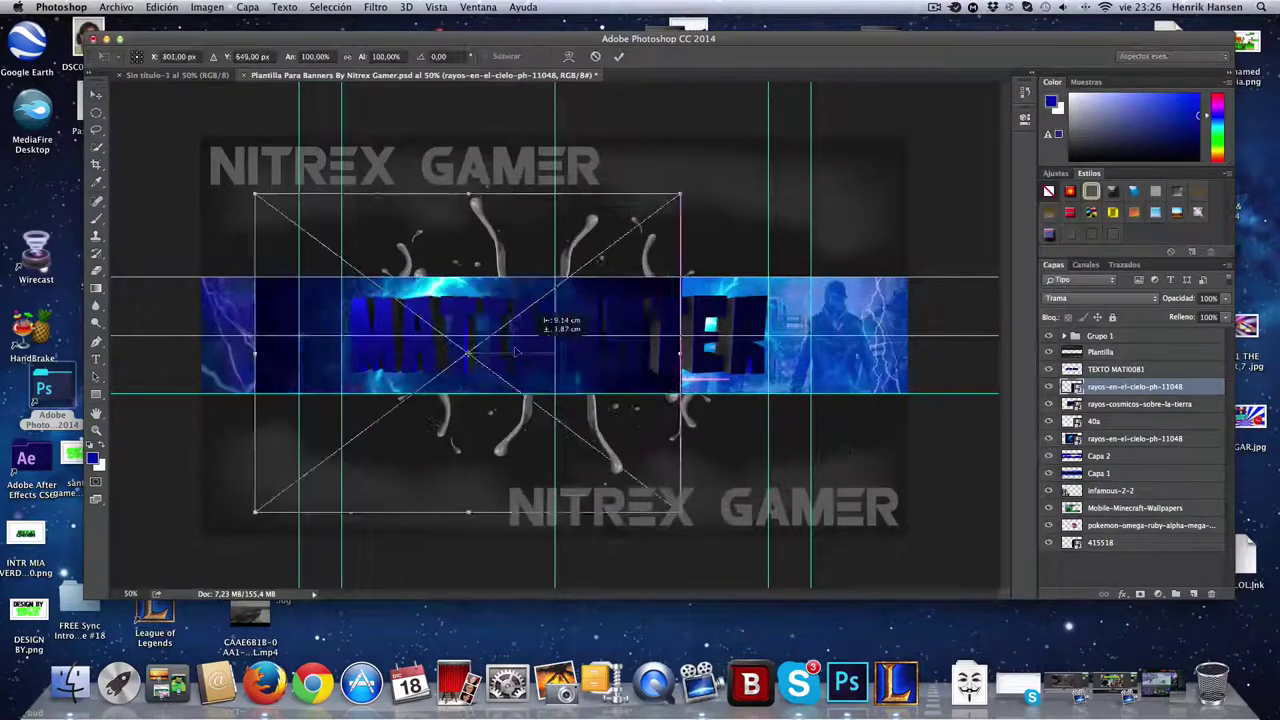
Set the third lightning copy's blend mode to Trama and its opacity to 41%
left_click(1100, 298)
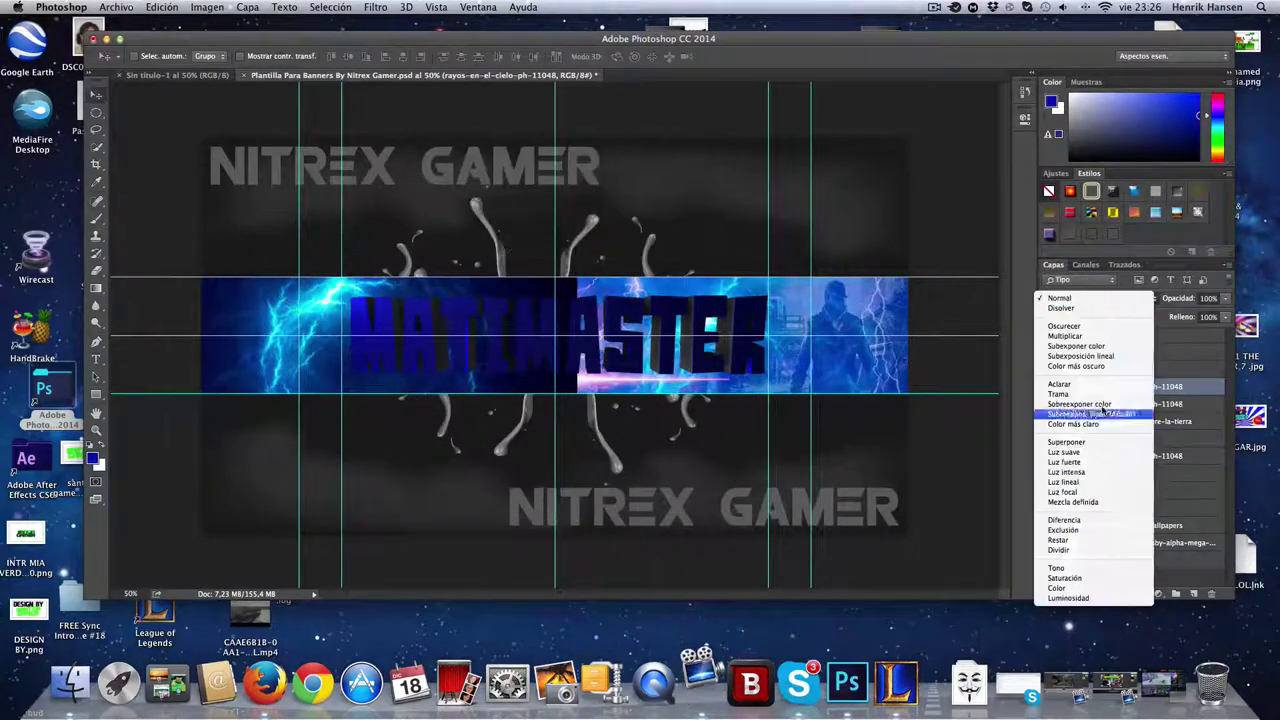
left_click(1095, 402)
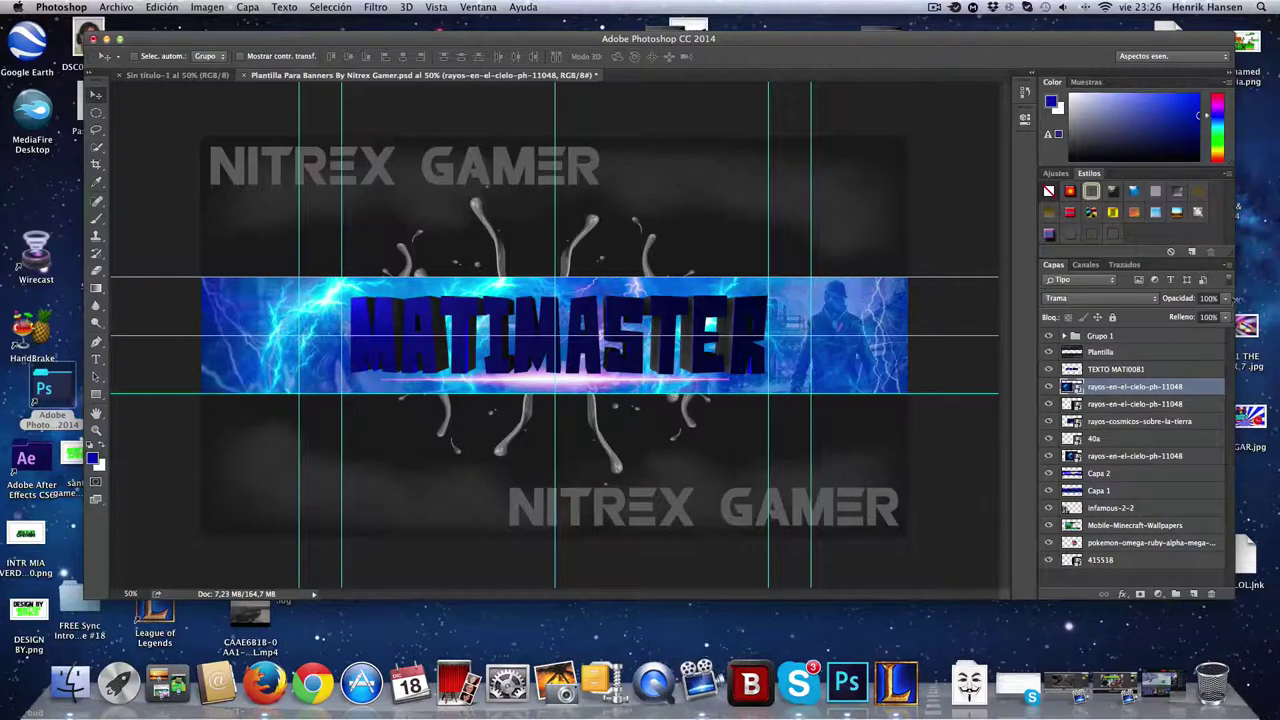
left_click_drag(1225, 298, 1198, 313)
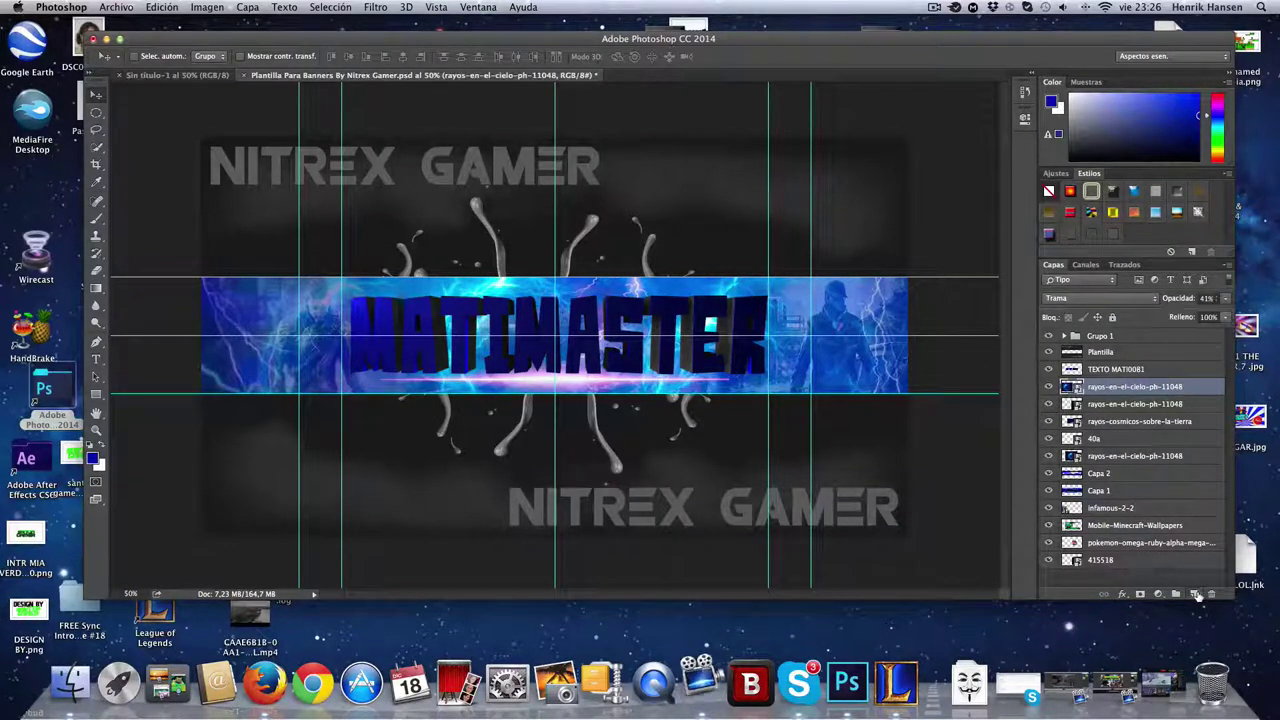
Add a new layer above the lightning images and paint both ends of the banner dark navy with rounded inner edges
left_click(1195, 594)
left_click(93, 458)
left_click(617, 346)
left_click(772, 212)
key("b")
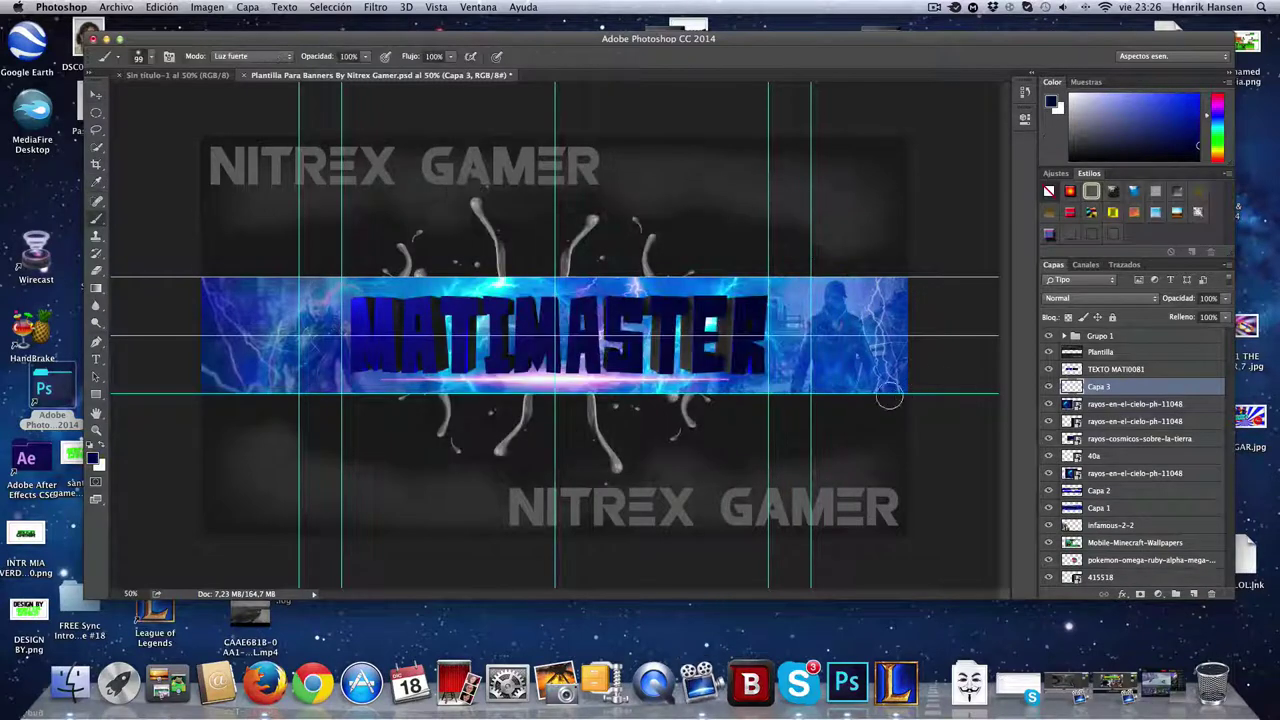
mouse_move(907, 372)
left_mouse_down()
mouse_move(863, 272)
mouse_move(875, 386)
left_mouse_up()
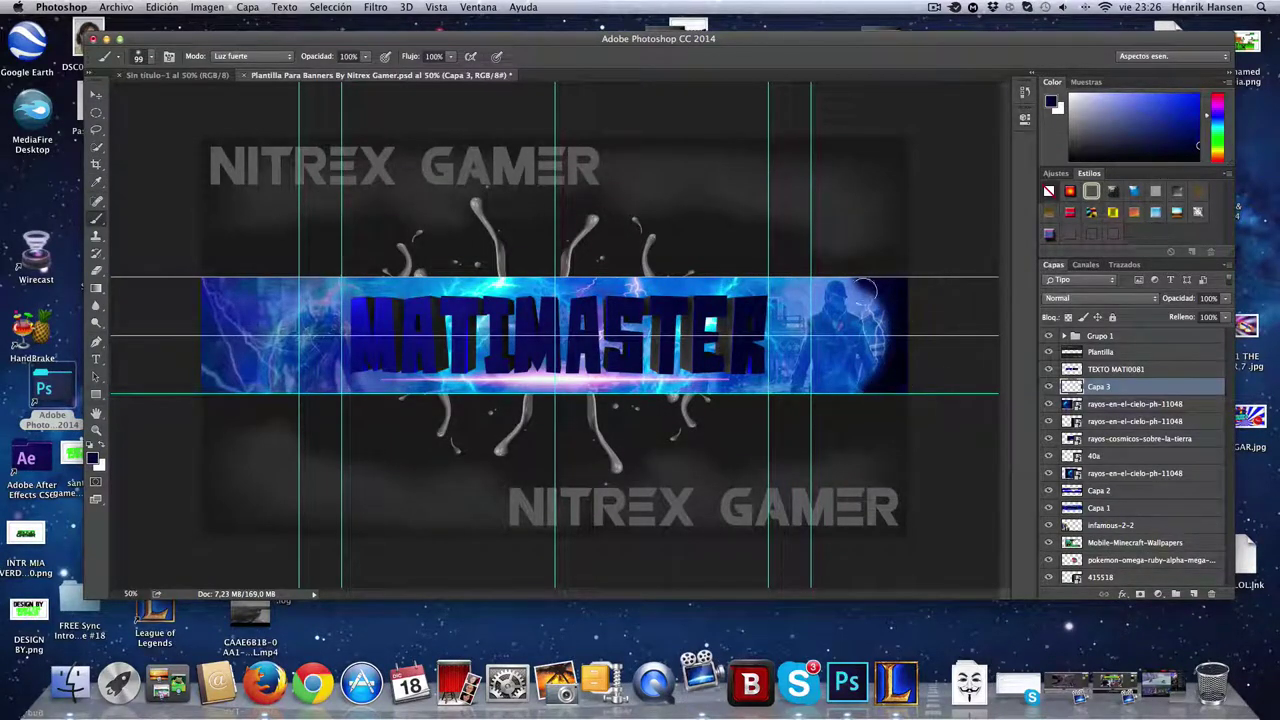
mouse_move(200, 283)
left_mouse_down()
mouse_move(201, 398)
mouse_move(223, 406)
mouse_move(208, 366)
left_mouse_up()
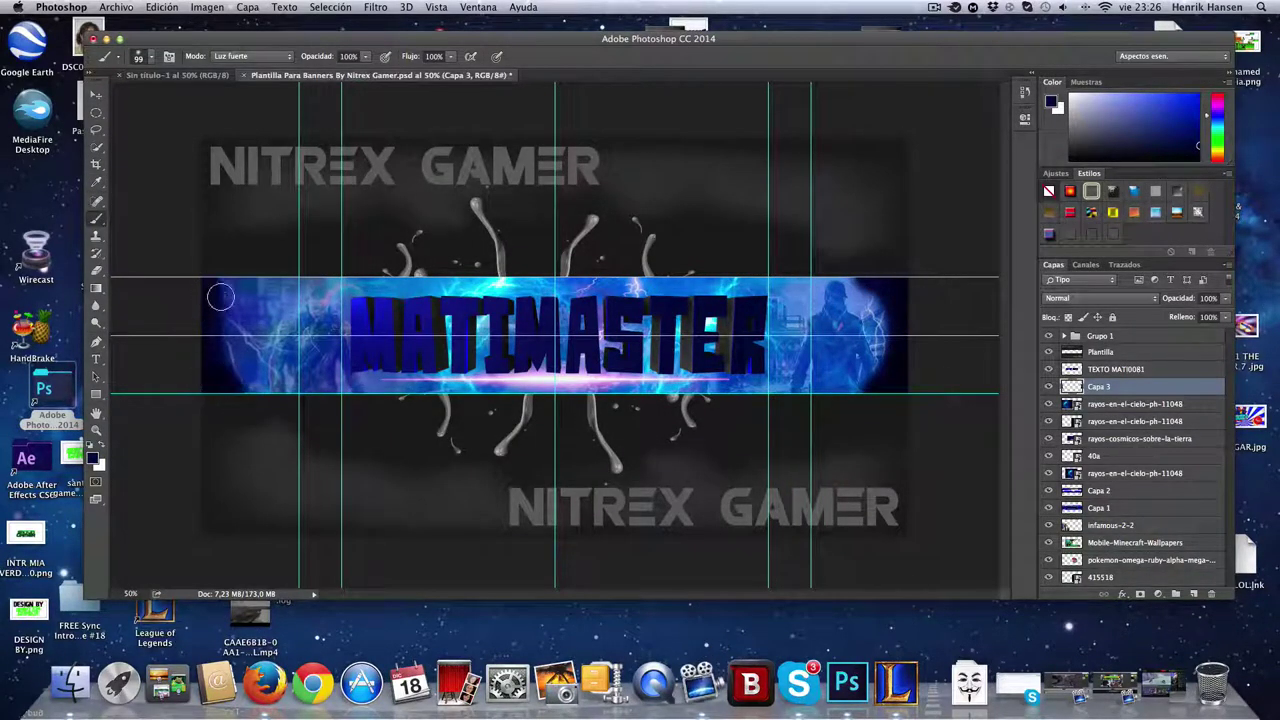
mouse_move(220, 296)
left_mouse_down()
mouse_move(242, 329)
mouse_move(259, 301)
left_mouse_up()
Lower the opacity of the Capa 3 layer with the dark painted banner ends to 44%
left_click(97, 271)
left_click(97, 219)
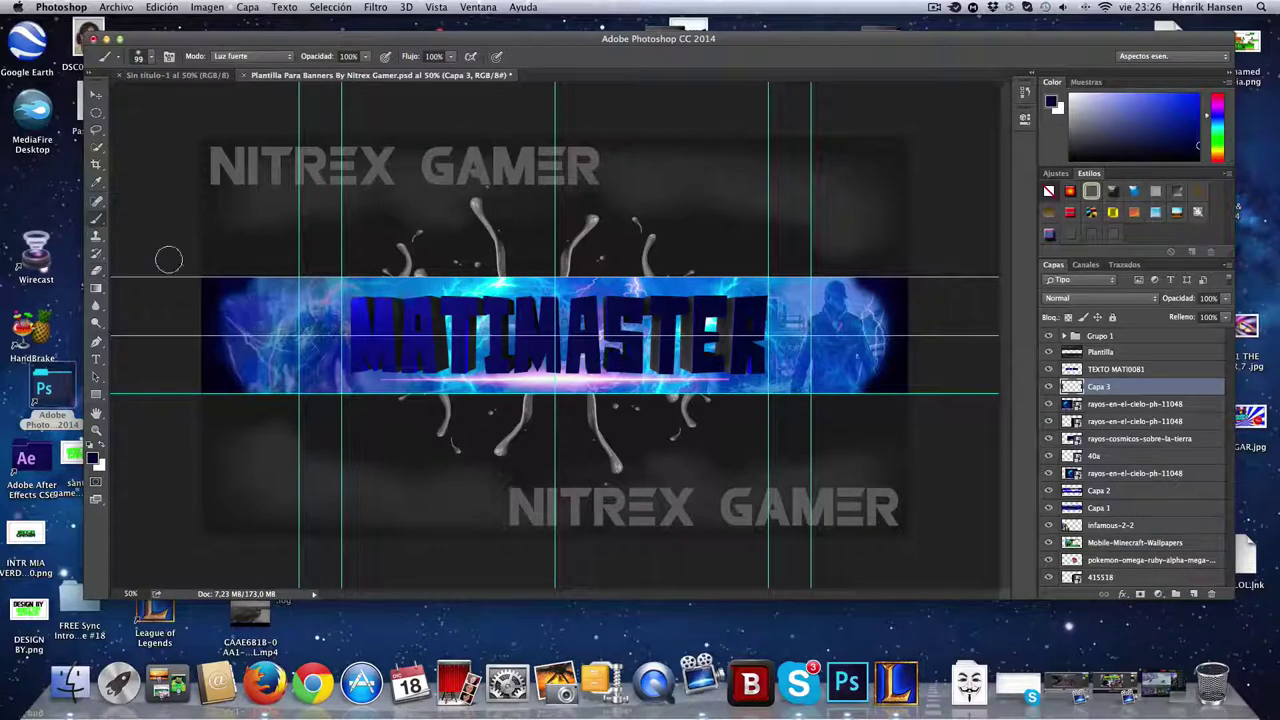
key("e")
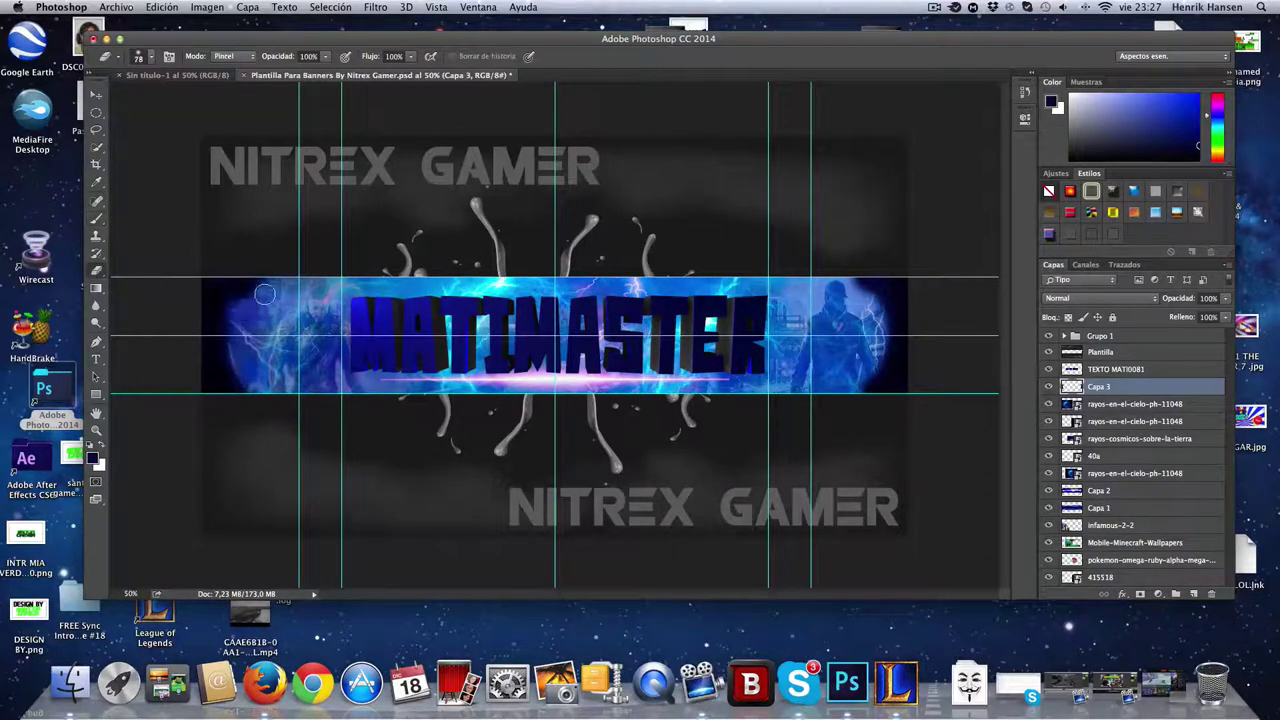
left_click(97, 95)
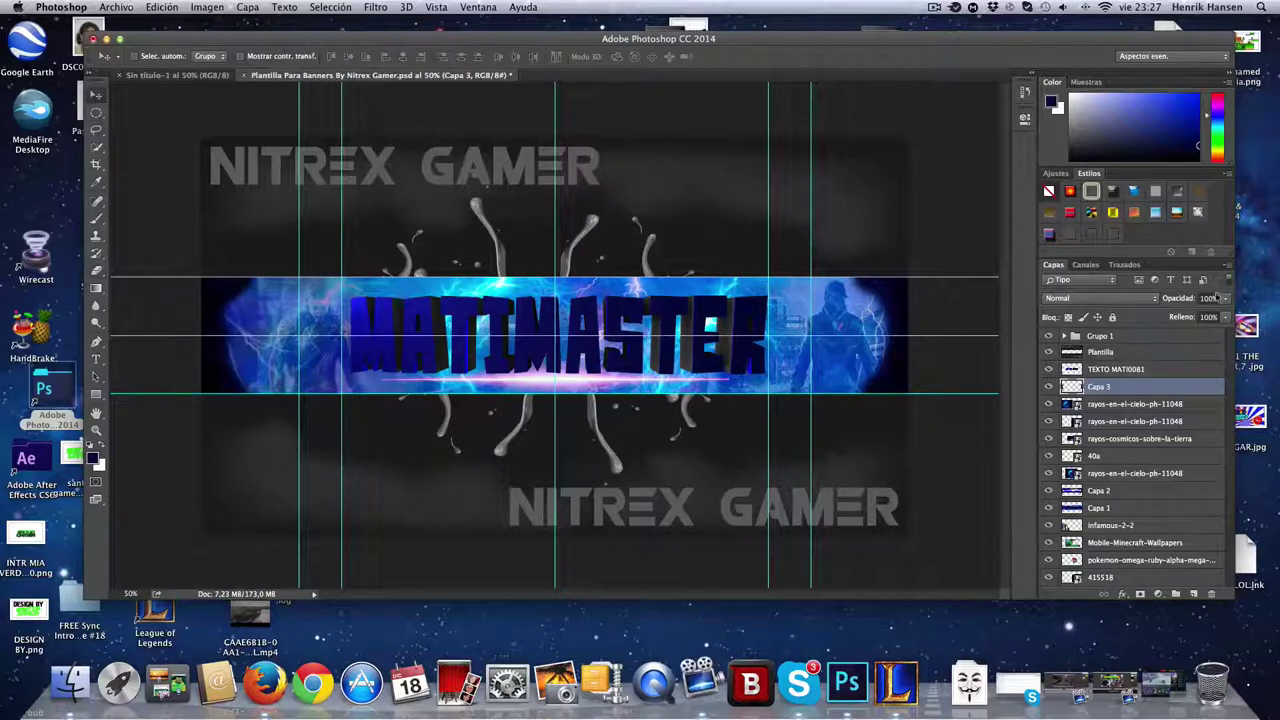
left_click(1225, 298)
left_click_drag(1225, 313, 1191, 313)
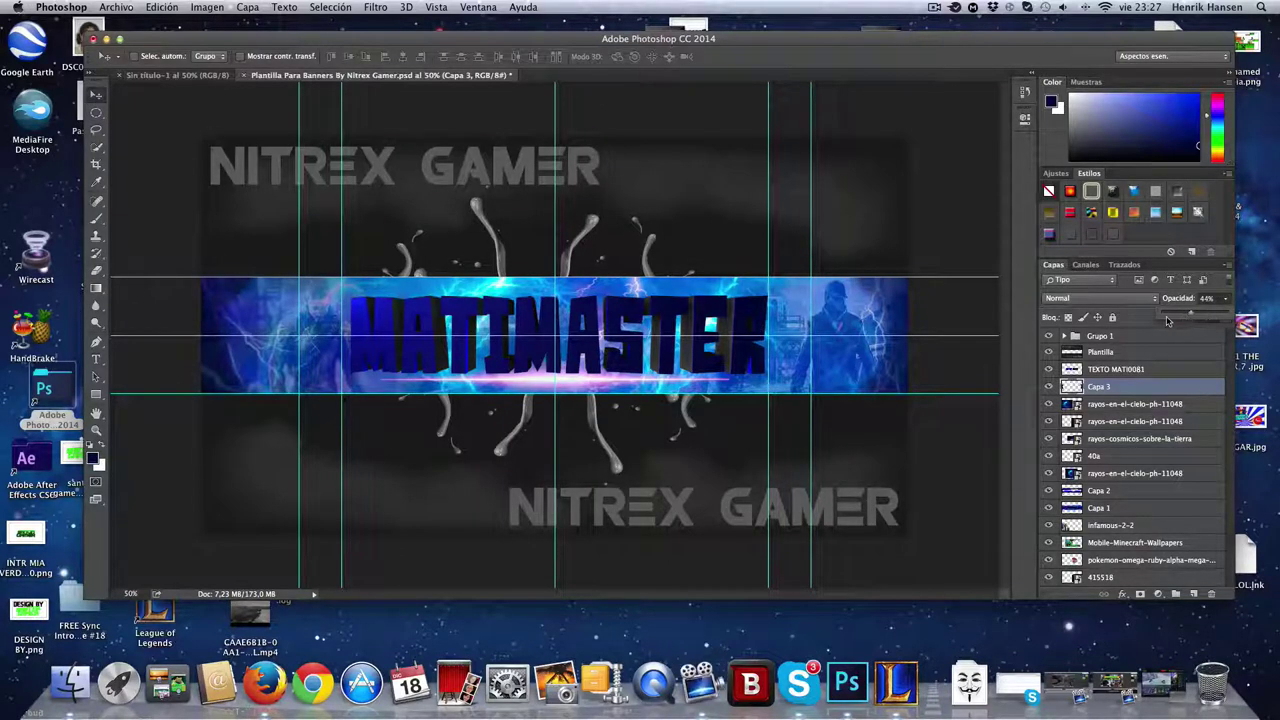
Set the opacity of the second-from-top rayos-en-el-cielo-ph-11048 layer to 76% and of rayos-cosmicos-sobre-la-tierra to 63%
left_click(1147, 404)
left_click(1167, 422)
left_click(1225, 298)
left_click_drag(1215, 307, 1211, 314)
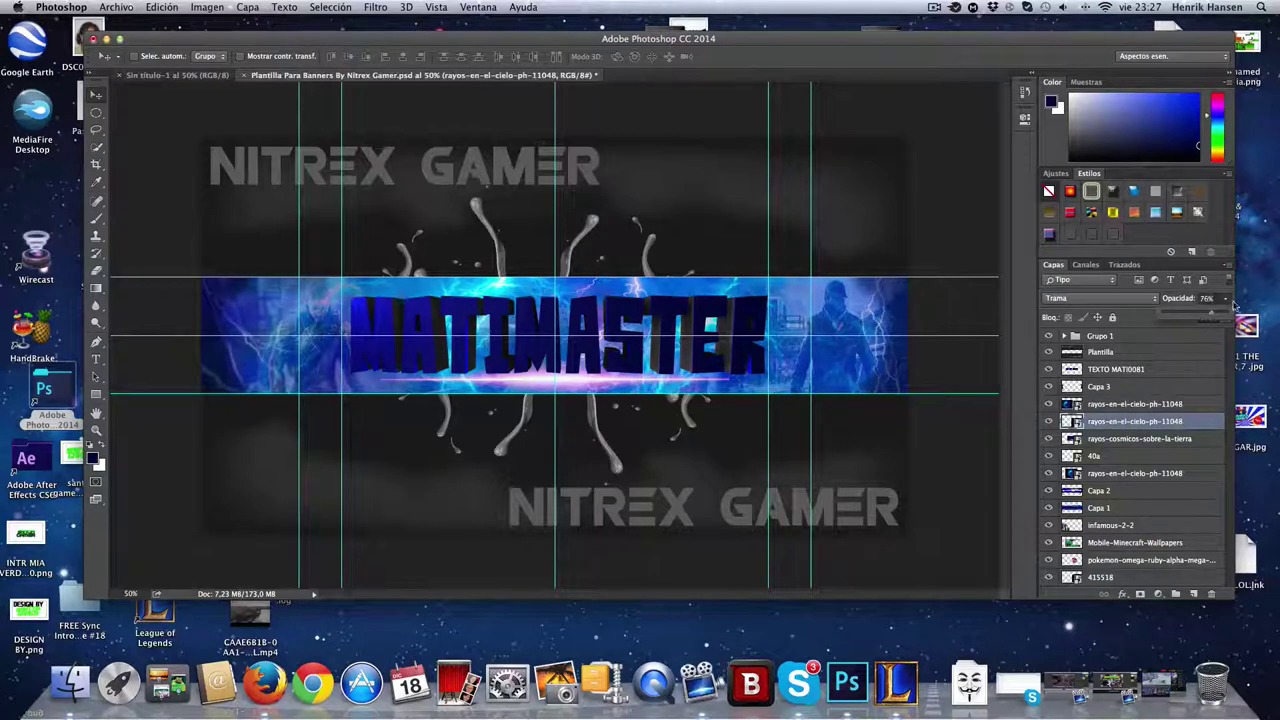
key("alt+bracketleft")
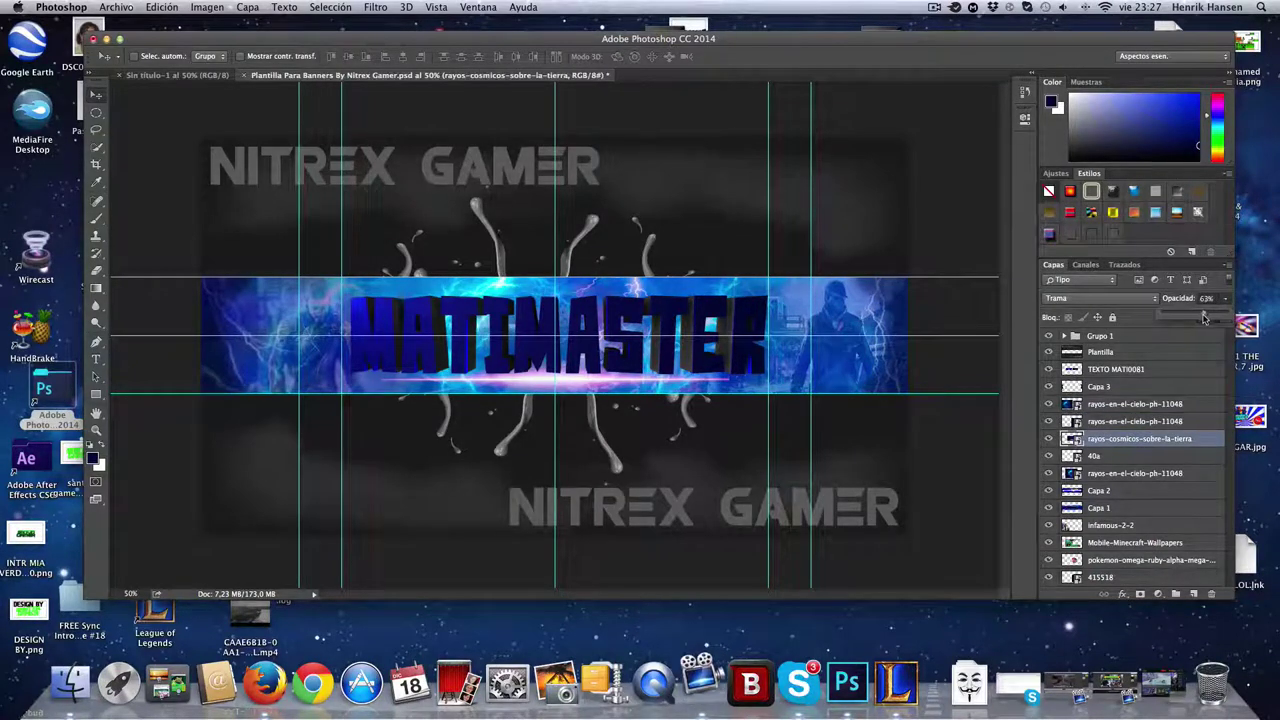
Set the opacity of the lowest rayos-en-el-cielo-ph-11048 layer, below 40a, to 68%
double_click(1114, 458)
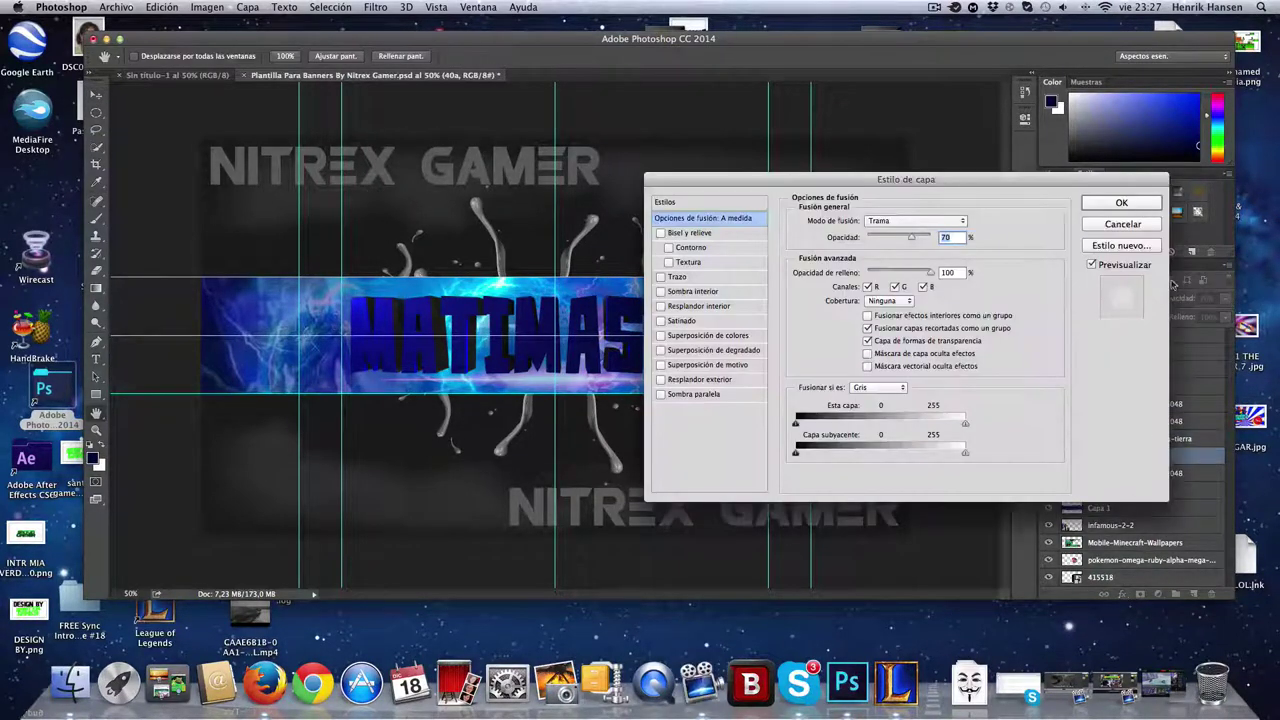
left_click(1123, 224)
left_click(1120, 476)
left_click(1225, 299)
left_click_drag(1226, 312, 1209, 314)
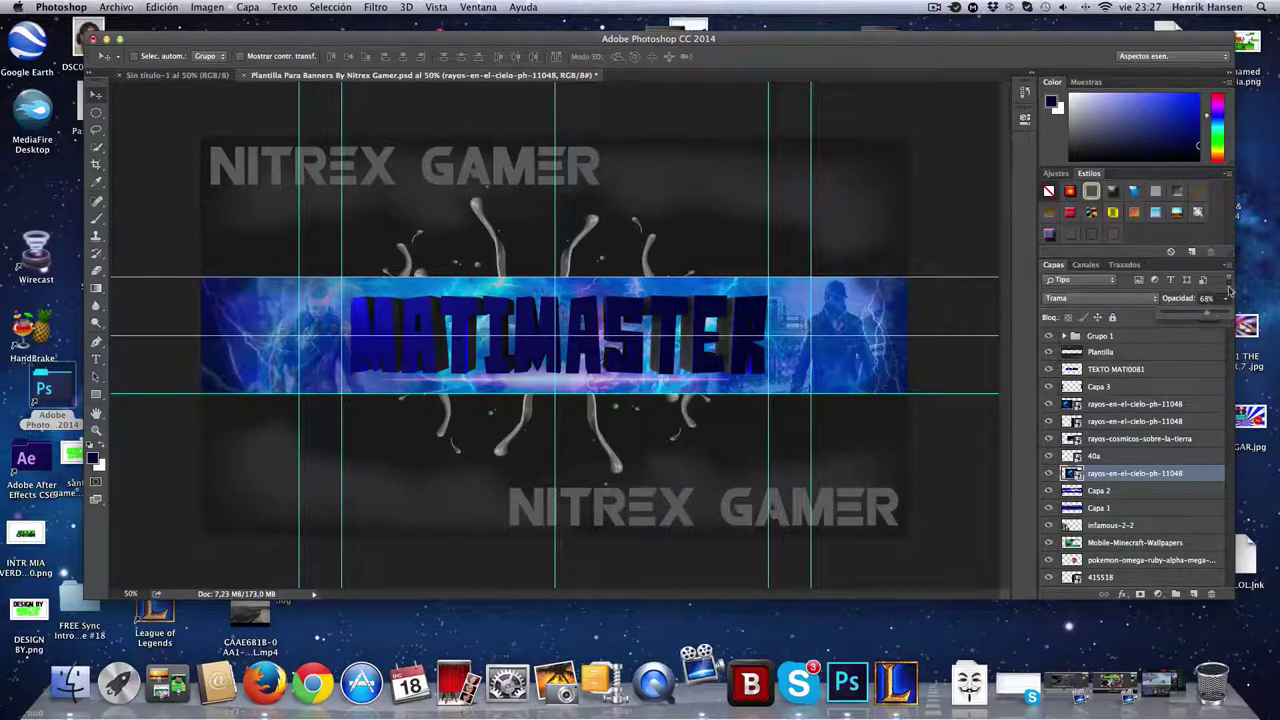
Place the image DESIGN BY.png from the Escritorio folder into the banner as an embedded element
left_click(116, 7)
left_click(150, 227)
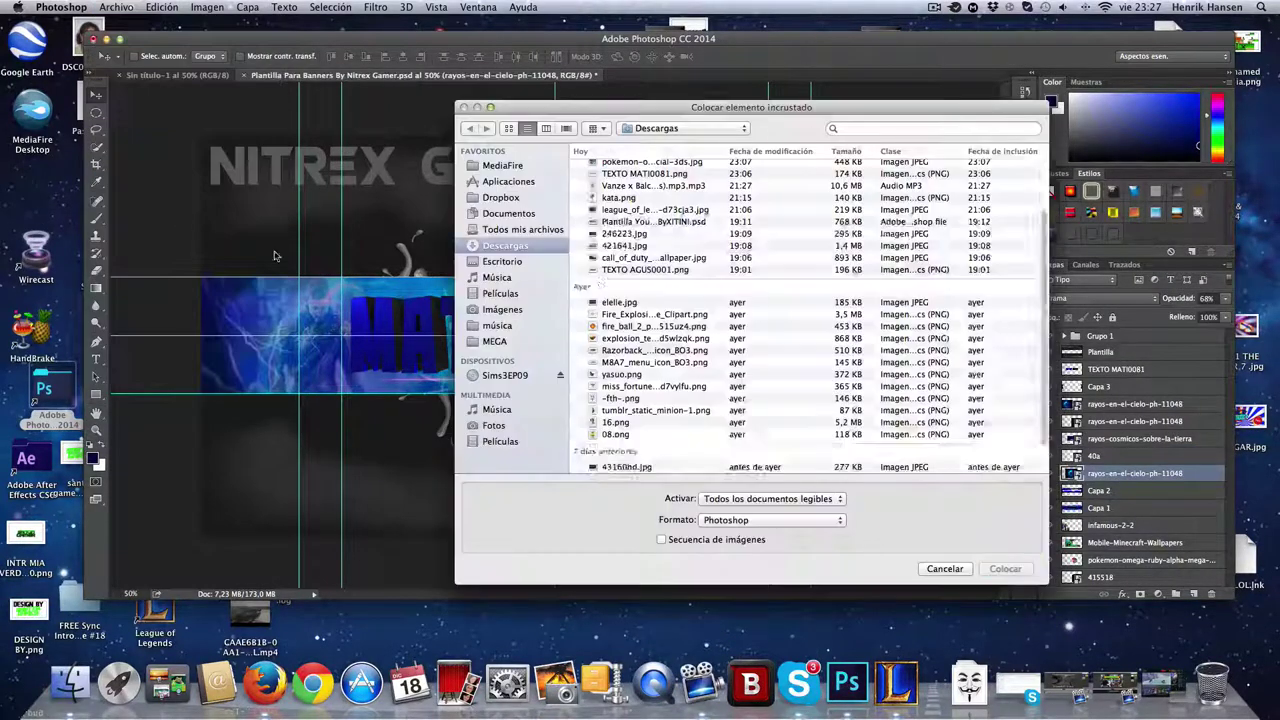
left_click(505, 261)
scroll(680, 330, "down", 2)
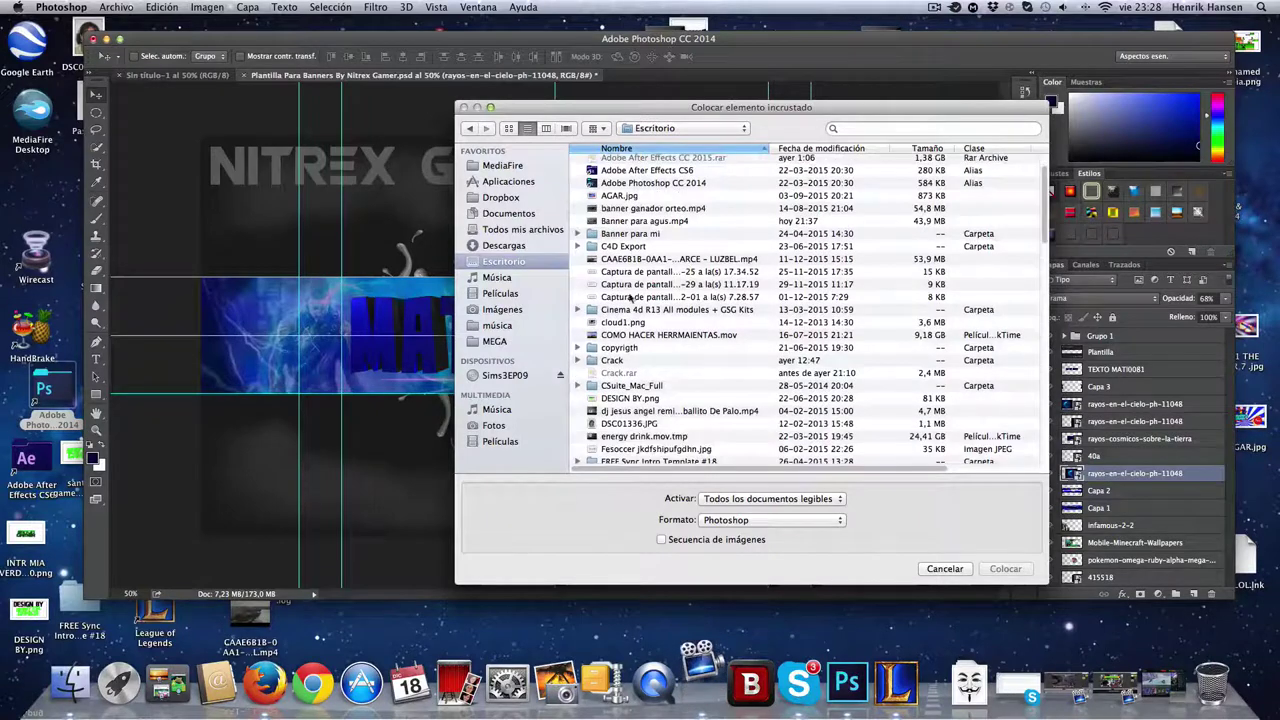
left_click(645, 398)
left_click(1005, 568)
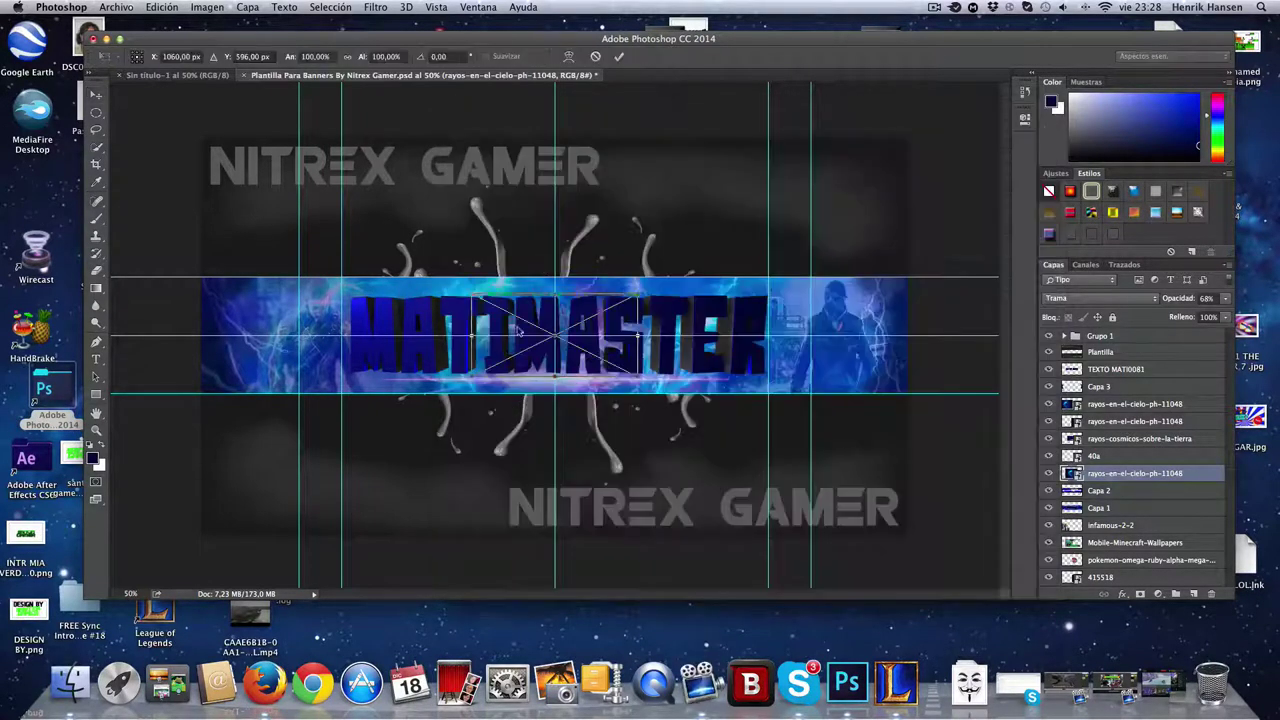
Shrink the placed DESIGN BY logo and position it in the banner's lower-left corner
left_click_drag(355, 333, 270, 375)
left_click_drag(260, 388, 281, 376)
left_click_drag(290, 362, 258, 378)
key("Return")
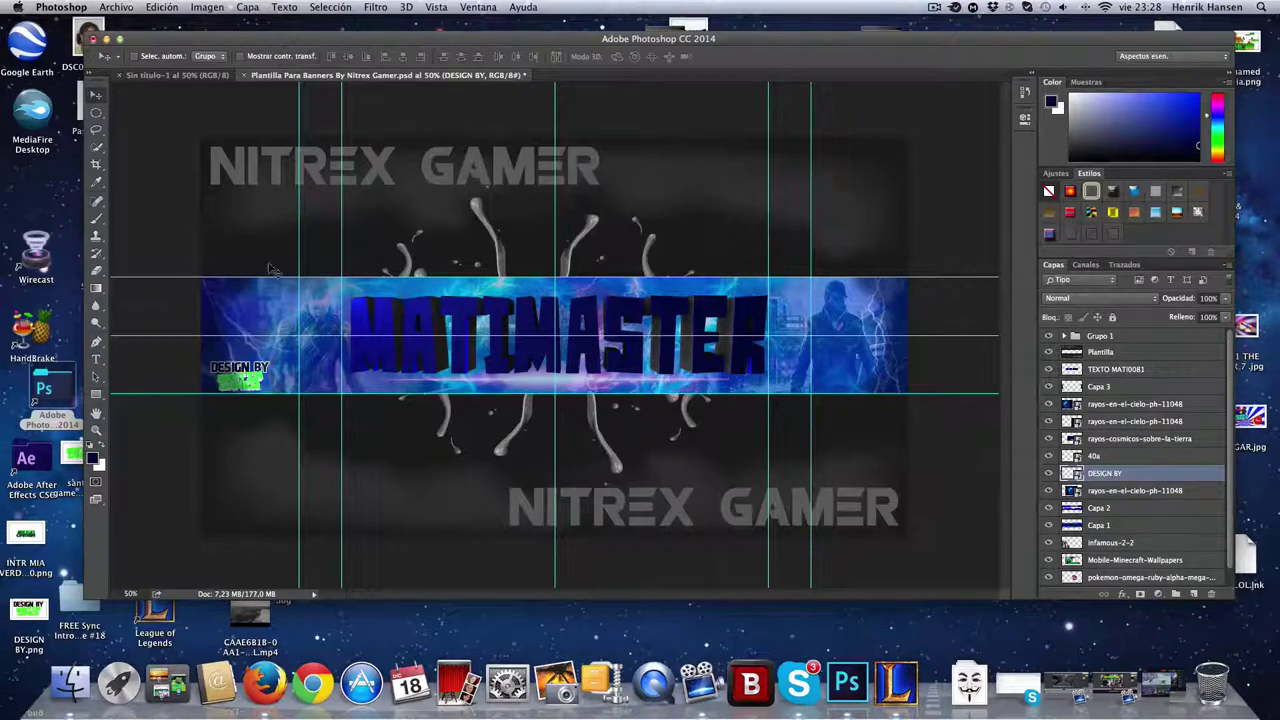
Duplicate the TEXTO MATI0081 layer that holds the 3D MATIMASTER text
left_click(1115, 369)
right_click(1120, 369)
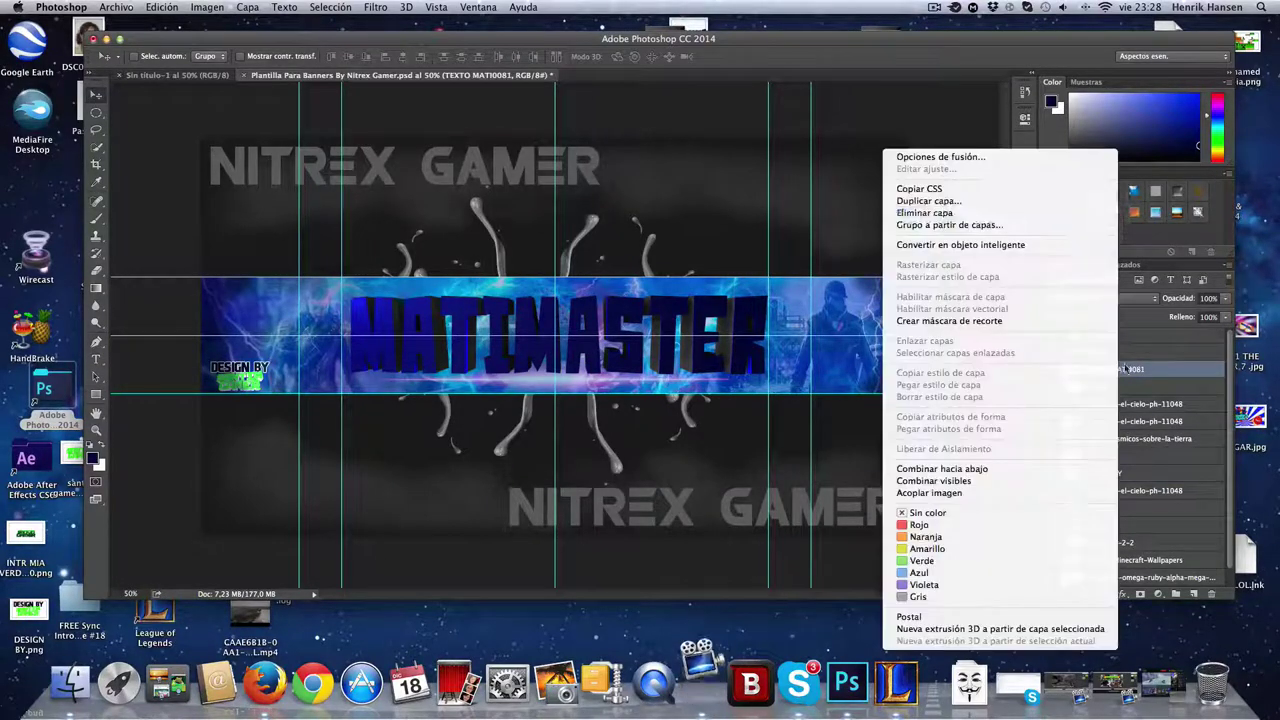
left_click(960, 213)
left_click(790, 278)
Enlarge the MATIMASTER text copy to about 102% width and 127% height and keep it centred on the banner
key("super+t")
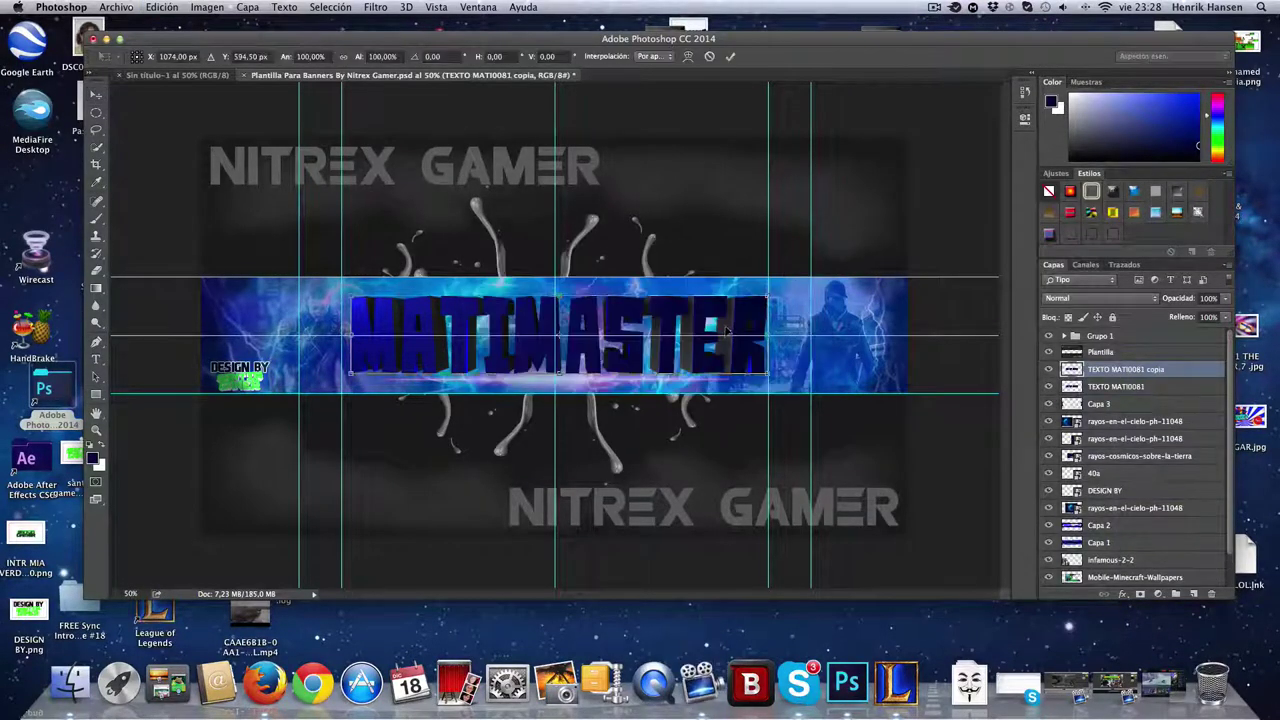
left_click_drag(767, 297, 778, 290)
left_click_drag(351, 375, 335, 391)
left_click_drag(335, 290, 351, 296)
left_click_drag(420, 360, 420, 346)
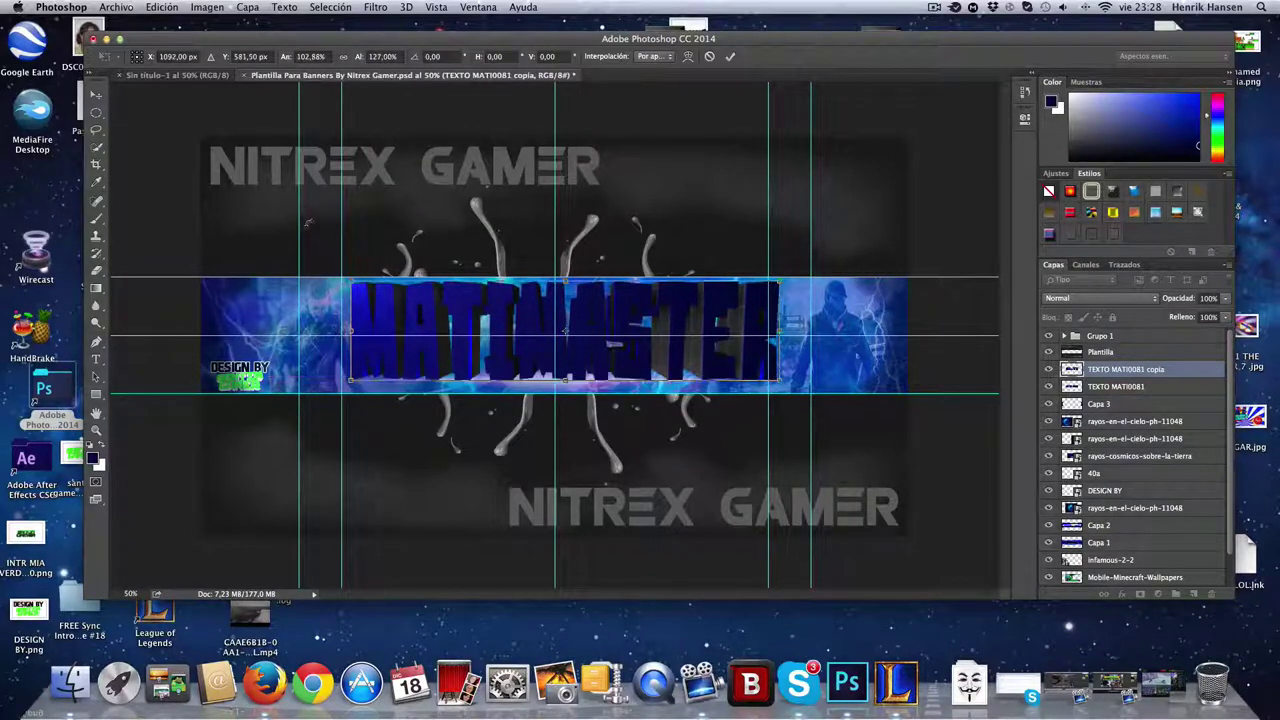
key("Return")
Move the original TEXTO MATI0081 layer above its enlarged copy and nudge the text slightly to the right
left_click_drag(1115, 387, 1118, 376)
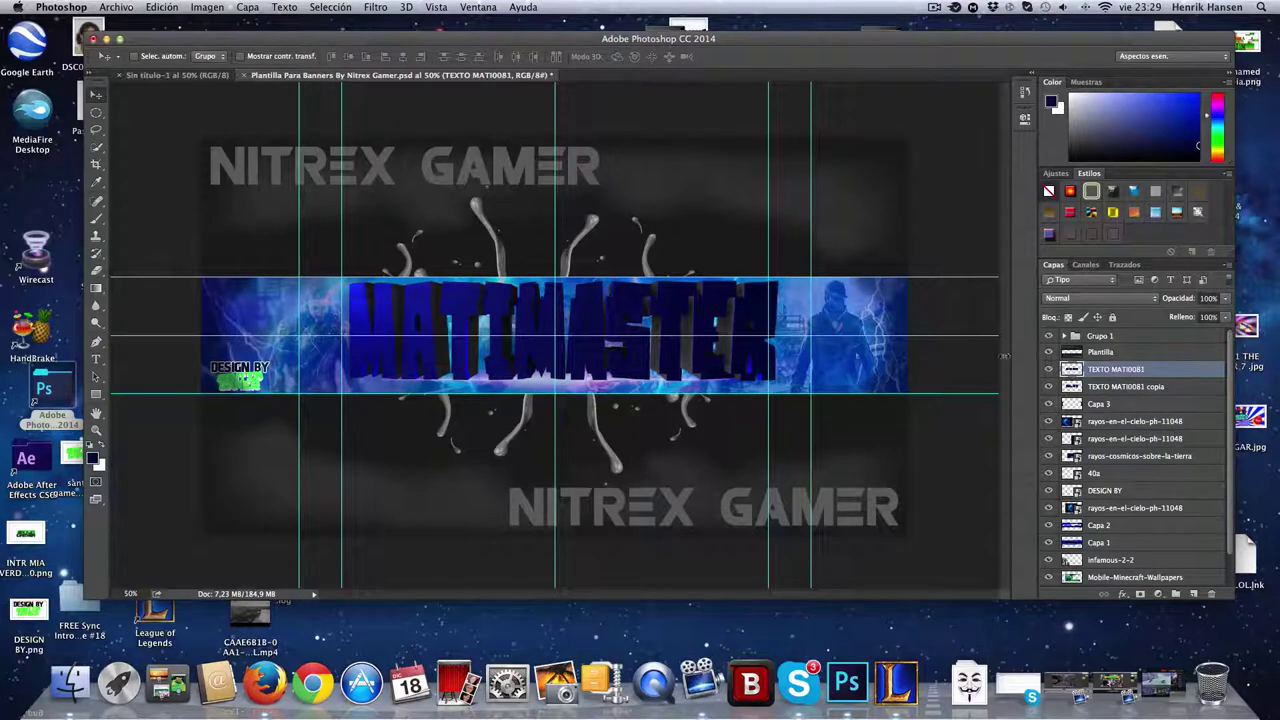
left_click_drag(717, 334, 725, 335)
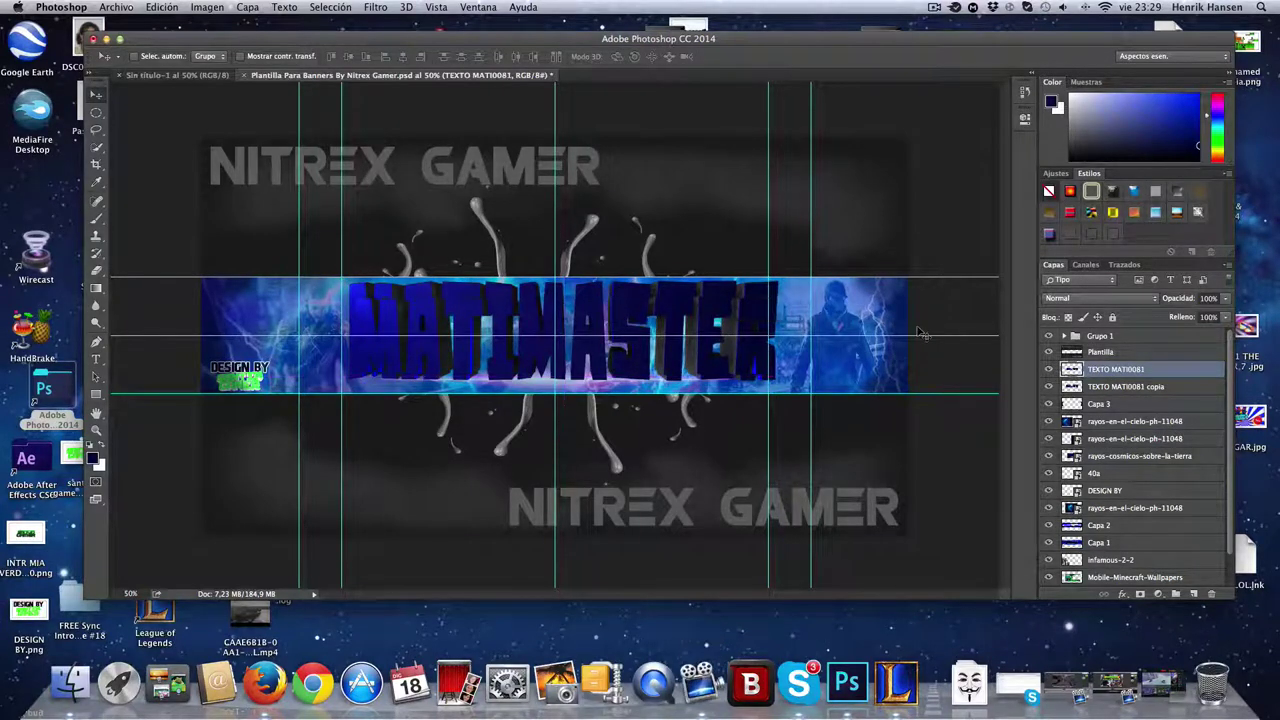
Apply a Gaussian blur to the TEXTO MATI0081 copia layer and nudge it slightly downward behind the text
left_click(1125, 386)
left_click(376, 7)
mouse_move(445, 172)
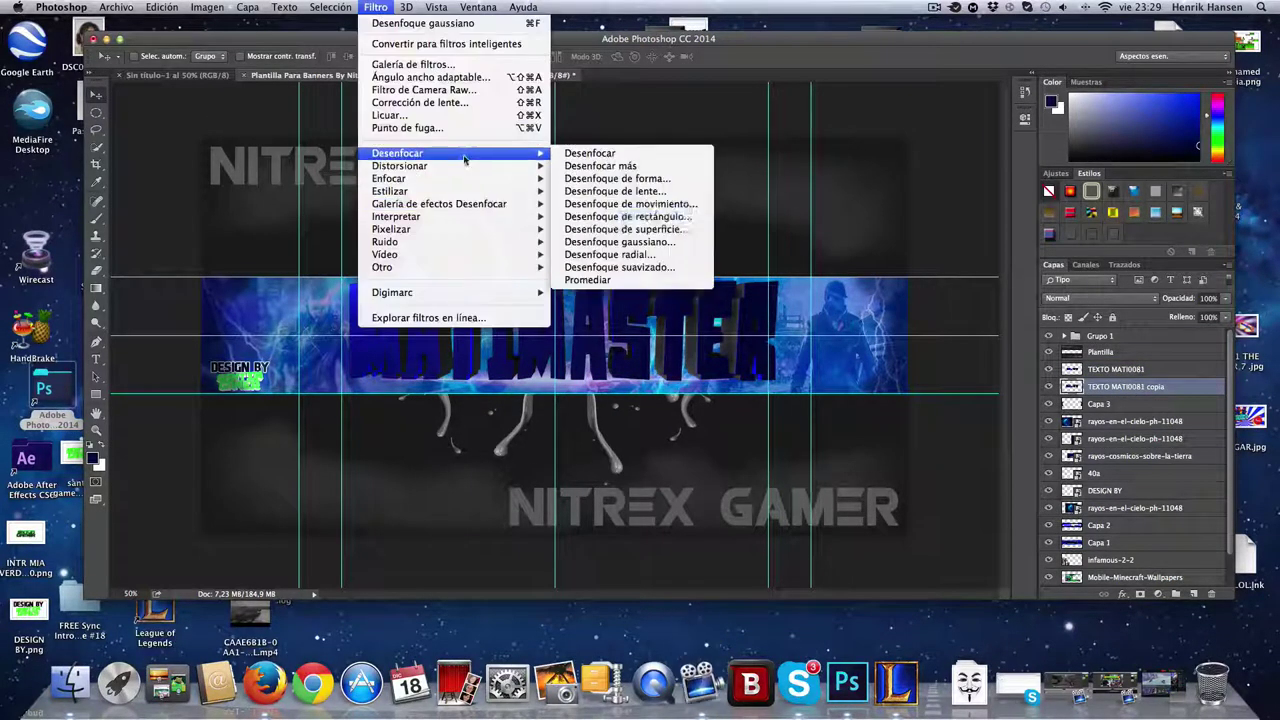
left_click(645, 238)
left_click(713, 226)
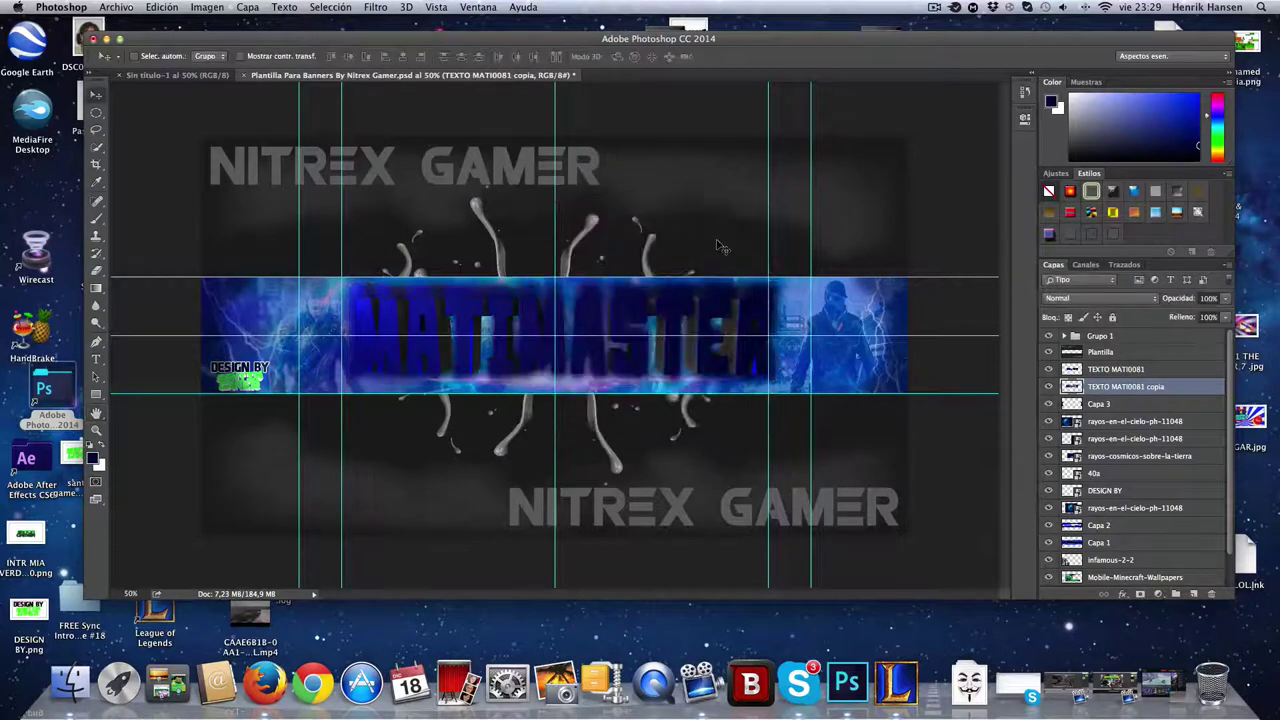
left_click_drag(622, 298, 622, 306)
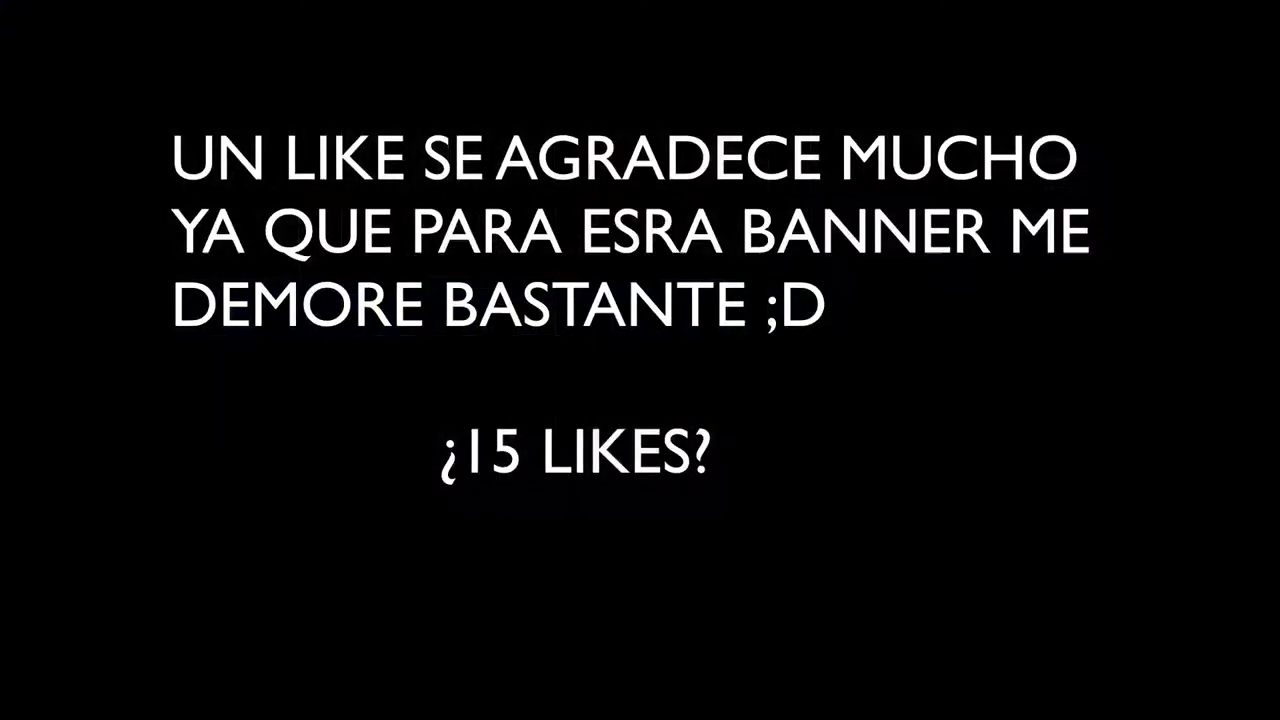